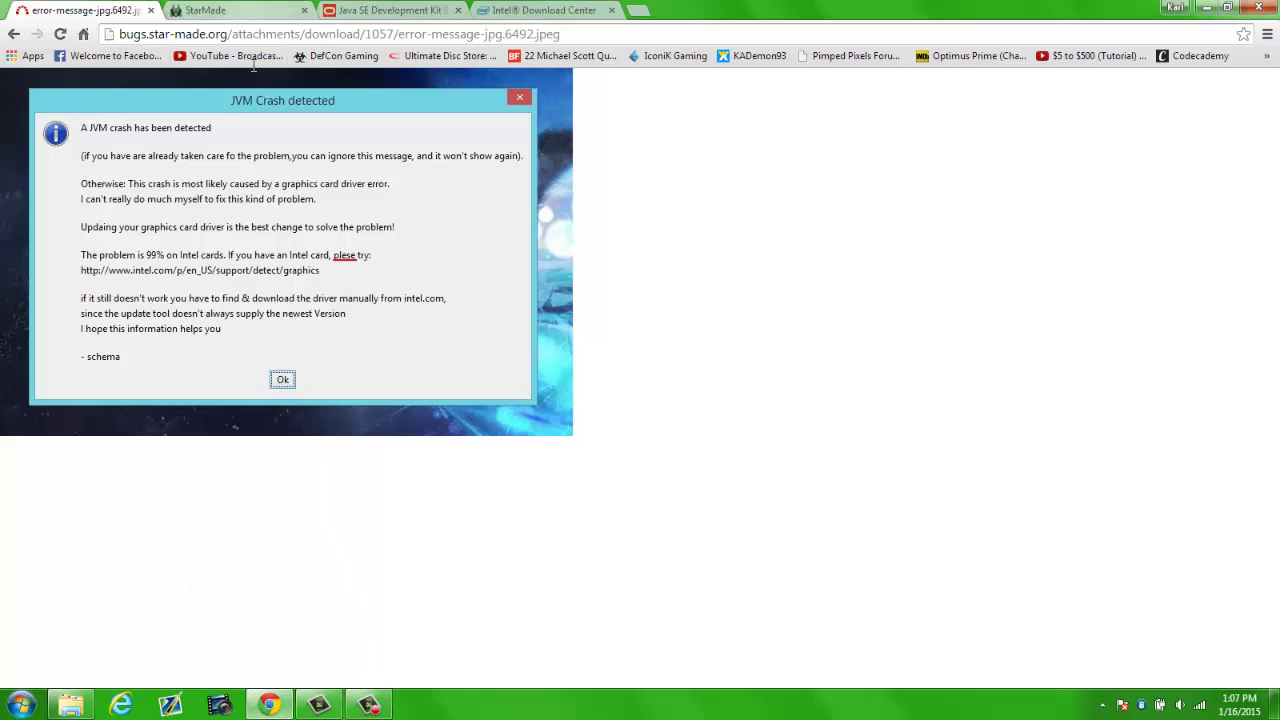
Step: Minimize the browser, reposition the StarMade-starter icon on the desktop and run the file, allowing it through the security prompt
{"action": "left_click", "coordinate": [270, 705]}
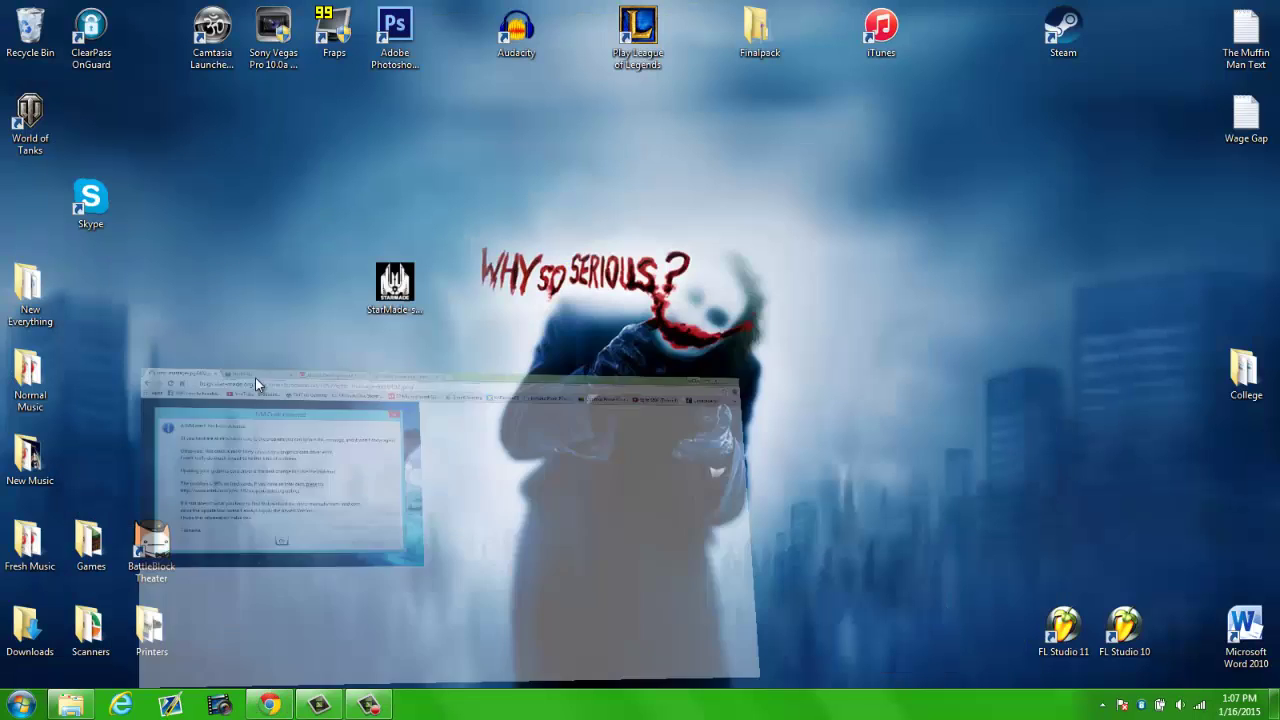
{"action": "left_click_drag", "start_coordinate": [395, 285], "coordinate": [297, 340]}
{"action": "double_click", "coordinate": [275, 372]}
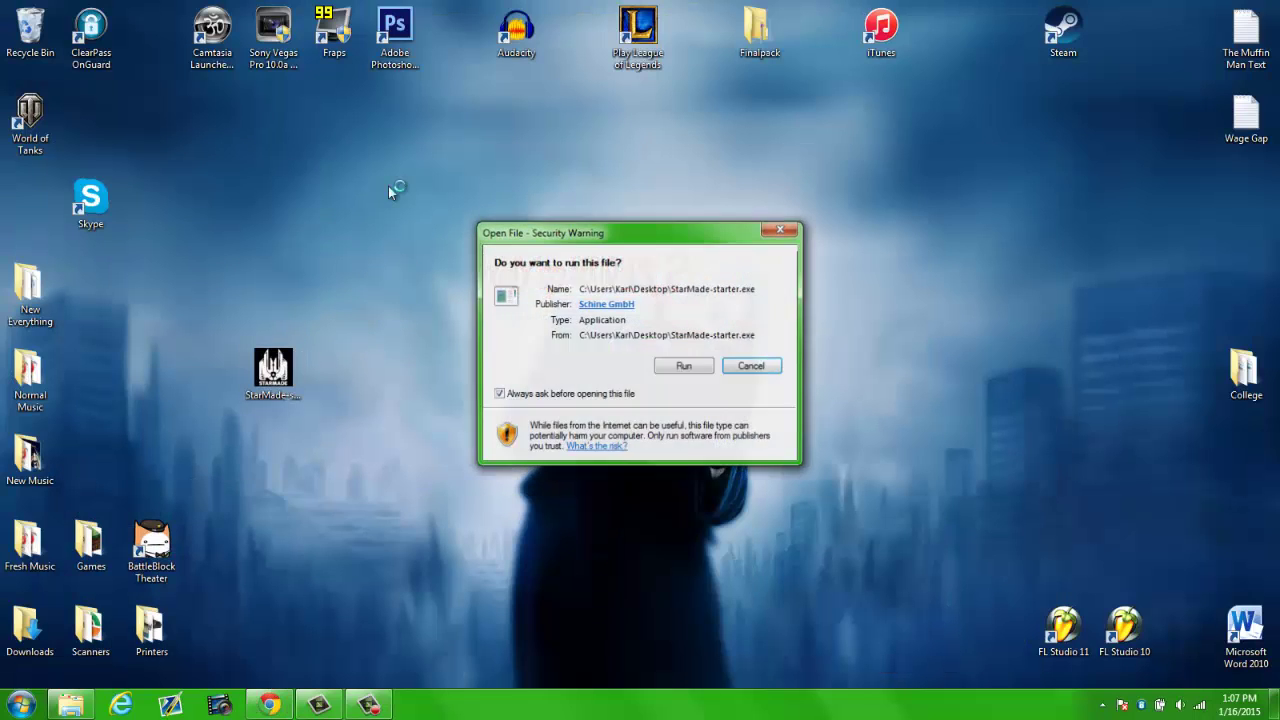
{"action": "left_click", "coordinate": [661, 368]}
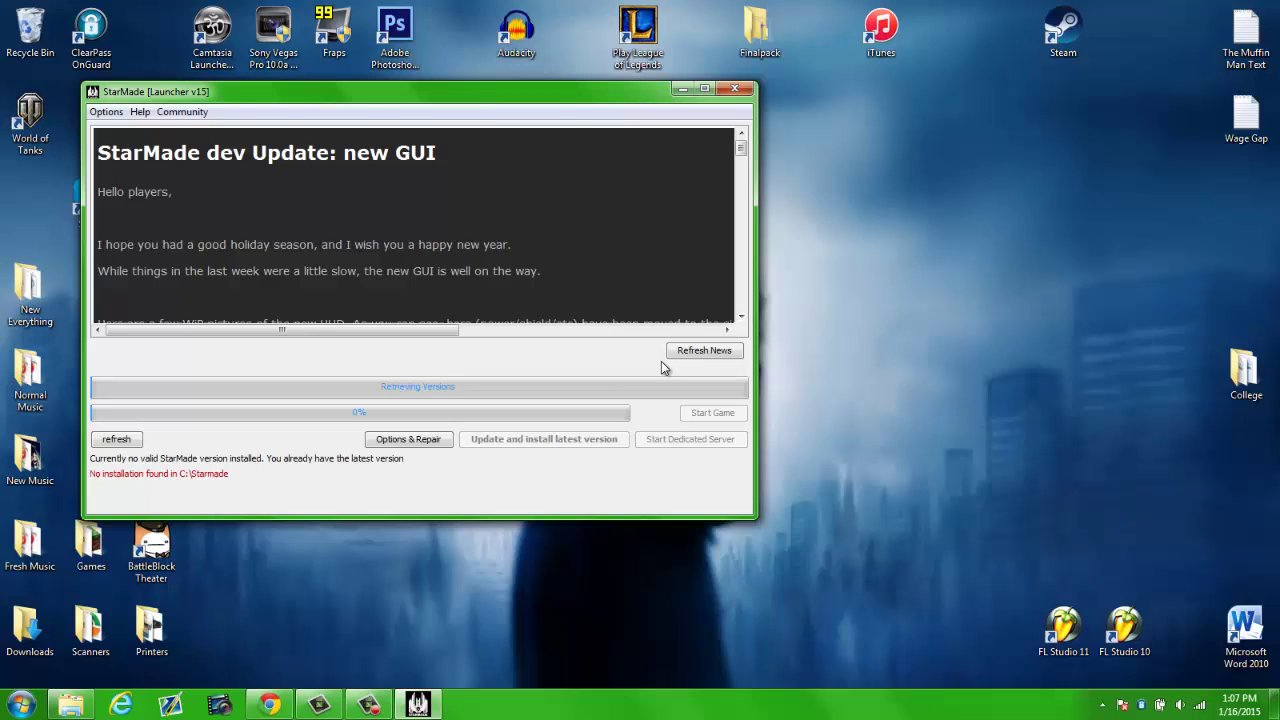
Step: Switch to Chrome, view the Downloads page on star-made.org, and minimize the browser
{"action": "left_click", "coordinate": [270, 705]}
{"action": "left_click", "coordinate": [273, 8]}
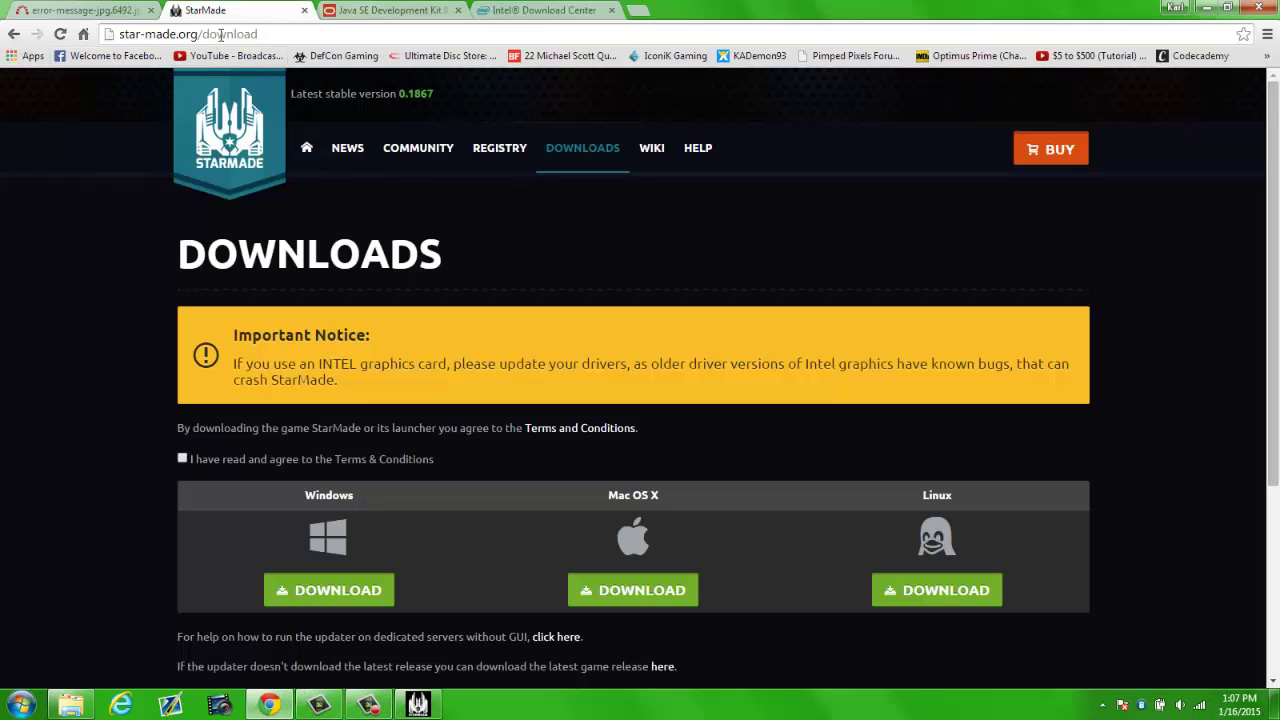
{"action": "left_click", "coordinate": [226, 148]}
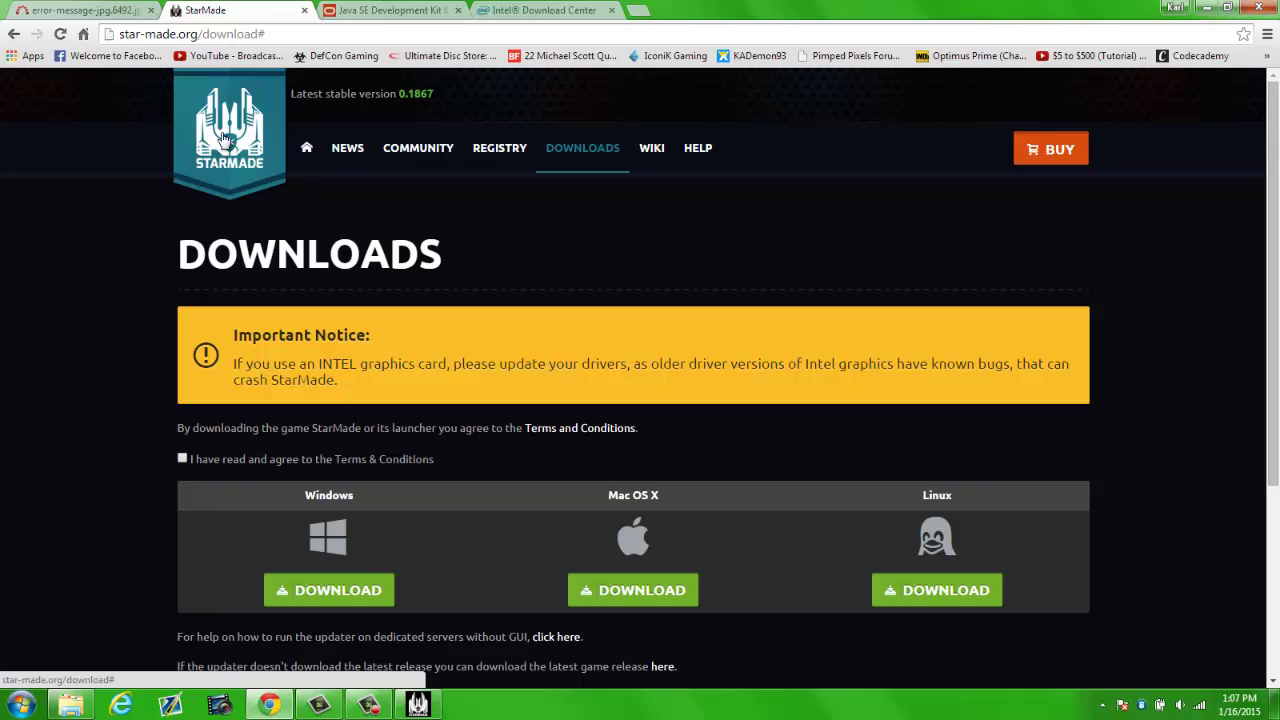
{"action": "left_click", "coordinate": [572, 148]}
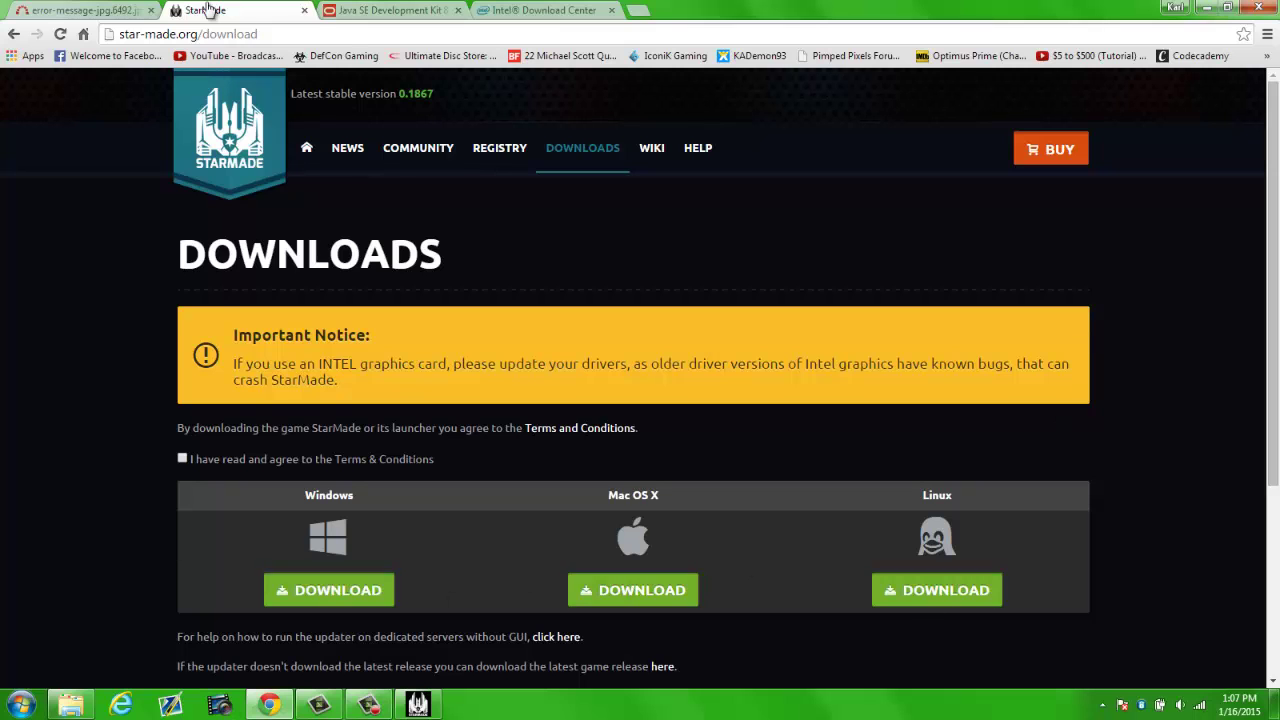
{"action": "left_click", "coordinate": [269, 705]}
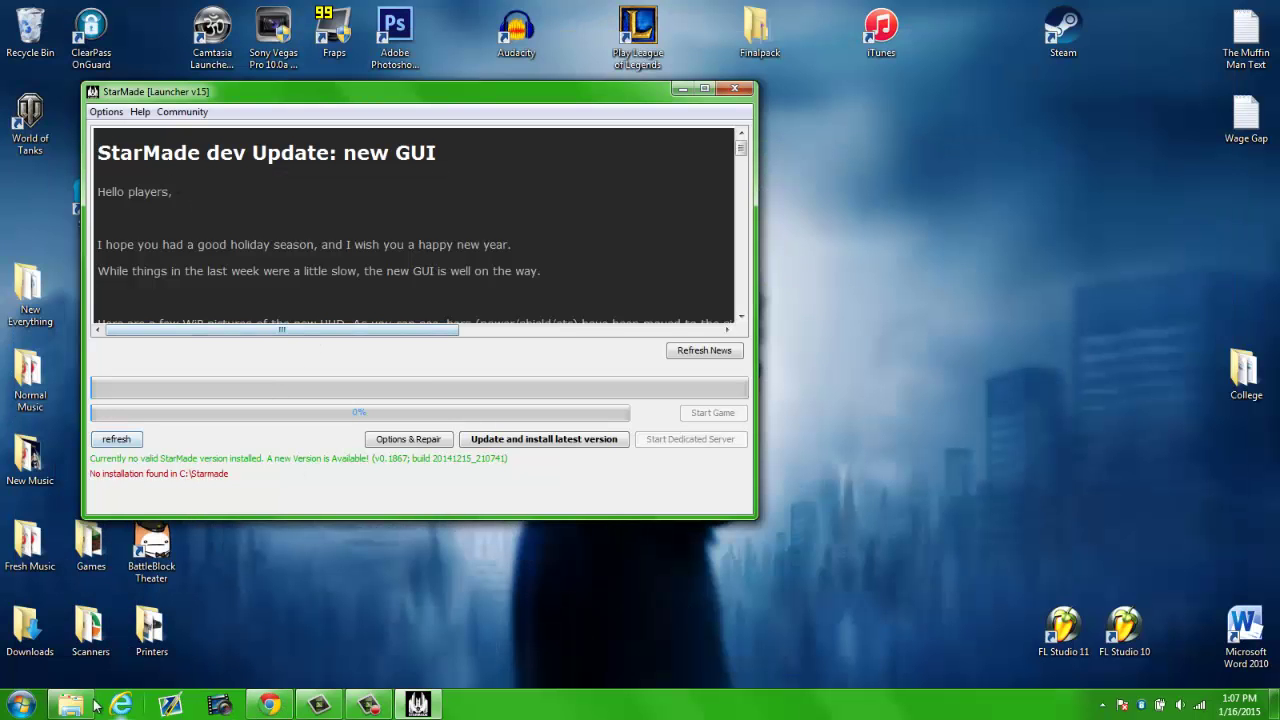
Step: Move the StarMade launcher aside, switch to Windows Explorer and browse the folders on the OS (C:) drive
{"action": "left_click_drag", "start_coordinate": [233, 100], "coordinate": [314, 104]}
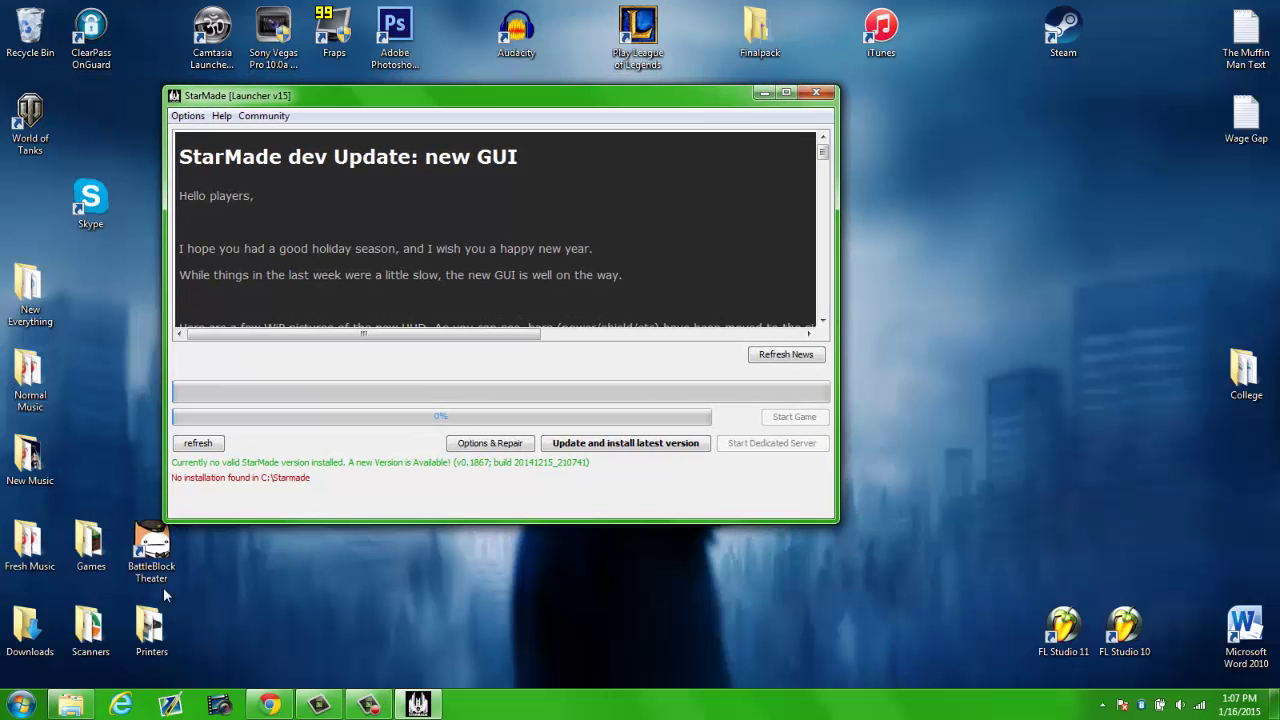
{"action": "left_click", "coordinate": [72, 706]}
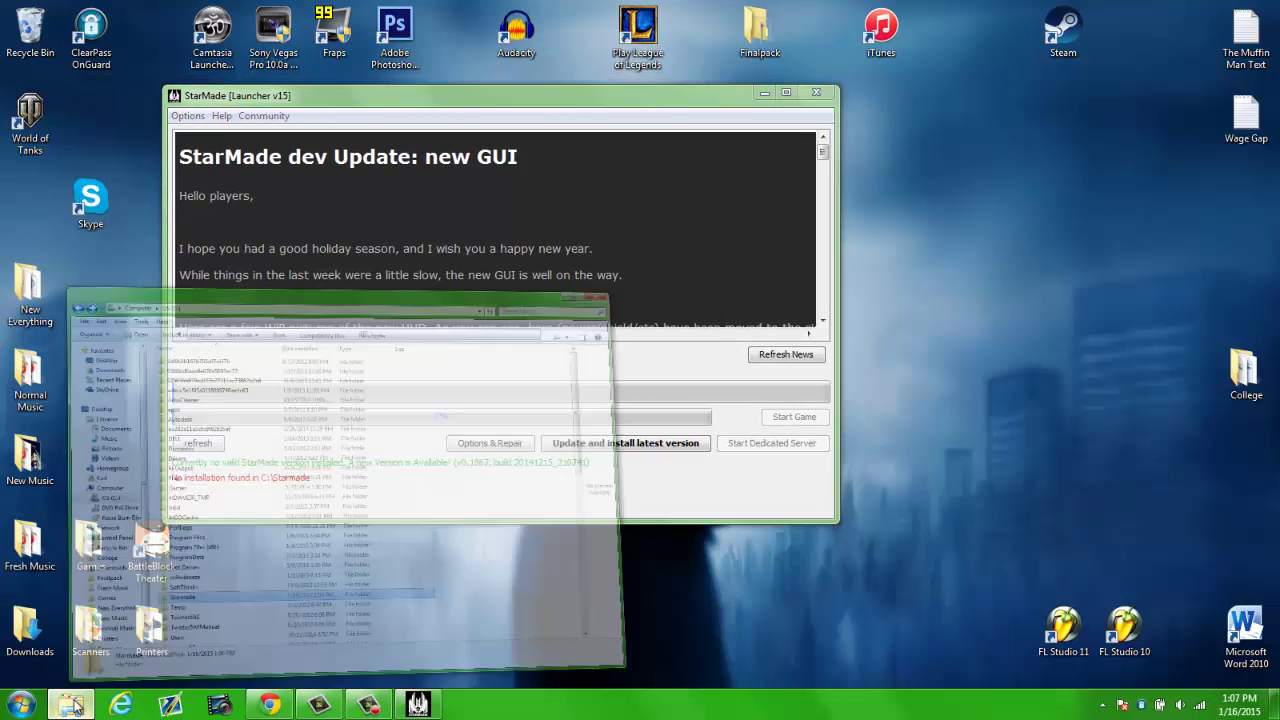
{"action": "left_click", "coordinate": [183, 50]}
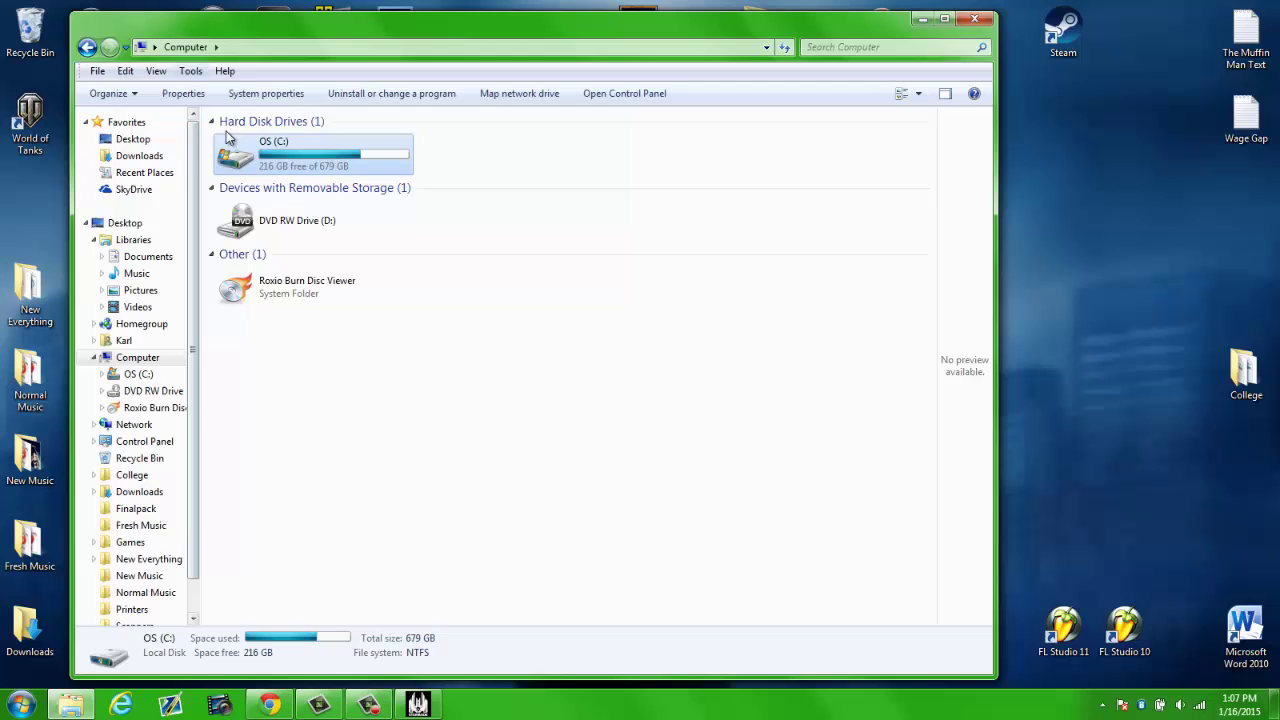
{"action": "double_click", "coordinate": [303, 166]}
{"action": "scroll", "coordinate": [348, 291], "scroll_direction": "down", "scroll_amount": 3}
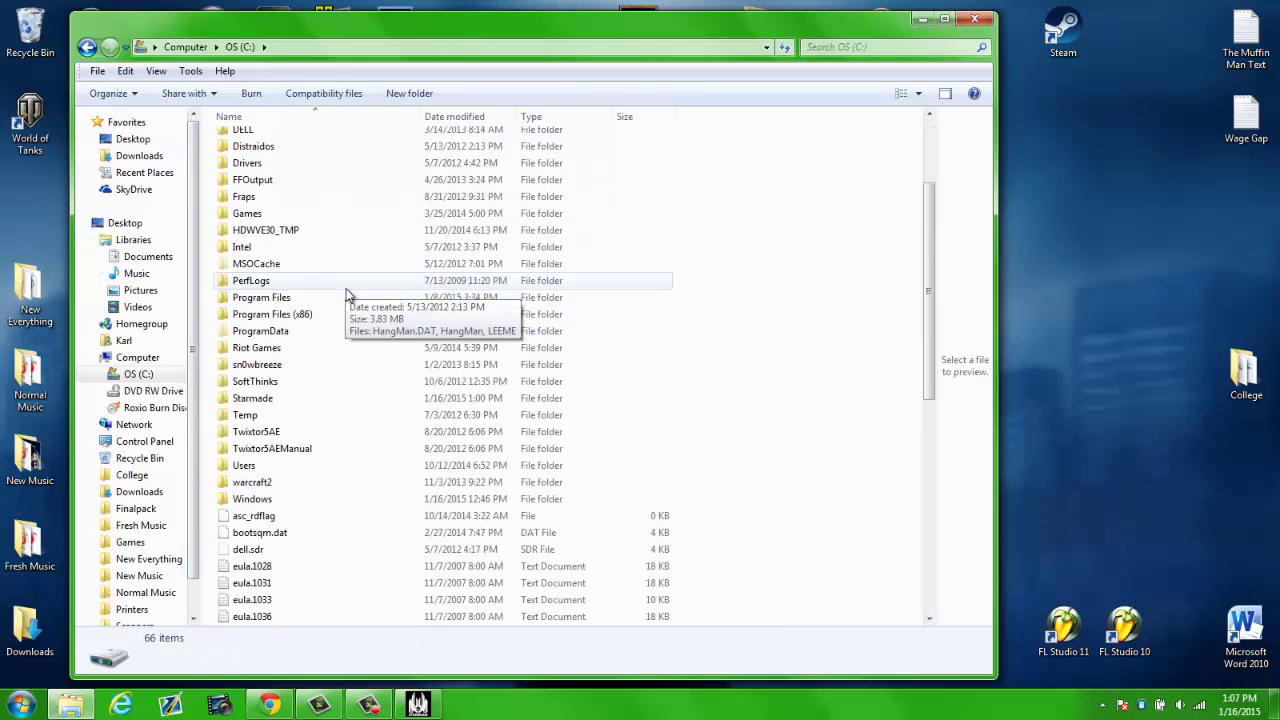
{"action": "scroll", "coordinate": [348, 291], "scroll_direction": "up", "scroll_amount": 2}
{"action": "right_click", "coordinate": [820, 380]}
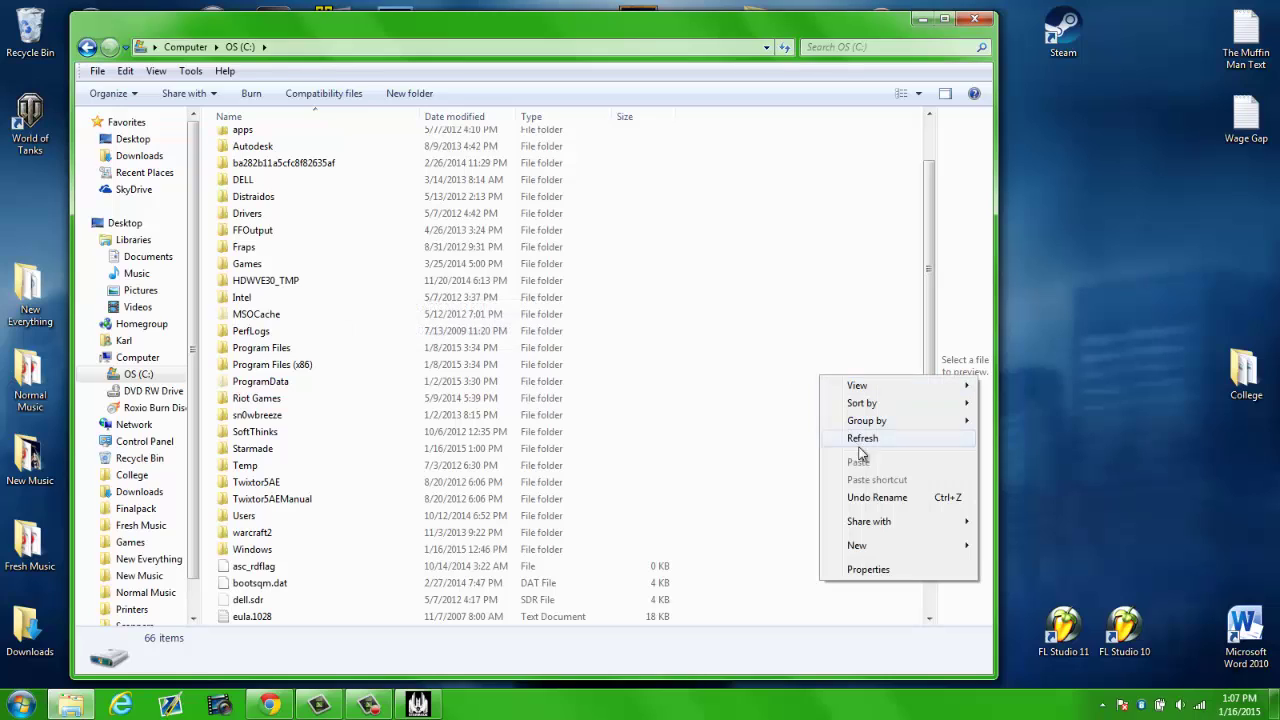
{"action": "mouse_move", "coordinate": [950, 550]}
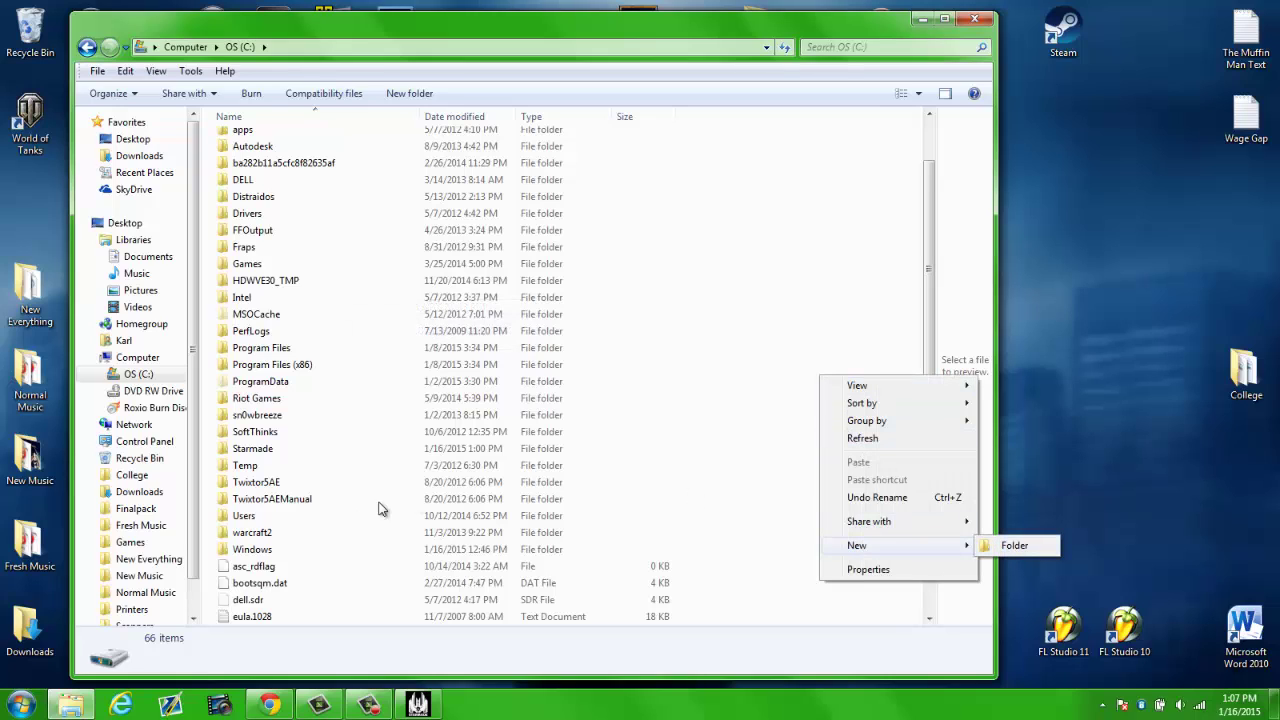
{"action": "left_click", "coordinate": [835, 312]}
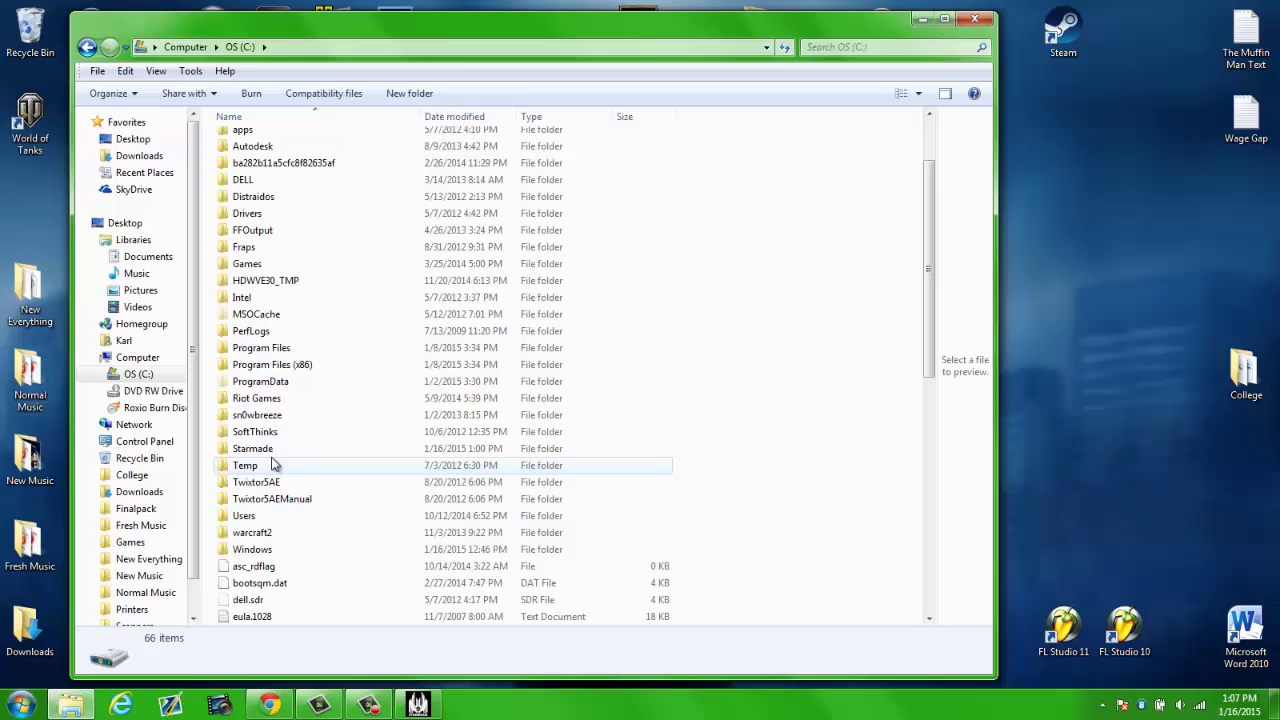
Step: Look inside the Starmade folder on the C: drive and return to the drive's folder list
{"action": "left_click", "coordinate": [270, 450]}
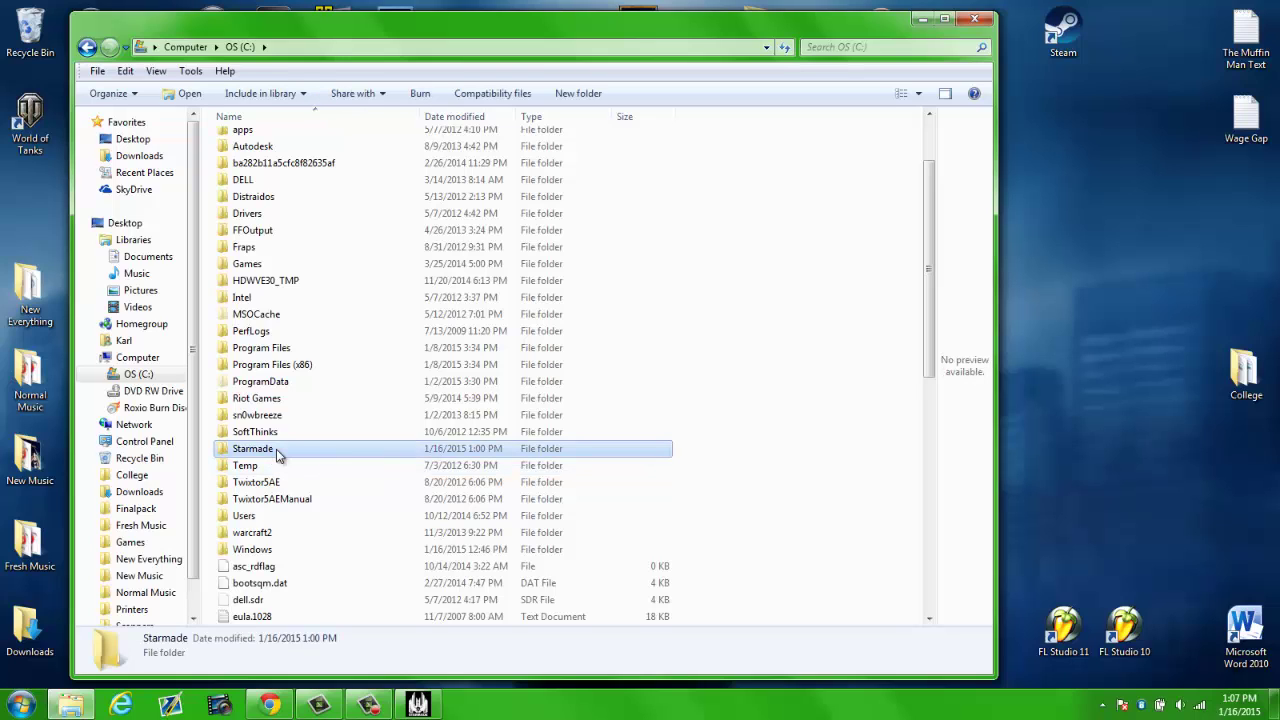
{"action": "double_click", "coordinate": [278, 455]}
{"action": "left_click", "coordinate": [87, 47]}
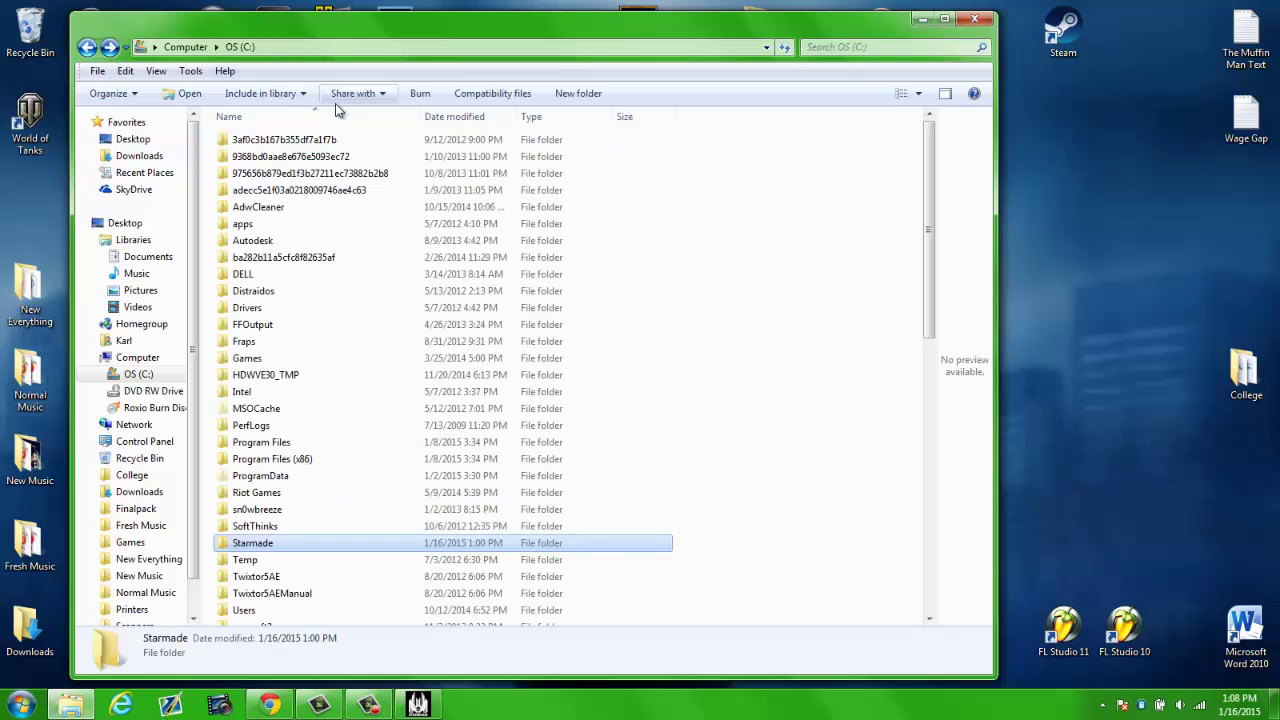
Step: Browse through Program Files (x86) and the Steam folder to view the contents of its steam\games subfolder
{"action": "double_click", "coordinate": [320, 462]}
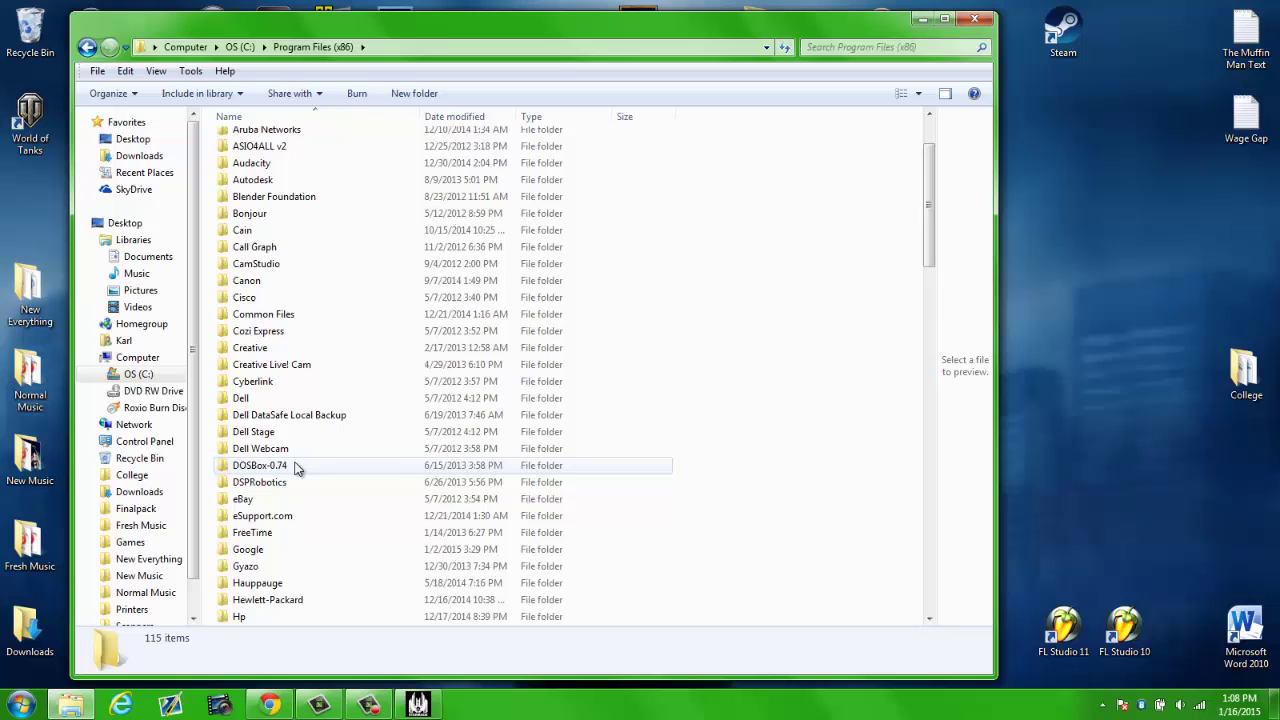
{"action": "scroll", "coordinate": [320, 466], "scroll_direction": "down", "scroll_amount": 10}
{"action": "scroll", "coordinate": [276, 480], "scroll_direction": "down", "scroll_amount": 8}
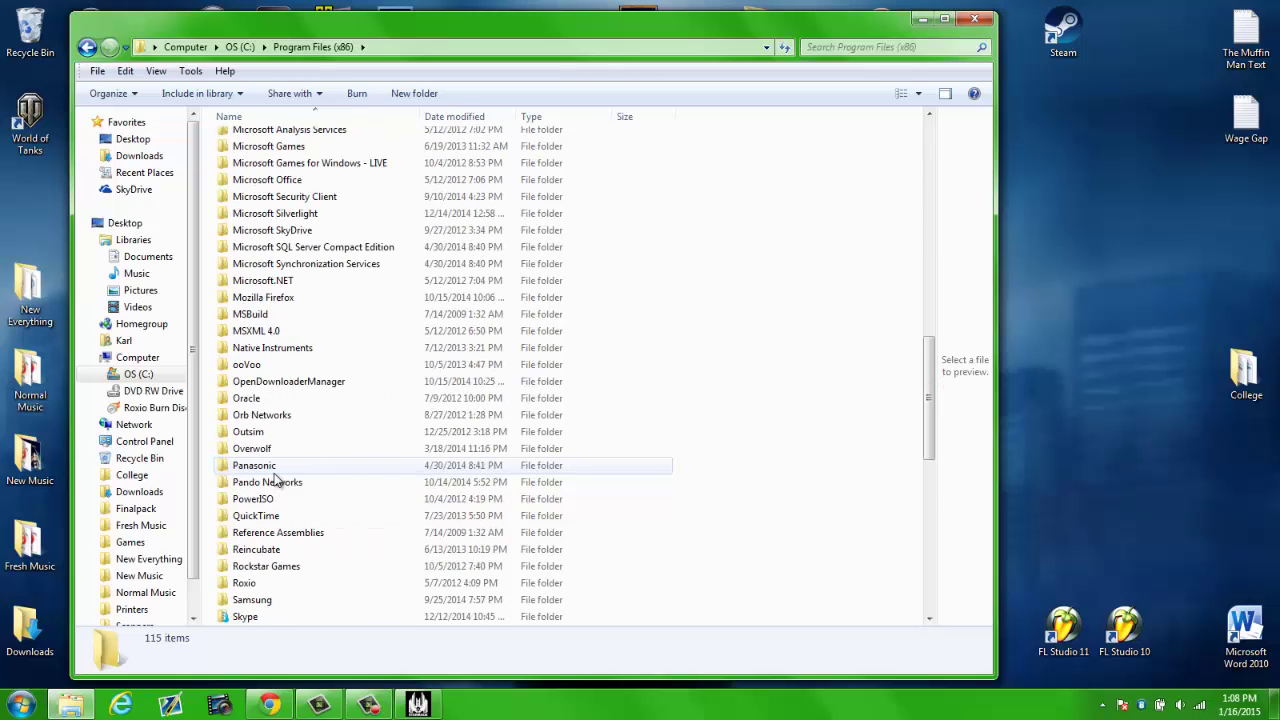
{"action": "double_click", "coordinate": [248, 533]}
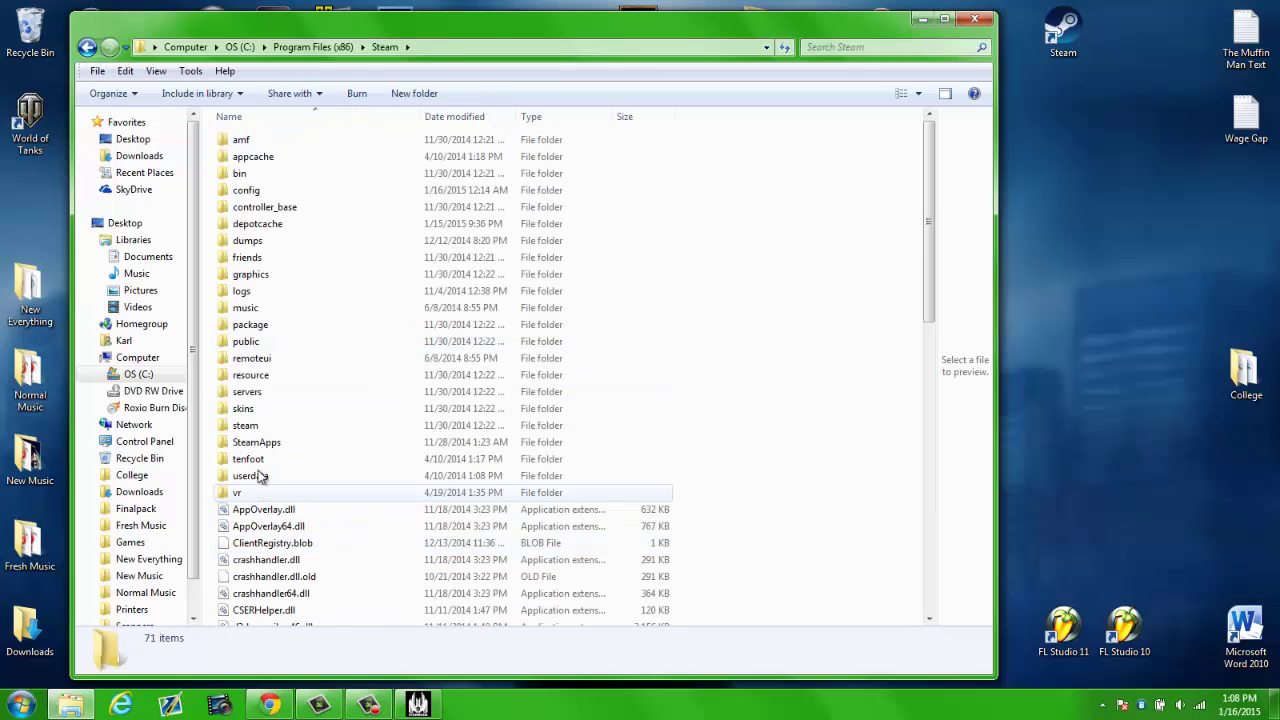
{"action": "double_click", "coordinate": [258, 427]}
{"action": "double_click", "coordinate": [245, 173]}
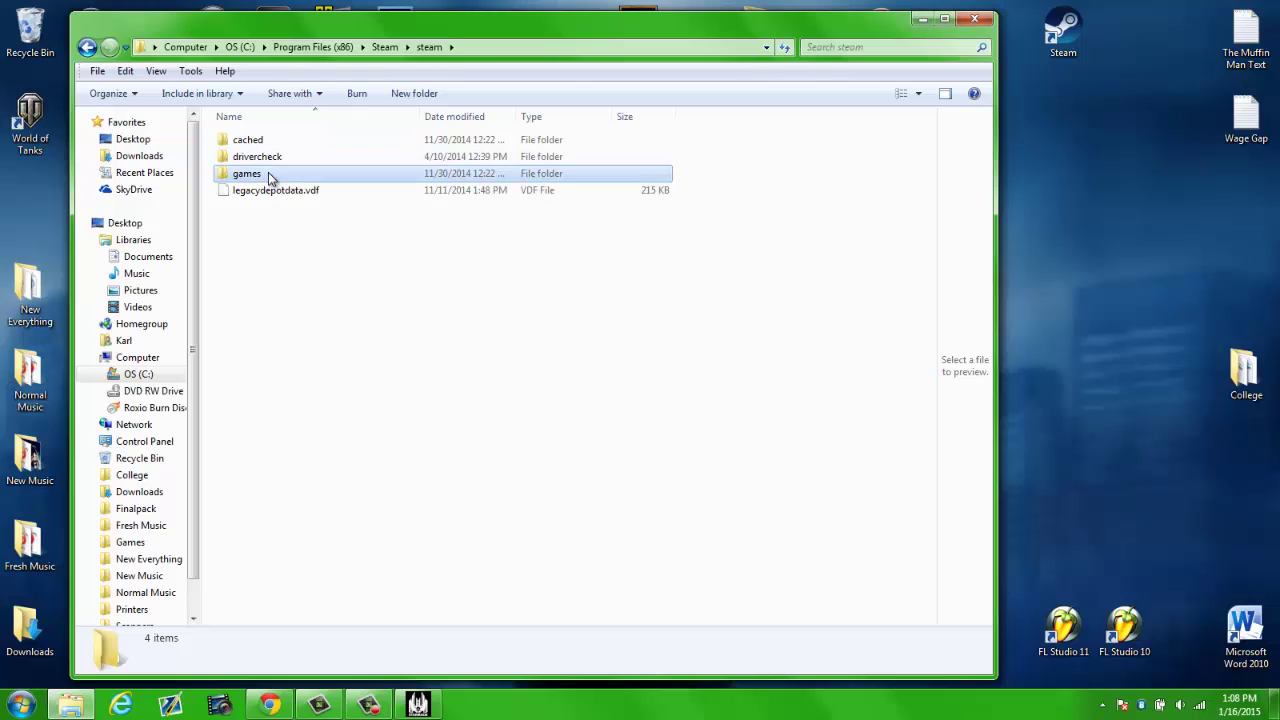
{"action": "left_click", "coordinate": [275, 462]}
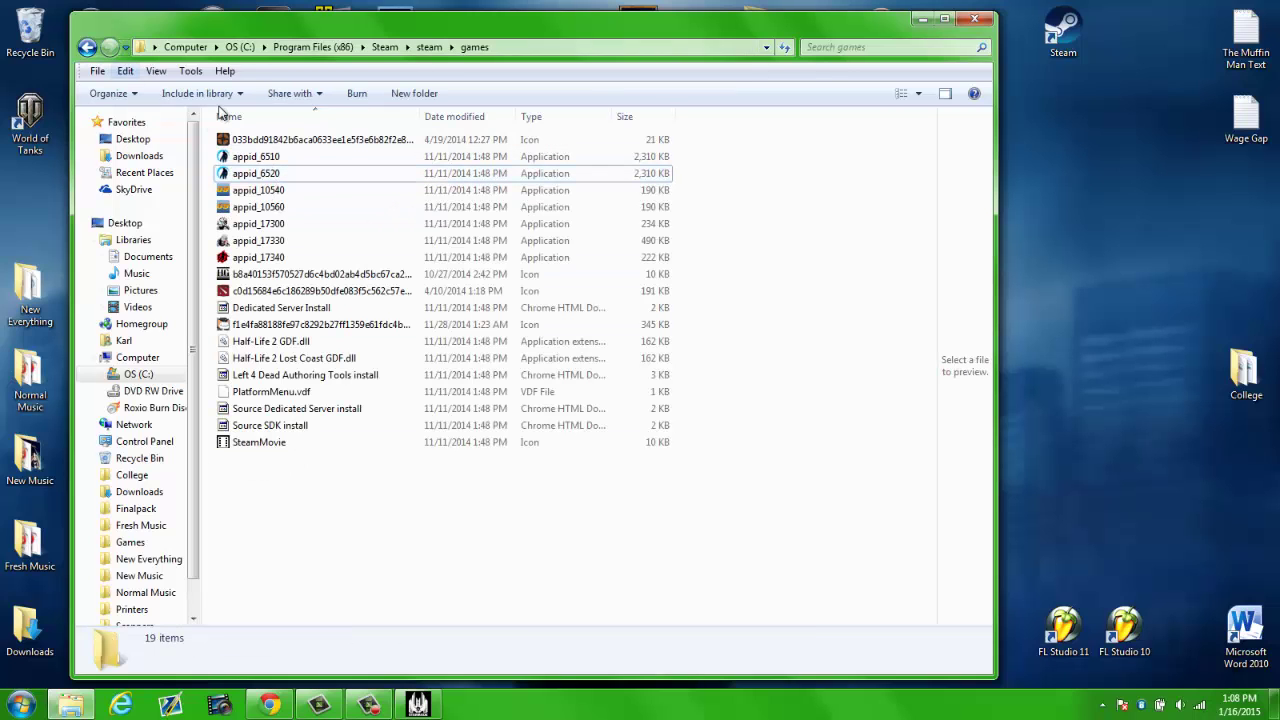
Step: Go back to the C: drive, check the Starmade folder's contents, and minimize Explorer
{"action": "left_click", "coordinate": [88, 45]}
{"action": "left_click", "coordinate": [88, 45]}
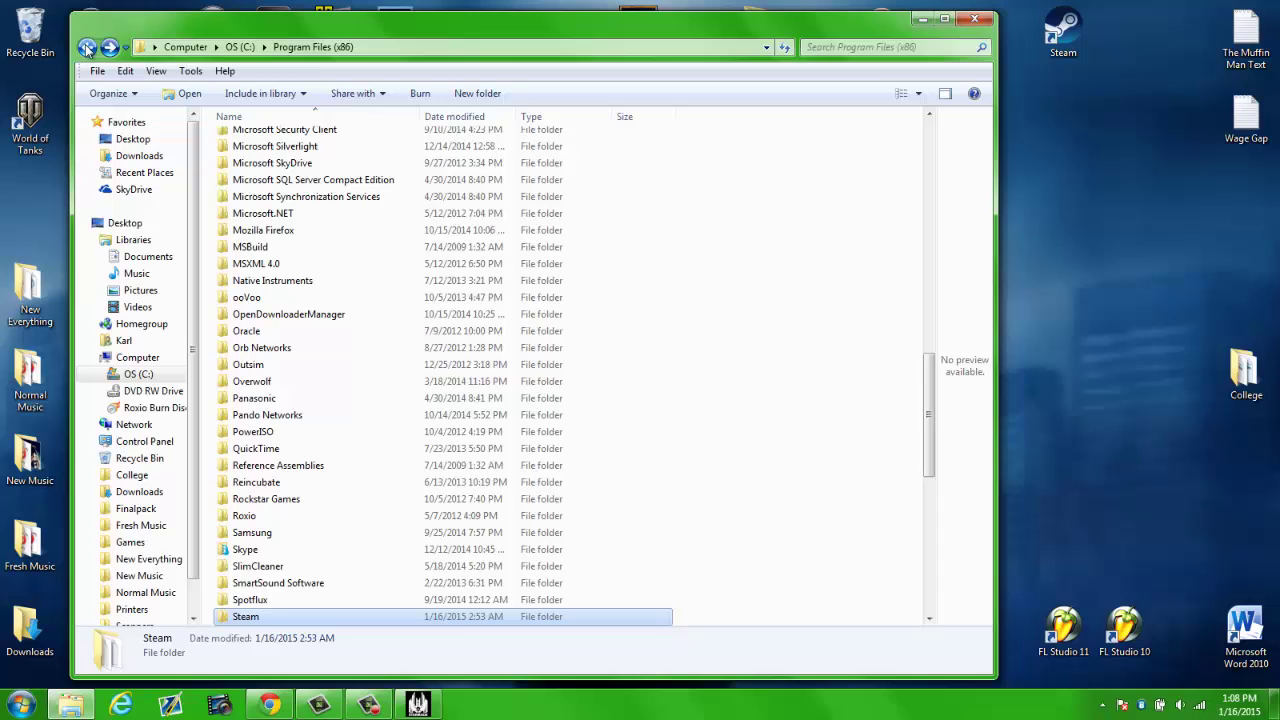
{"action": "left_click", "coordinate": [88, 45]}
{"action": "scroll", "coordinate": [292, 410], "scroll_direction": "down", "scroll_amount": 5}
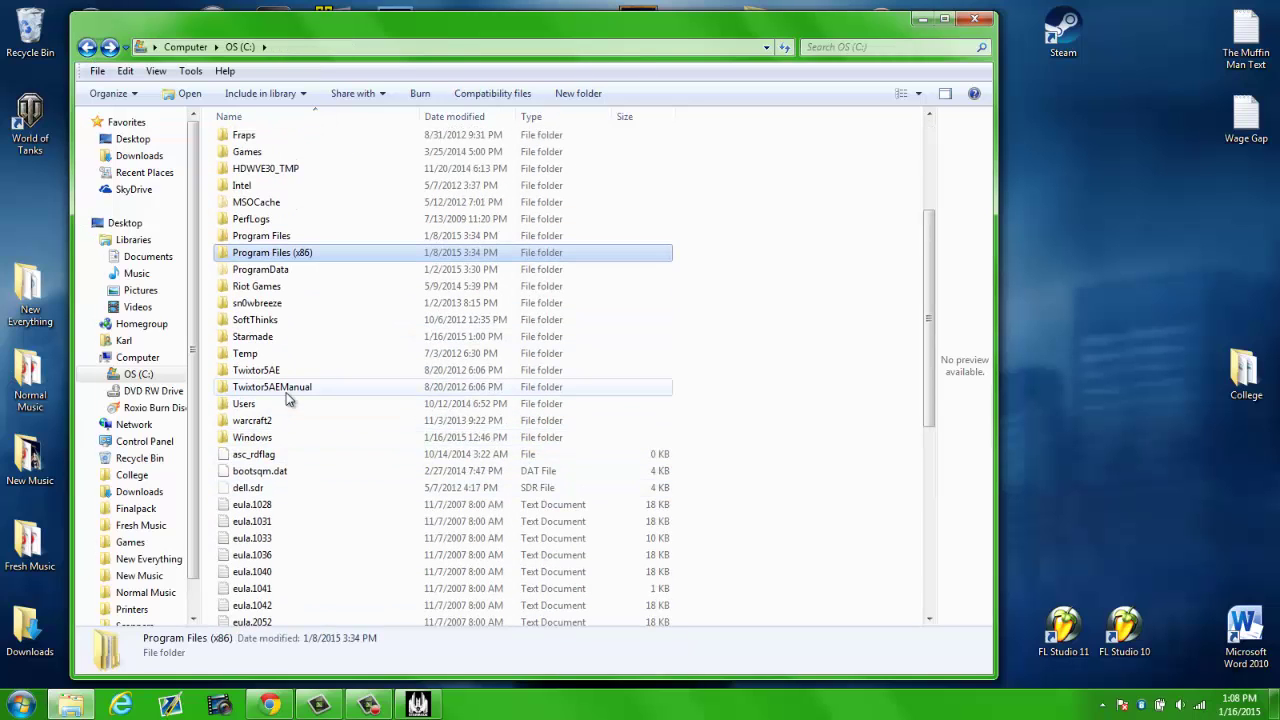
{"action": "scroll", "coordinate": [286, 397], "scroll_direction": "up", "scroll_amount": 1}
{"action": "double_click", "coordinate": [266, 343]}
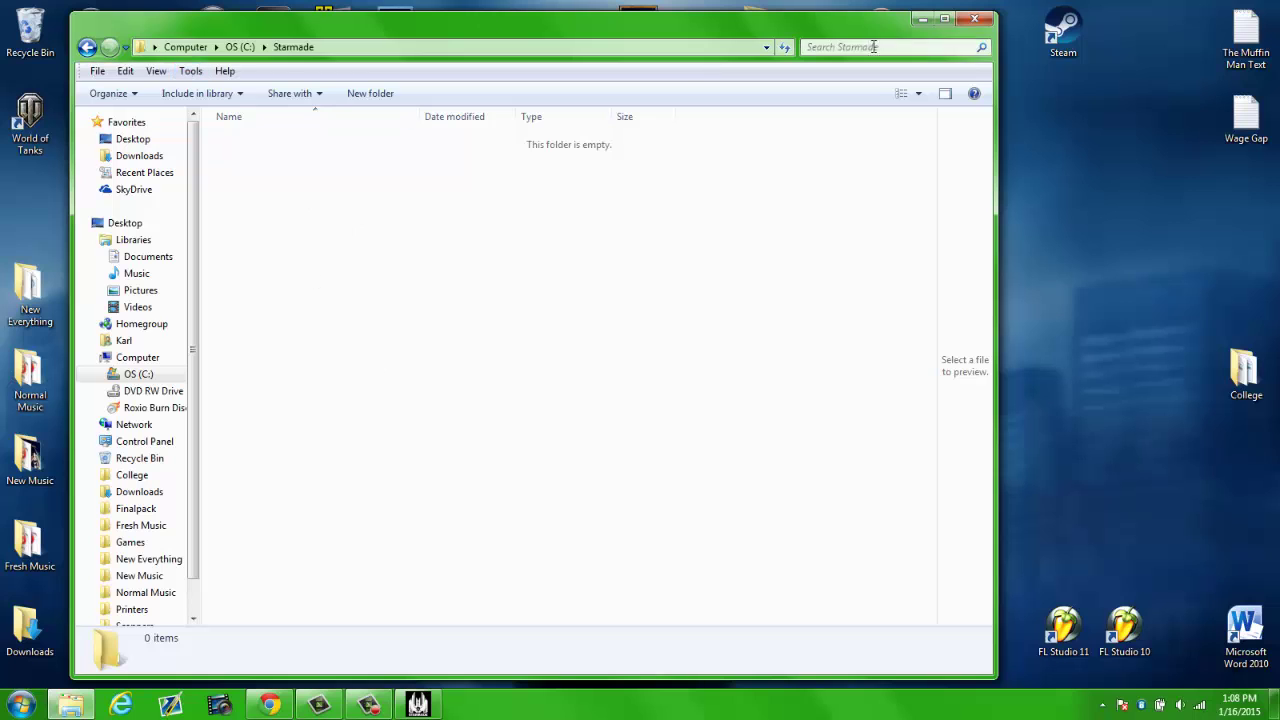
{"action": "left_click", "coordinate": [922, 18]}
Step: Set the launcher's installation path to C:\Starmade by browsing to that folder, and confirm the installation settings
{"action": "left_click", "coordinate": [187, 115]}
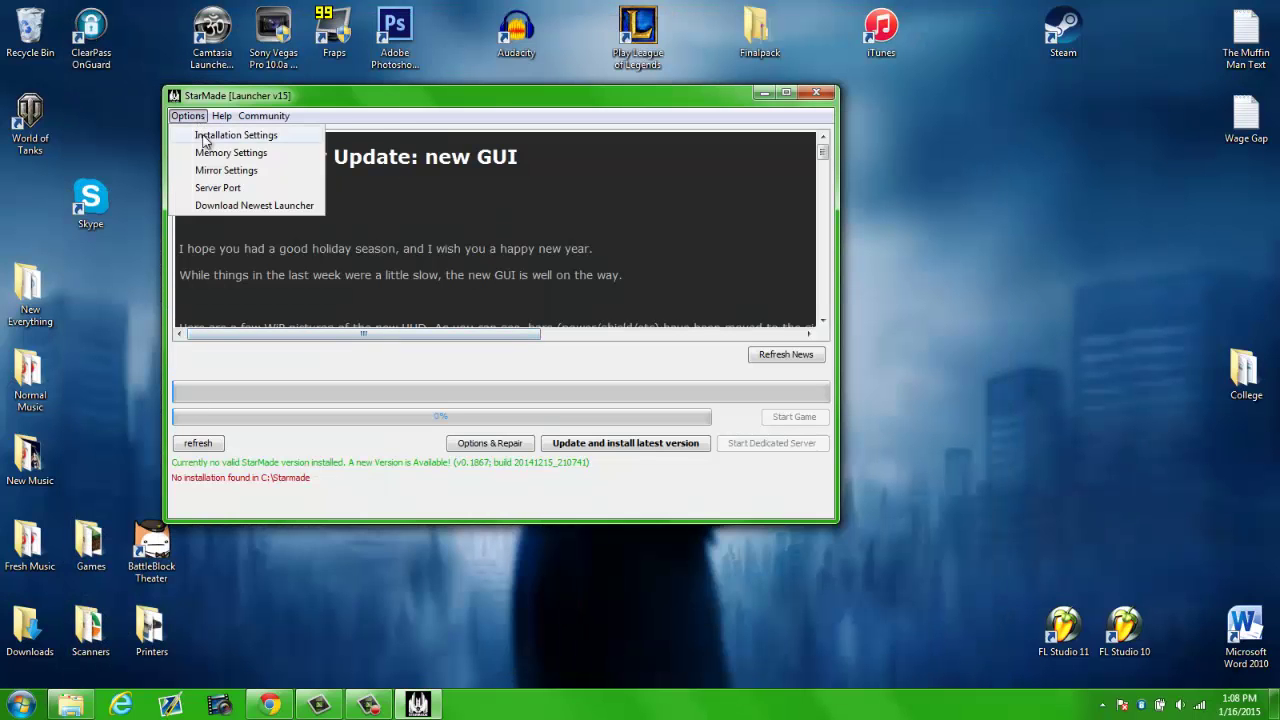
{"action": "left_click", "coordinate": [205, 135]}
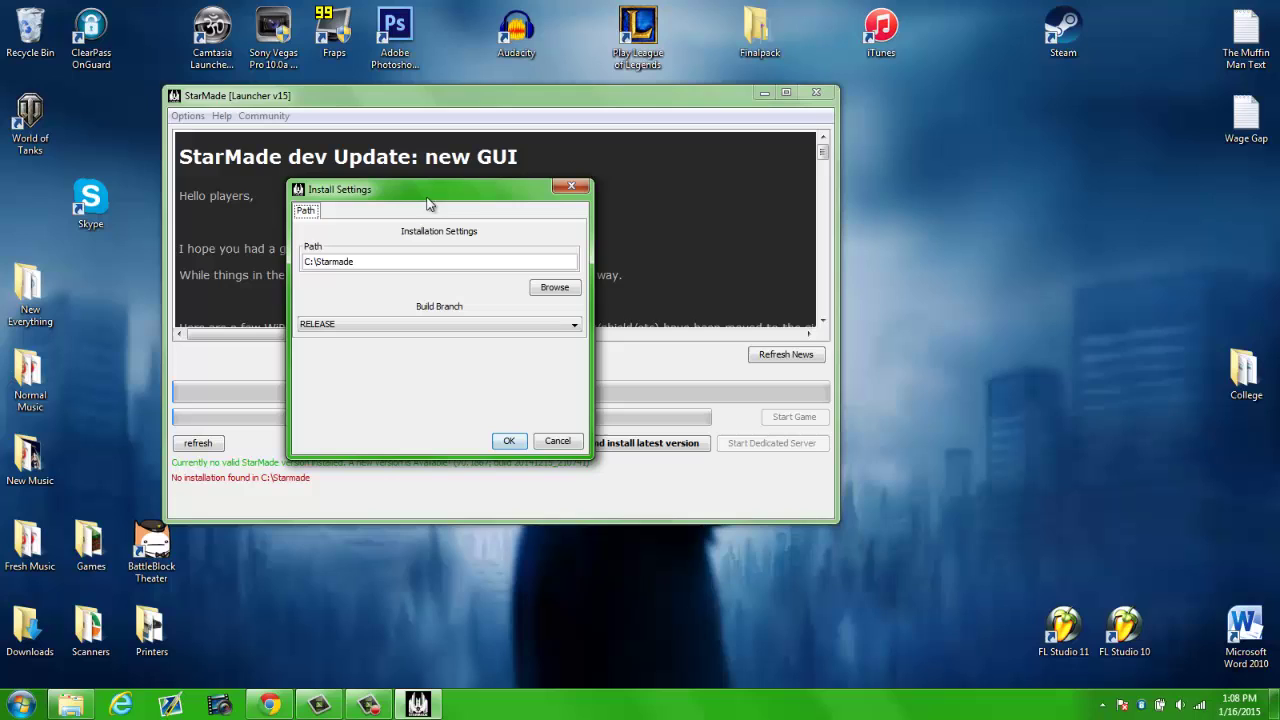
{"action": "left_click", "coordinate": [555, 290]}
{"action": "left_click", "coordinate": [309, 376]}
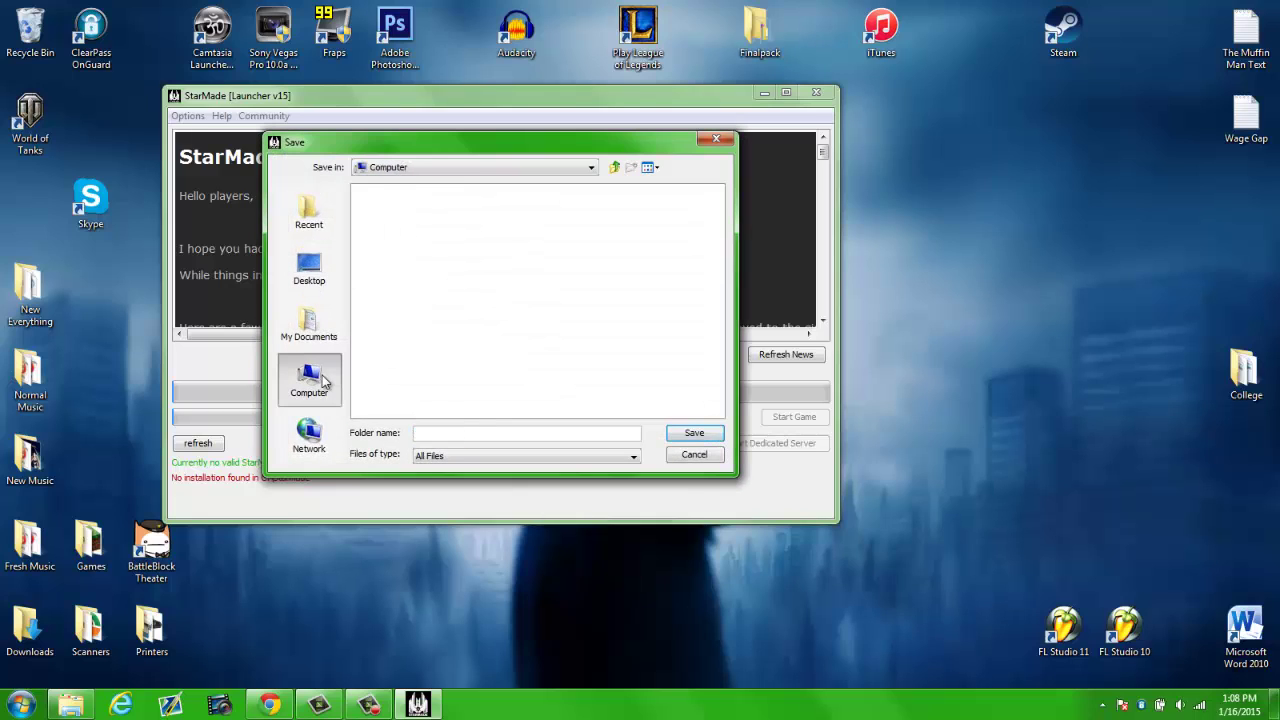
{"action": "double_click", "coordinate": [389, 193]}
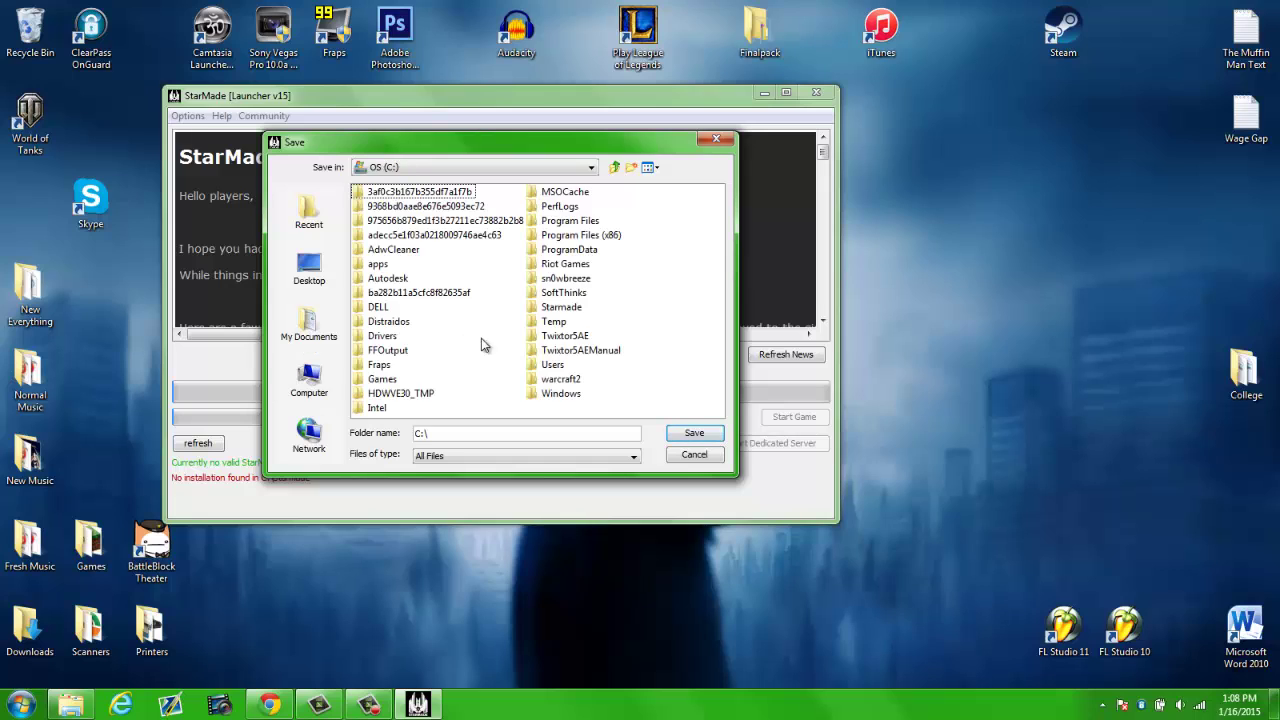
{"action": "left_click", "coordinate": [562, 307]}
{"action": "left_click", "coordinate": [692, 432]}
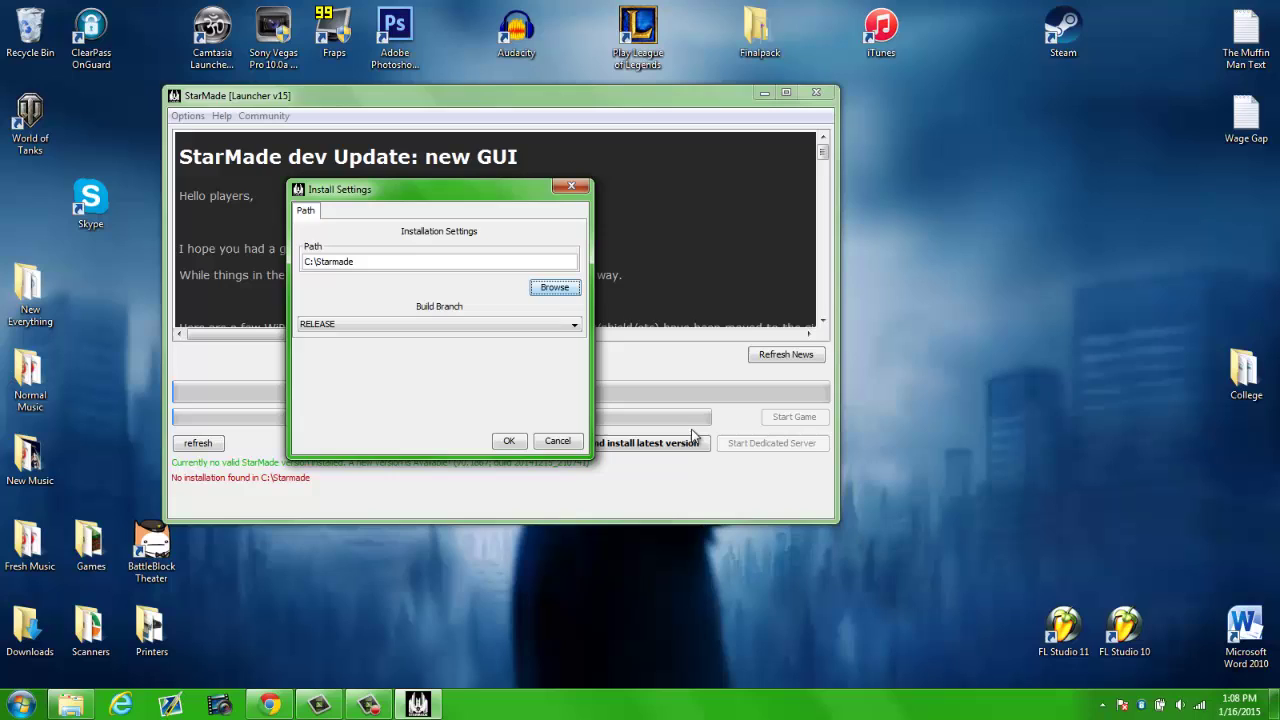
{"action": "left_click", "coordinate": [506, 442]}
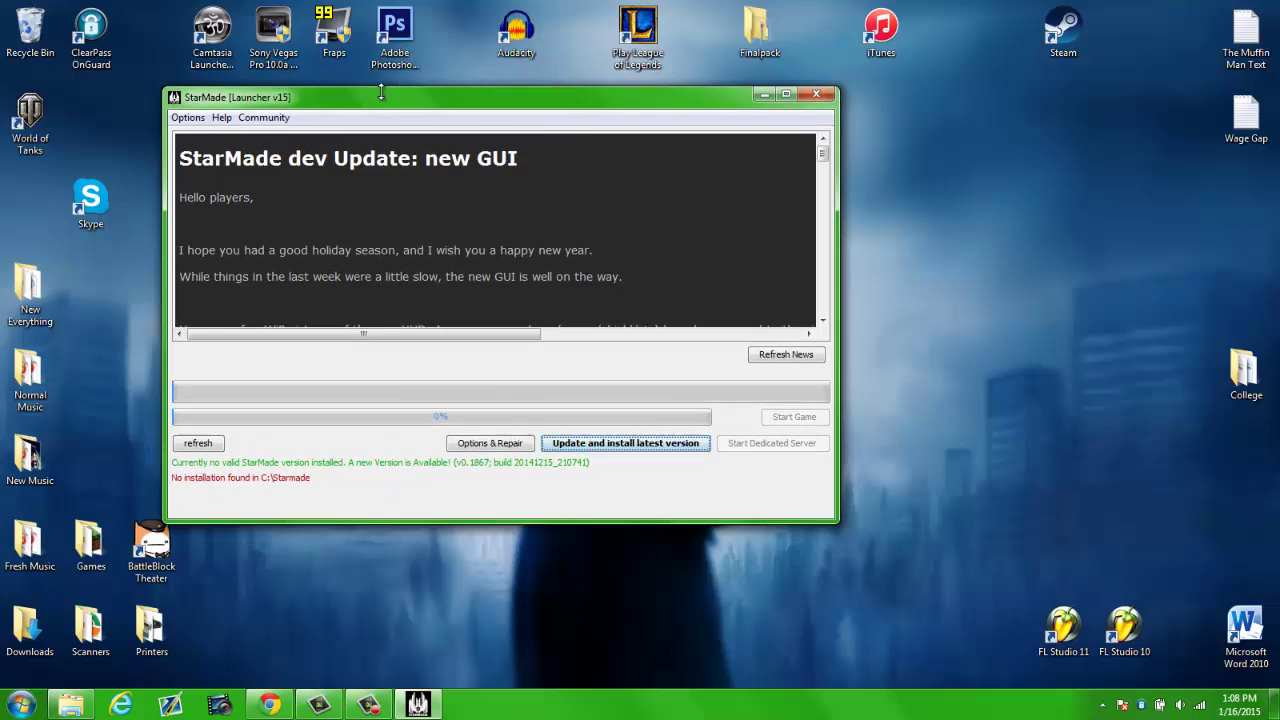
Step: Reposition the StarMade launcher window and start updating and installing the latest game version
{"action": "left_click_drag", "start_coordinate": [375, 100], "coordinate": [492, 124]}
{"action": "left_click", "coordinate": [765, 478]}
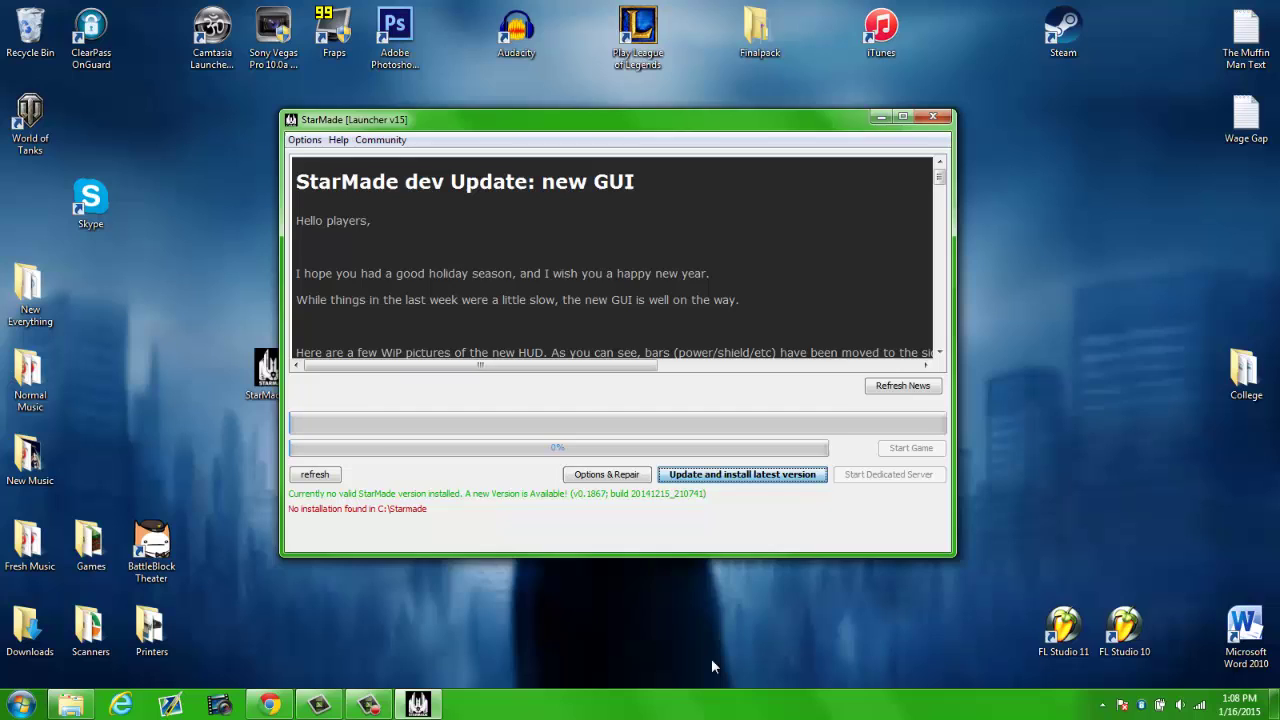
{"action": "left_click", "coordinate": [572, 546]}
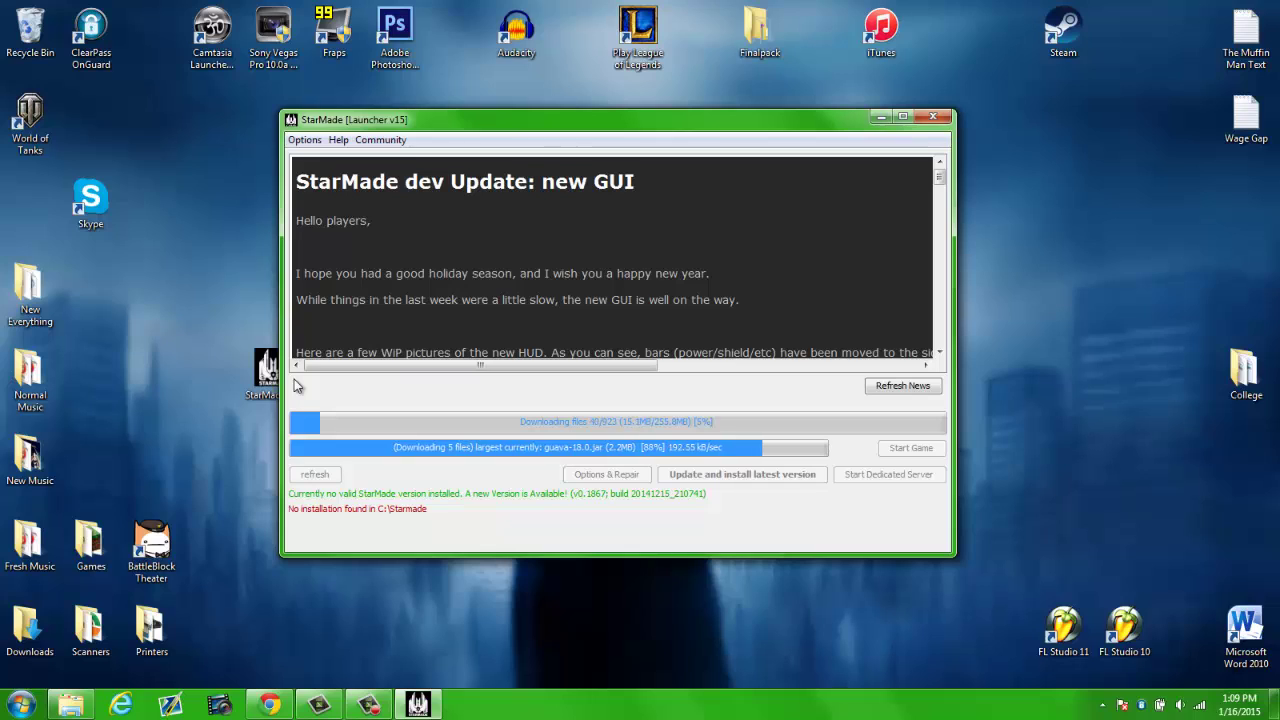
Step: Minimize the StarMade launcher and open Device Manager by searching the computer for "device manager"
{"action": "left_click", "coordinate": [27, 704]}
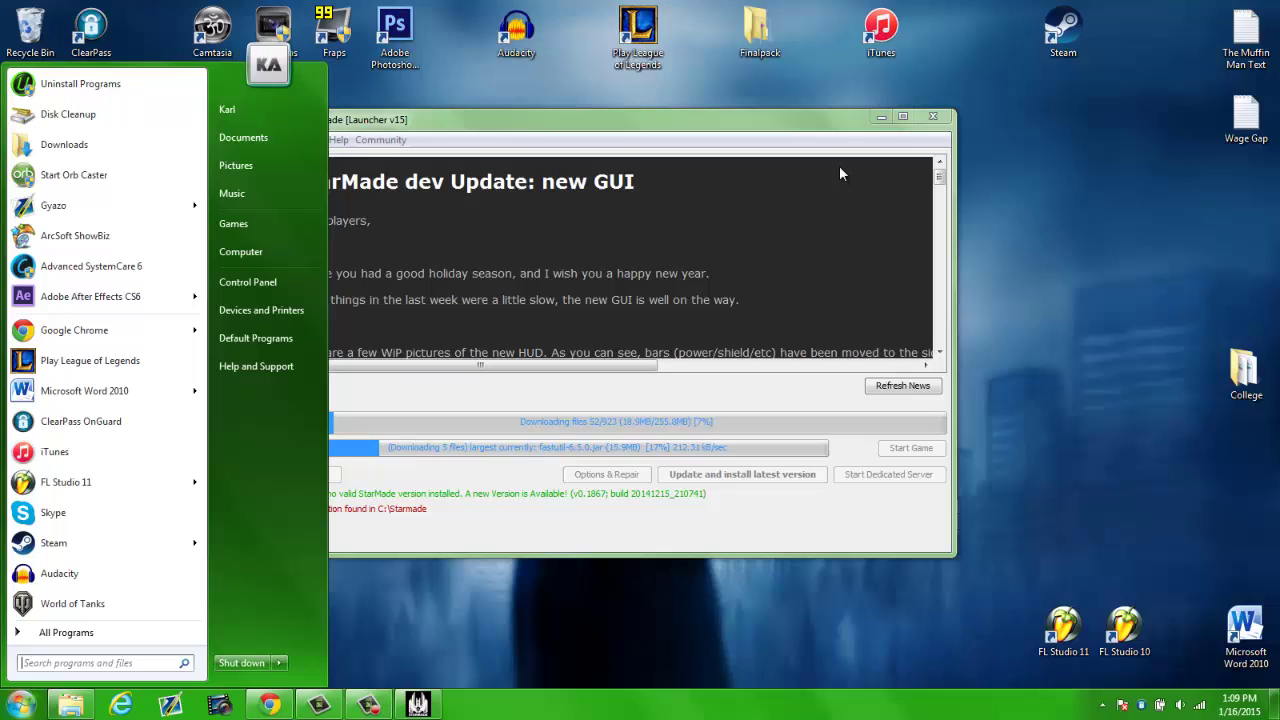
{"action": "left_click", "coordinate": [880, 118]}
{"action": "left_click", "coordinate": [27, 704]}
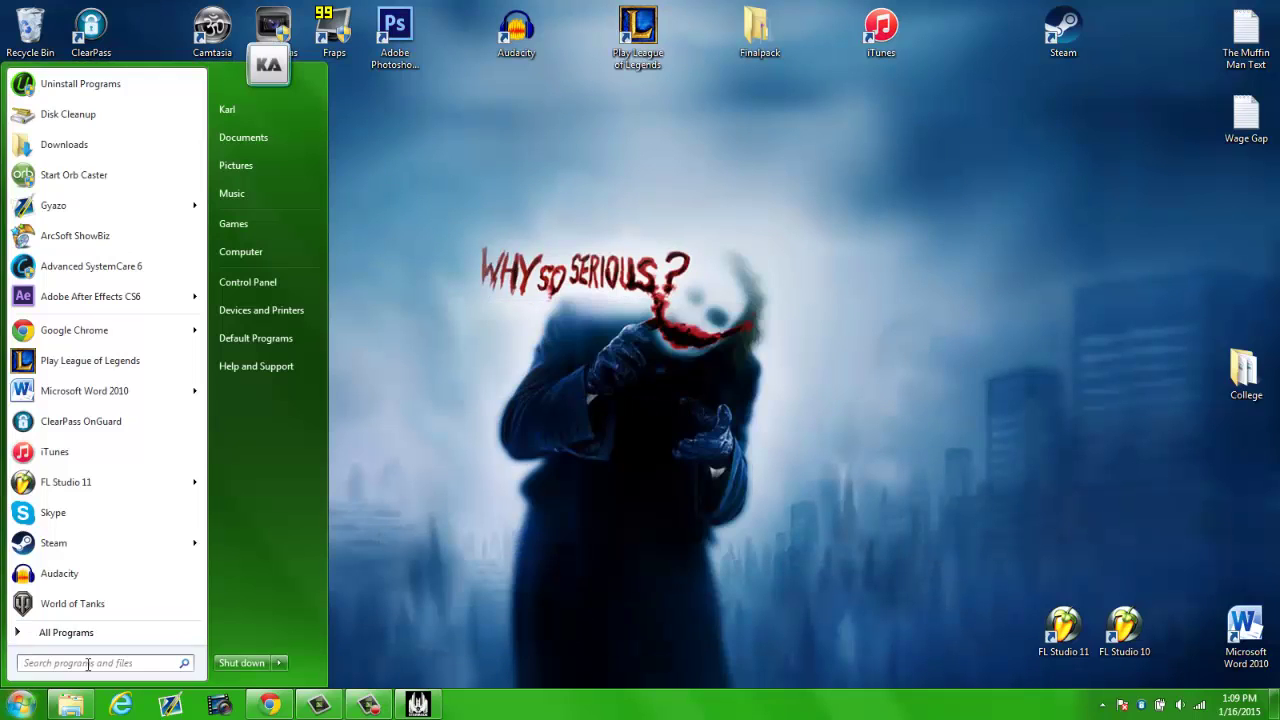
{"action": "left_click", "coordinate": [88, 664]}
{"action": "type", "text": "device manager"}
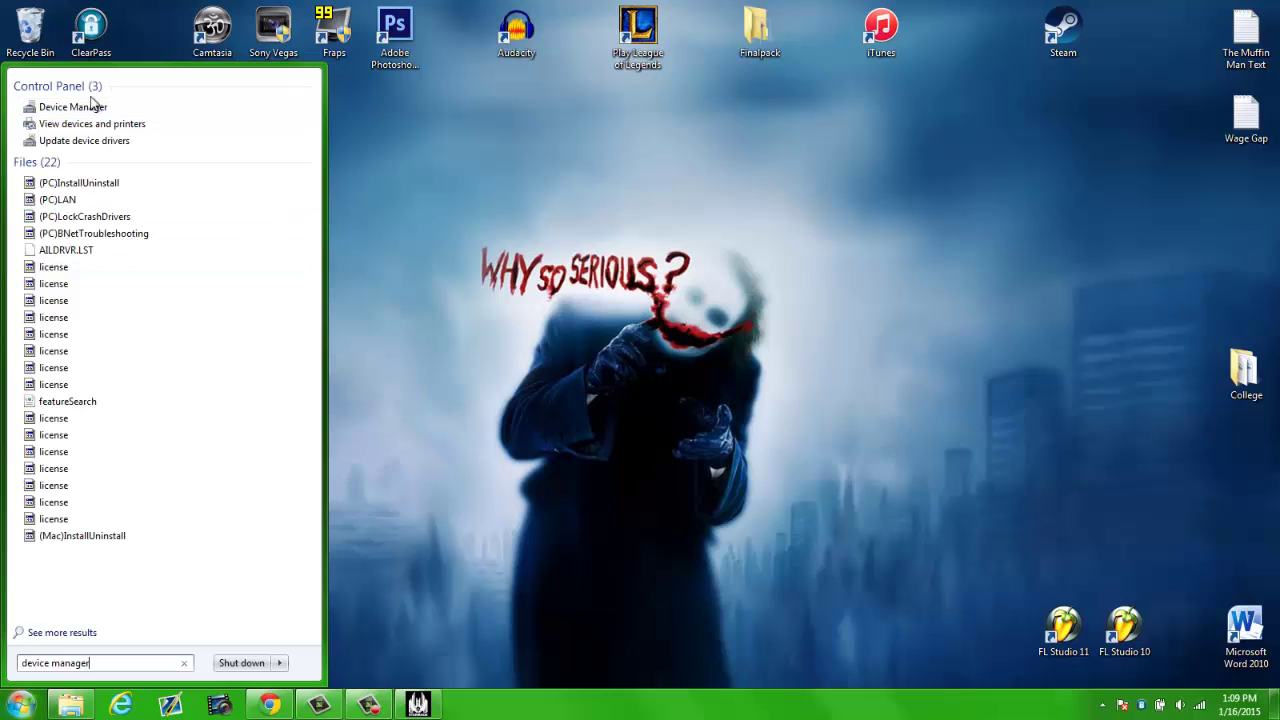
{"action": "left_click", "coordinate": [90, 103]}
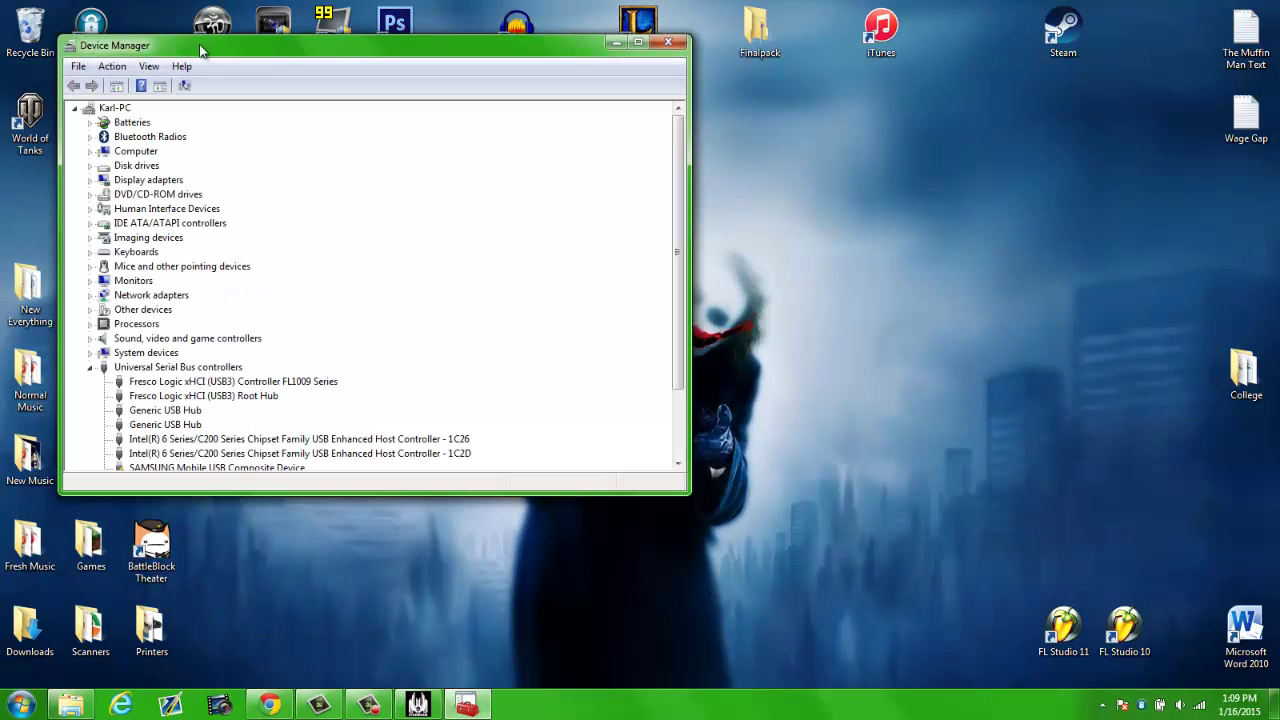
Step: Collapse the Universal Serial Bus controllers category and view the driver properties of the Intel(R) HD Graphics 3000 display adapter
{"action": "left_click_drag", "start_coordinate": [200, 50], "coordinate": [454, 108]}
{"action": "left_click", "coordinate": [345, 426]}
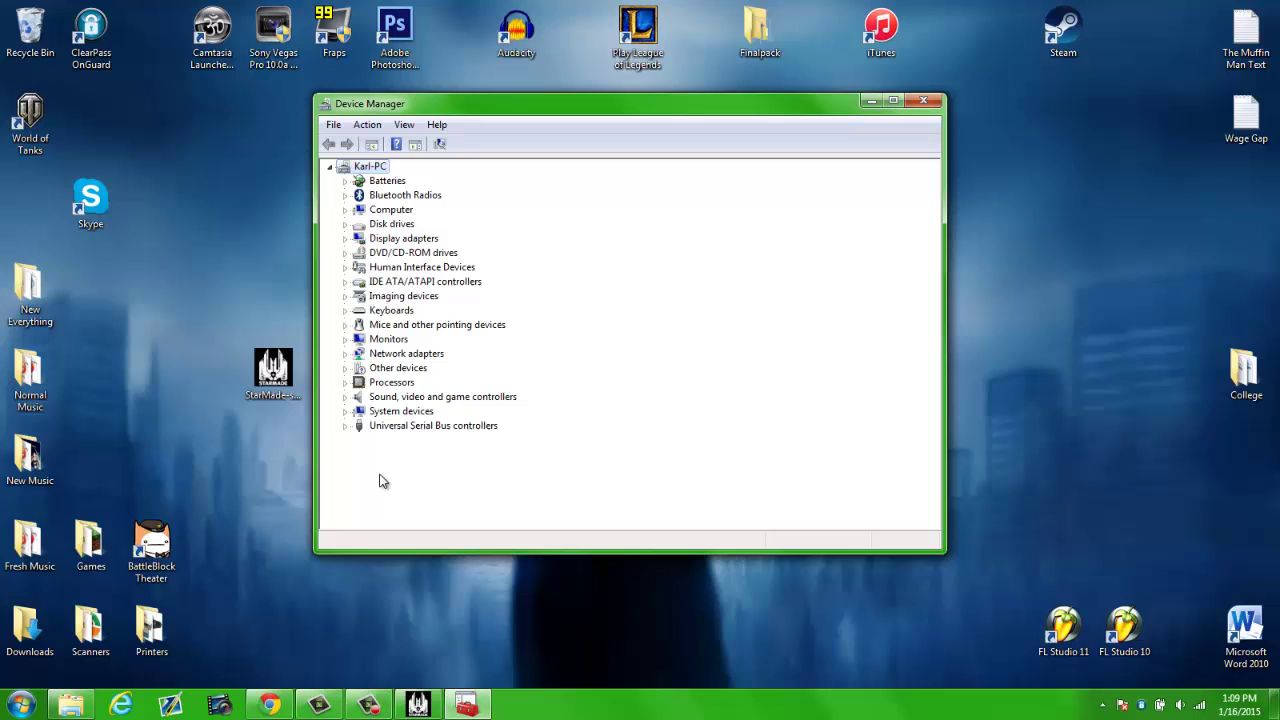
{"action": "left_click", "coordinate": [345, 238]}
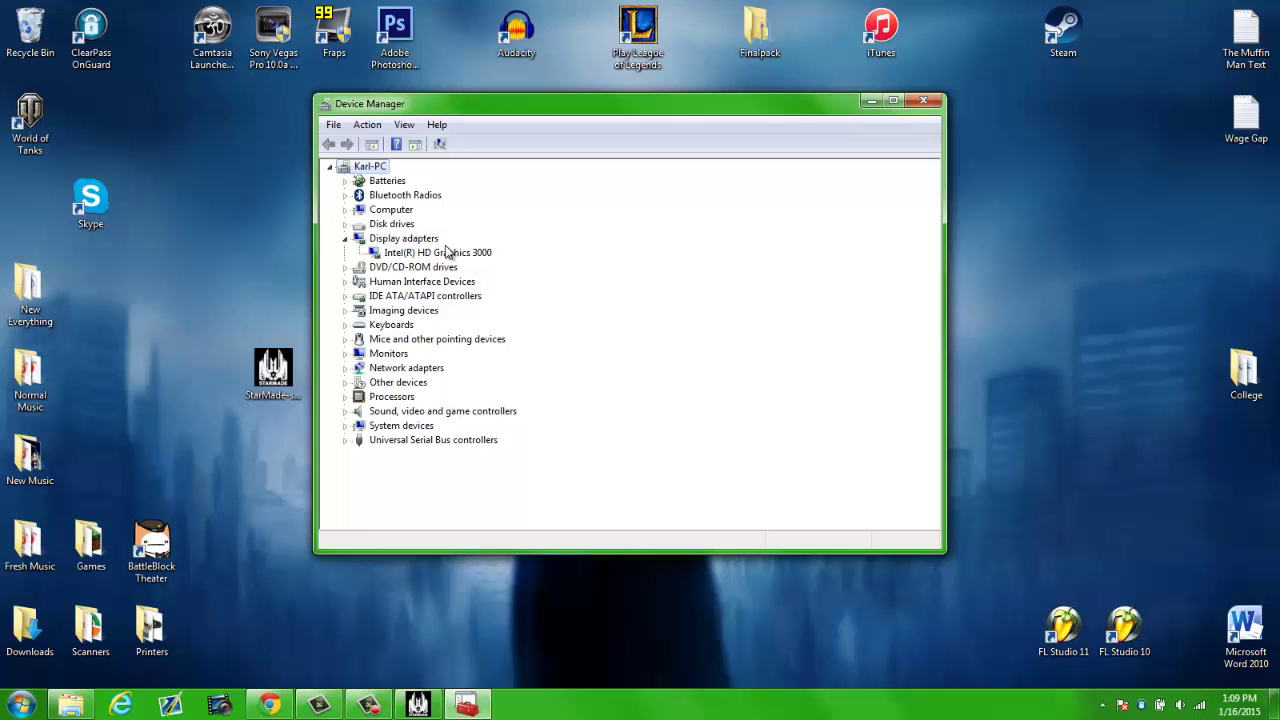
{"action": "left_click", "coordinate": [432, 253]}
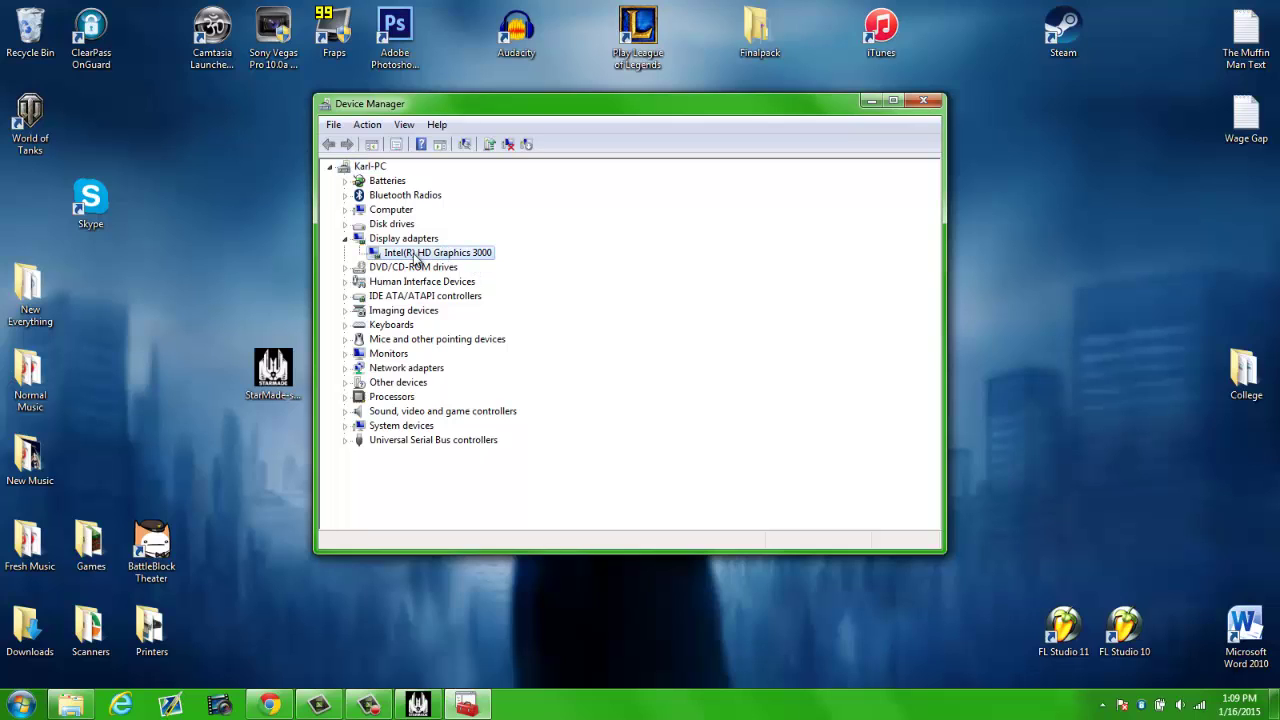
{"action": "right_click", "coordinate": [418, 256]}
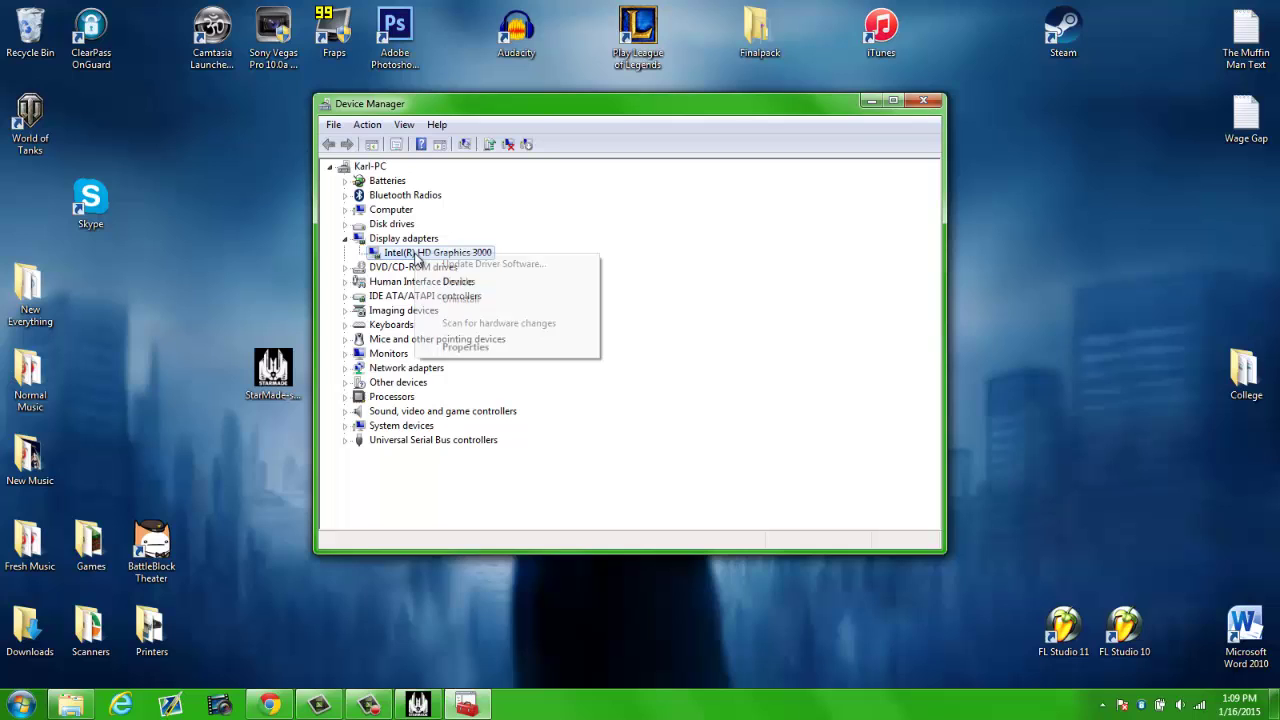
{"action": "left_click", "coordinate": [460, 343]}
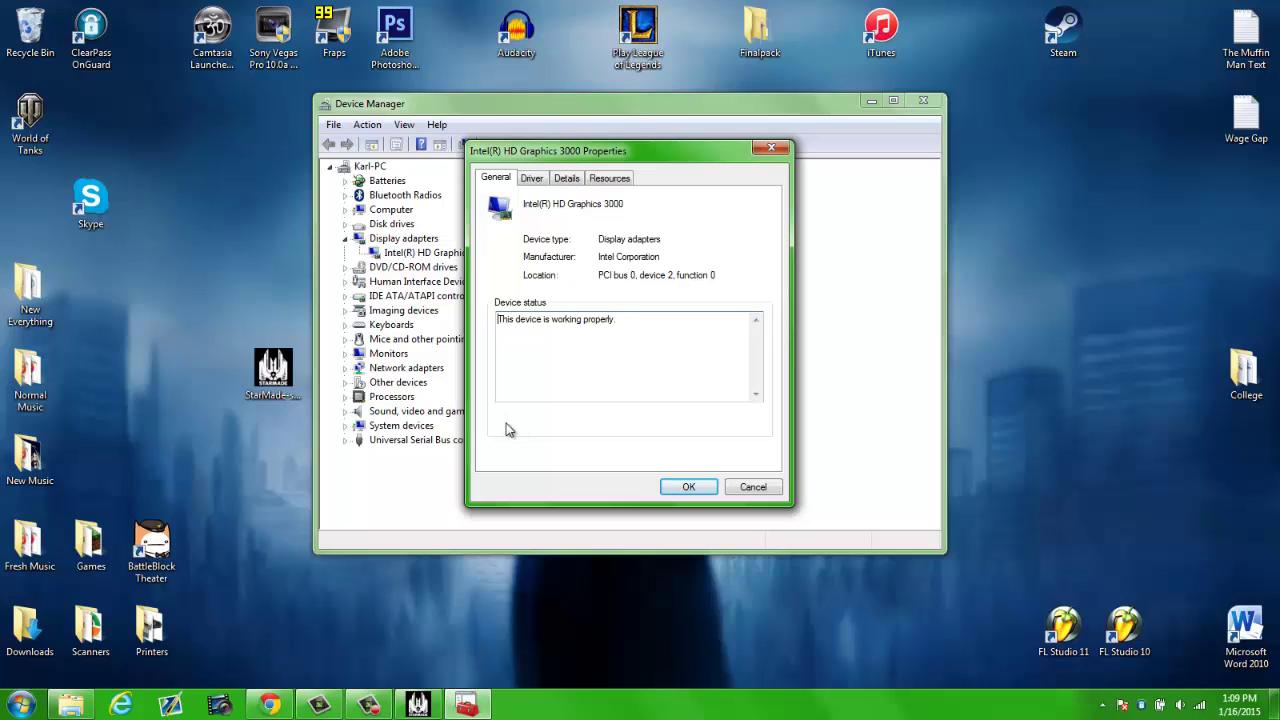
{"action": "left_click", "coordinate": [535, 180]}
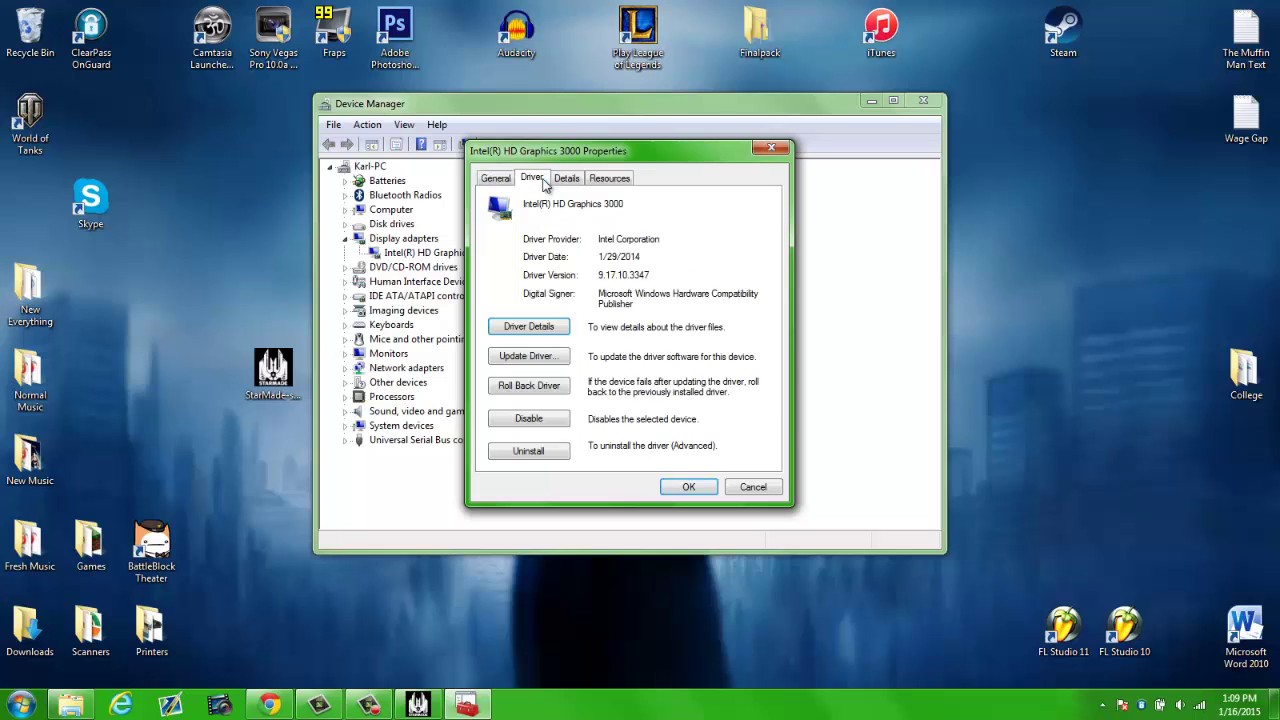
Step: Search automatically for updated driver software for the Intel graphics adapter, and close the dialogs and Device Manager
{"action": "left_click", "coordinate": [524, 358]}
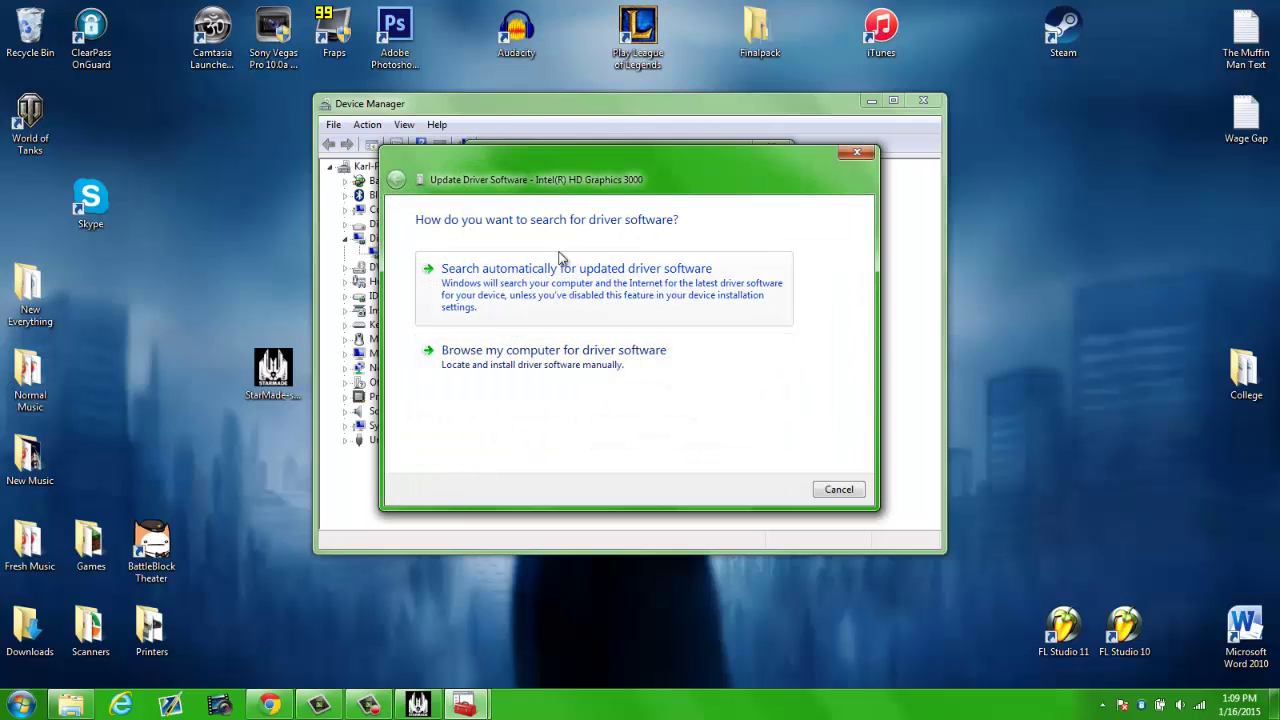
{"action": "left_click", "coordinate": [592, 297]}
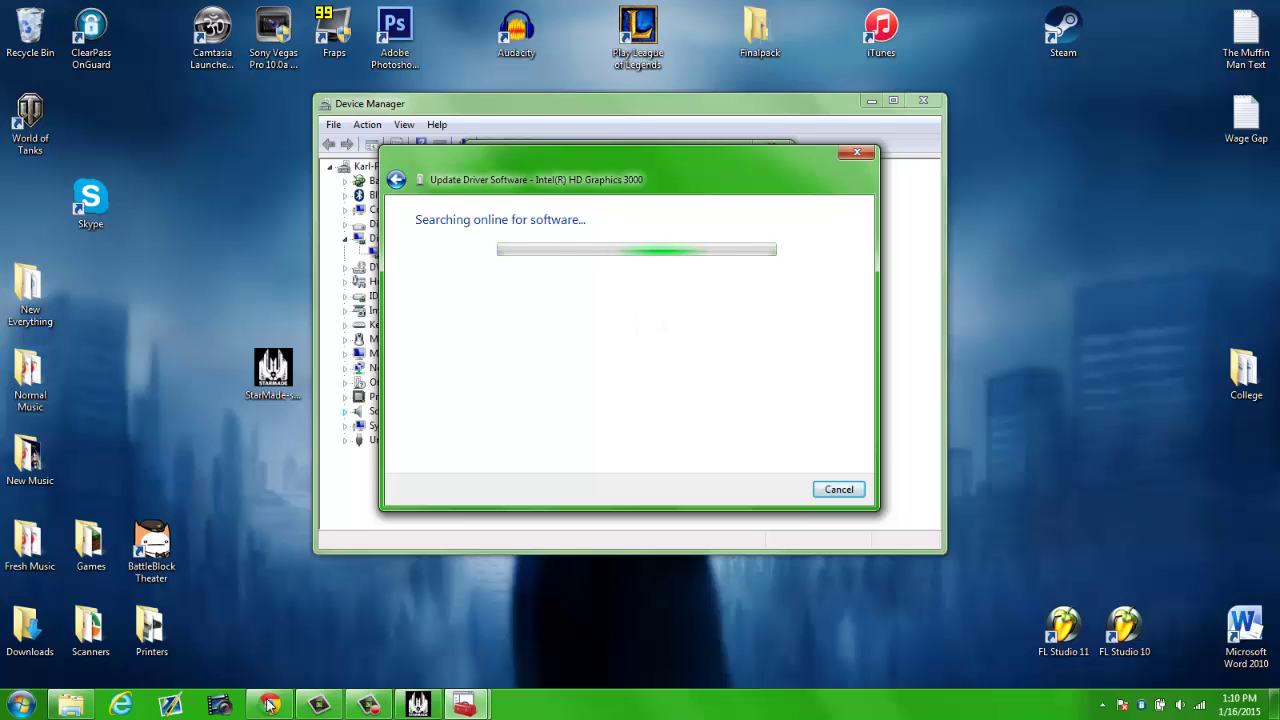
{"action": "mouse_move", "coordinate": [280, 710]}
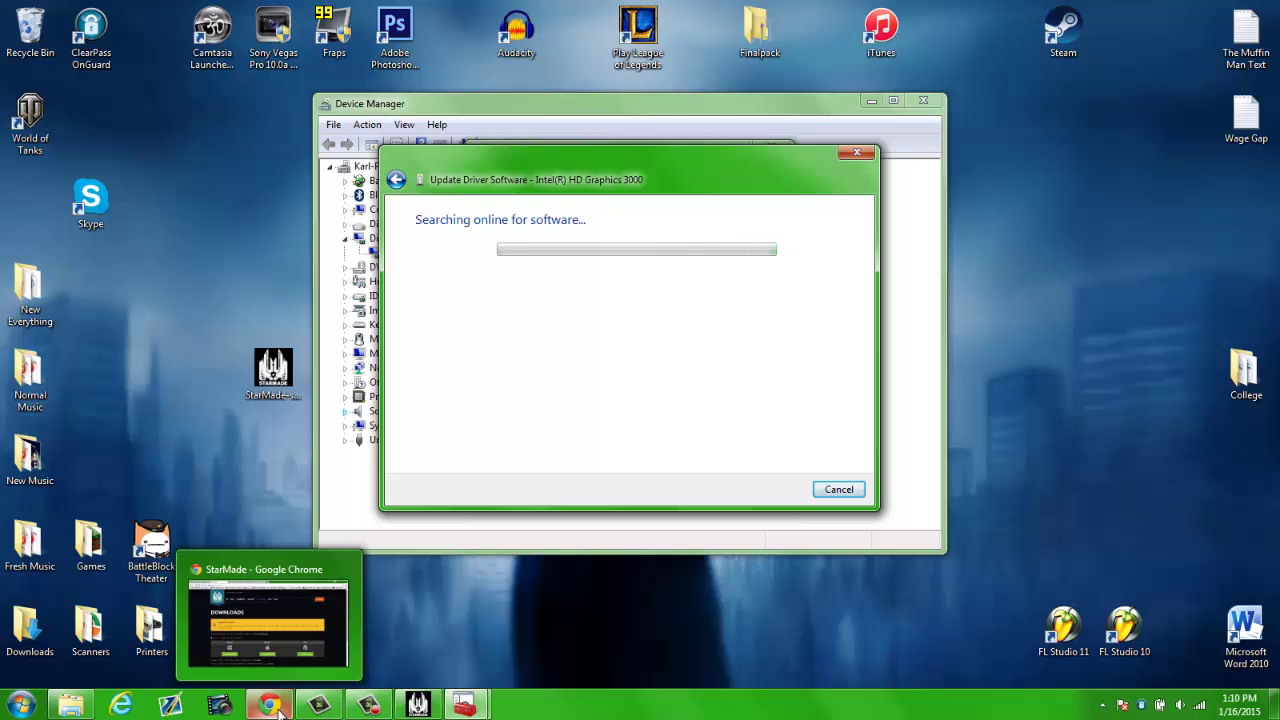
{"action": "left_click_drag", "start_coordinate": [449, 175], "coordinate": [400, 175]}
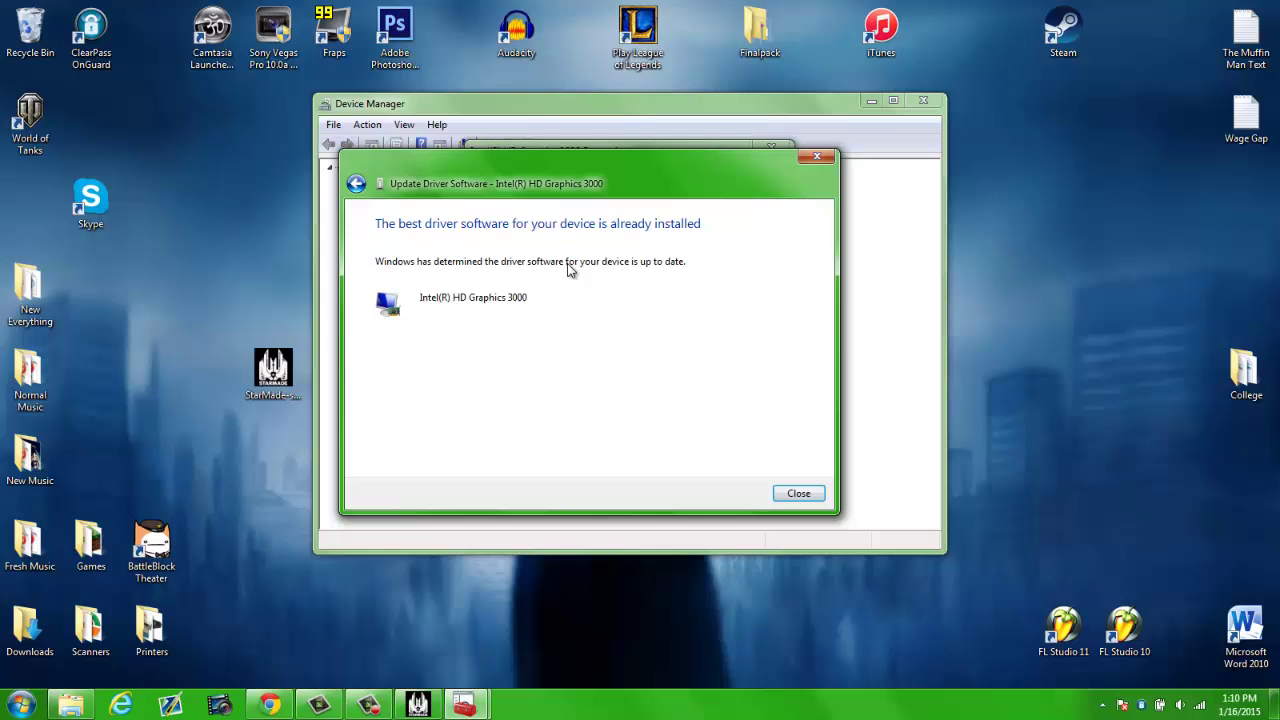
{"action": "left_click", "coordinate": [799, 493]}
{"action": "left_click", "coordinate": [767, 150]}
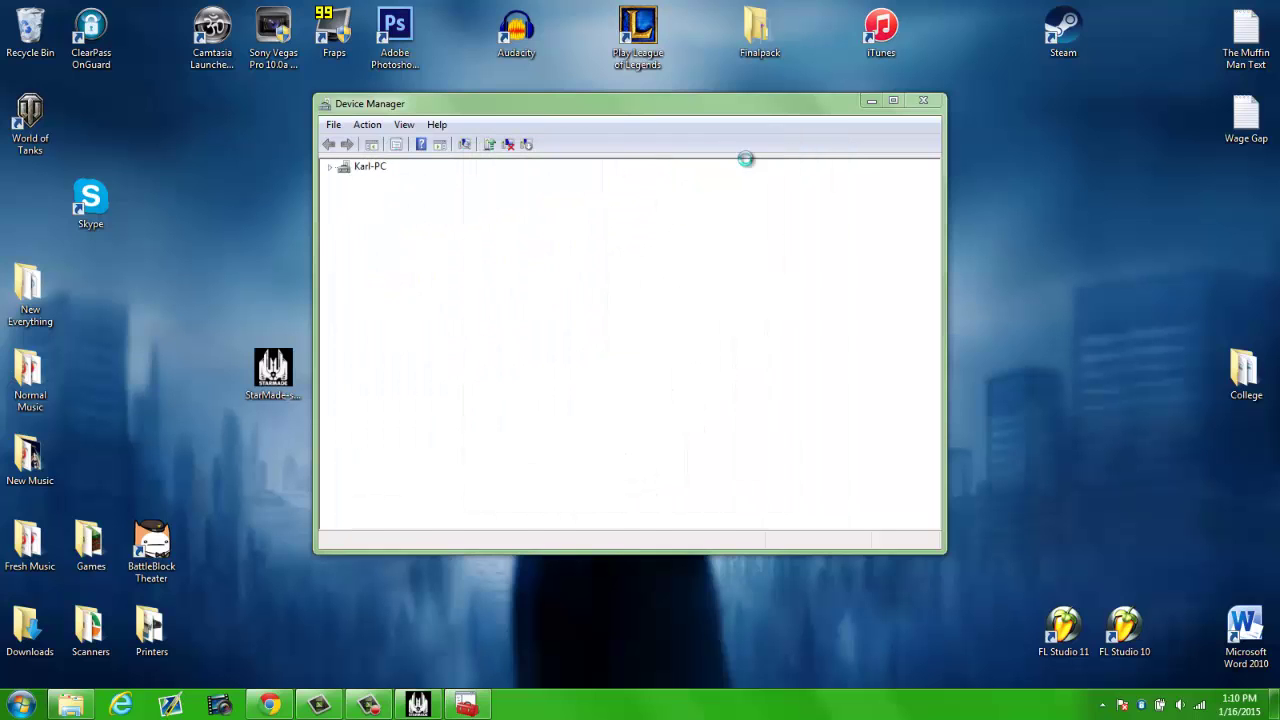
{"action": "left_click", "coordinate": [923, 100]}
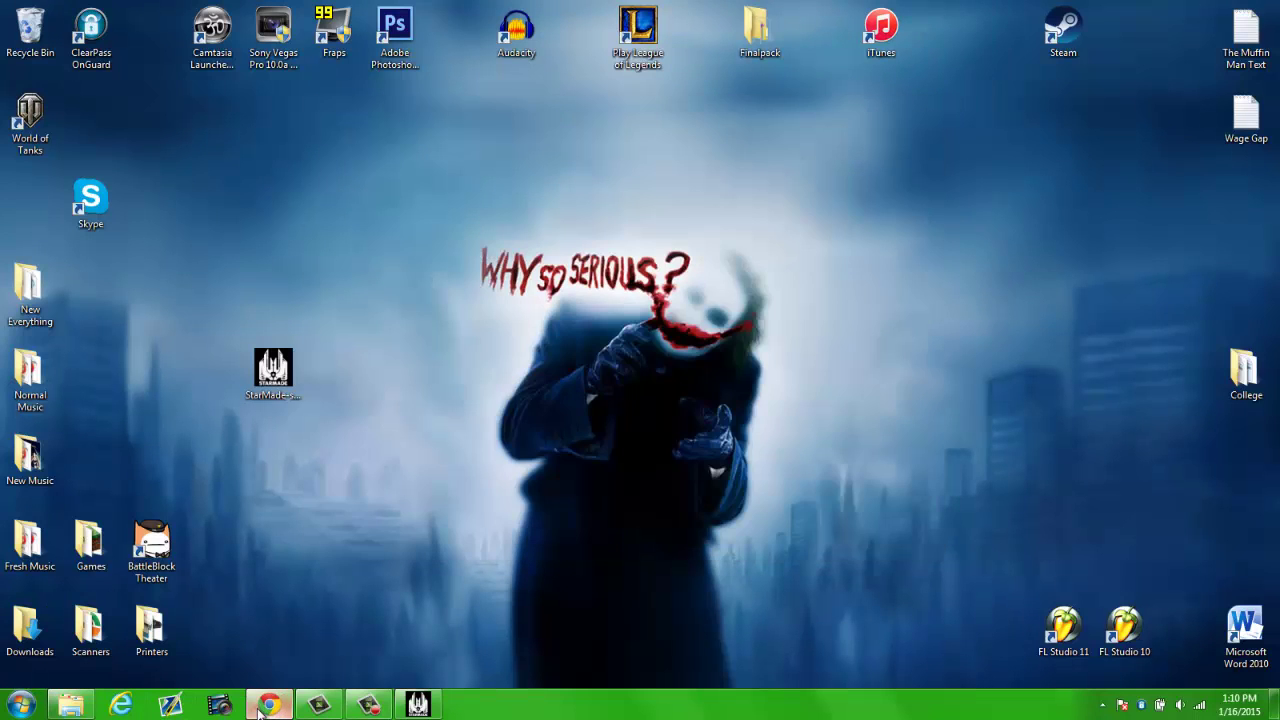
Step: Switch to Chrome, open google.com, and search for "intel drivers"
{"action": "left_click", "coordinate": [270, 705]}
{"action": "left_click", "coordinate": [538, 12]}
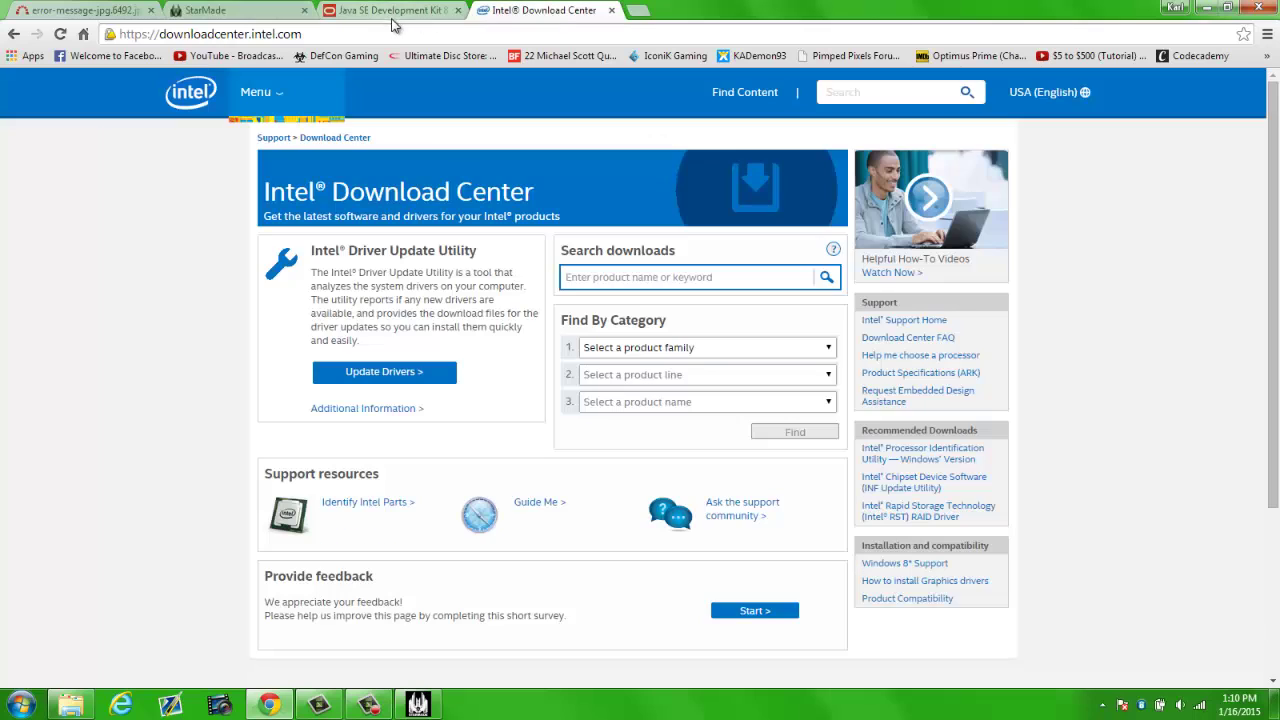
{"action": "left_click", "coordinate": [637, 11]}
{"action": "type", "text": "google.com"}
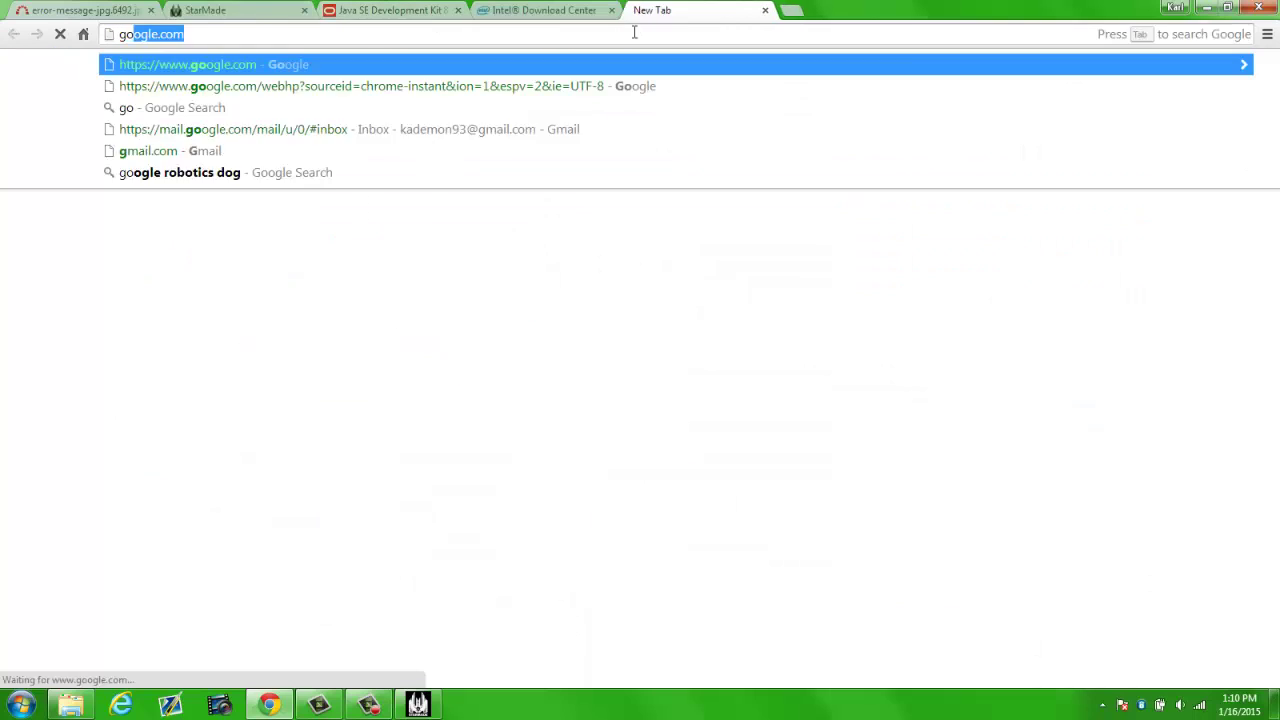
{"action": "key", "text": "Return"}
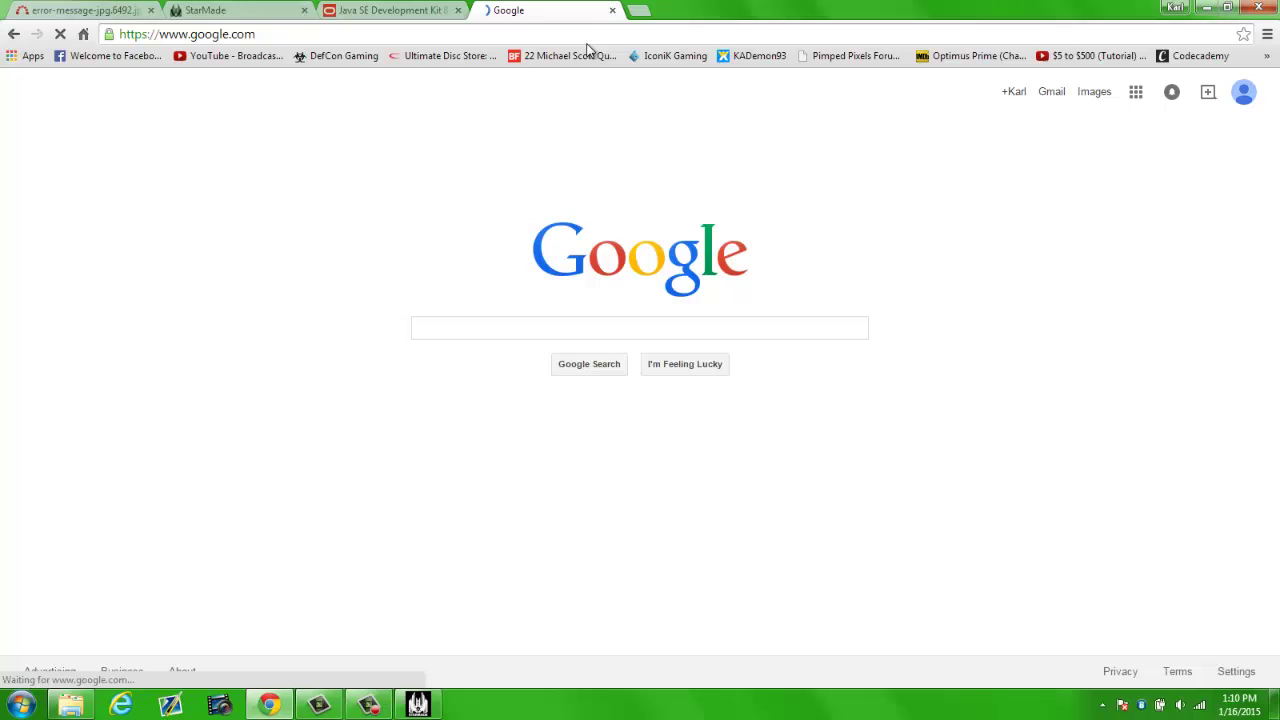
{"action": "type", "text": "intel driv"}
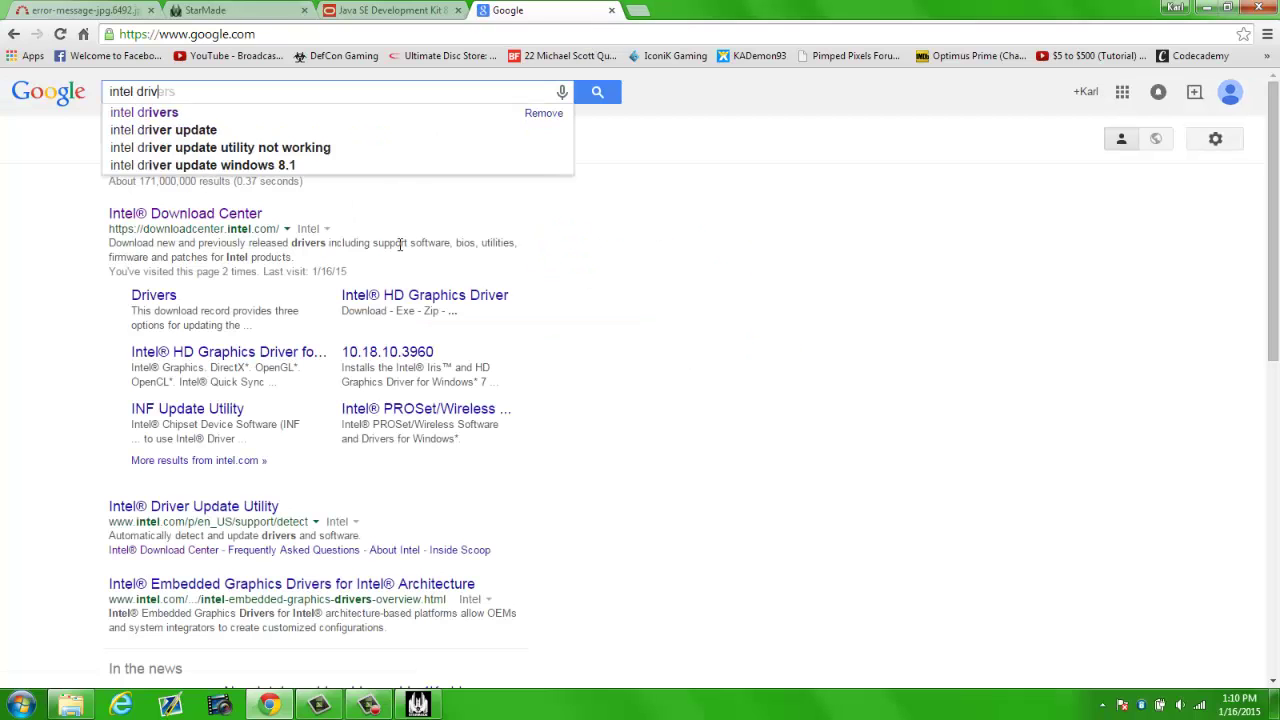
{"action": "type", "text": "ers"}
{"action": "key", "text": "Return"}
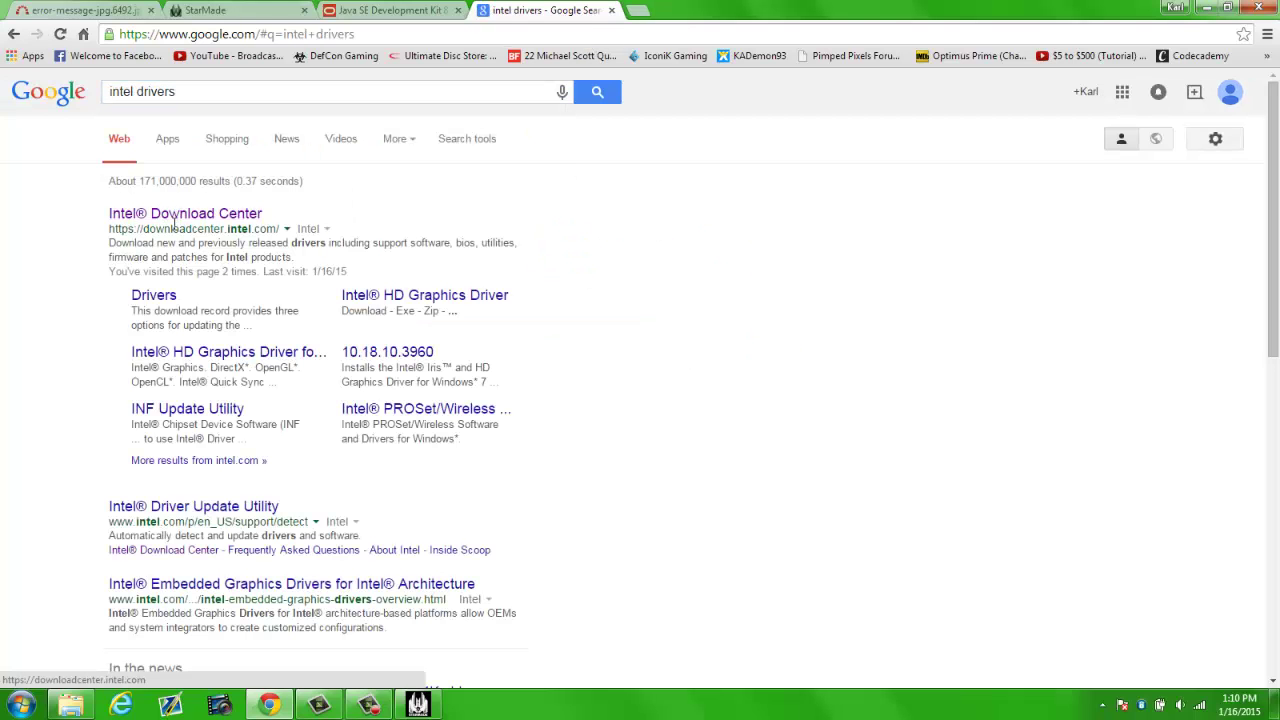
Step: Open the Intel Download Center, view the Intel Driver Update Utility page, and close that tab
{"action": "left_click", "coordinate": [225, 222]}
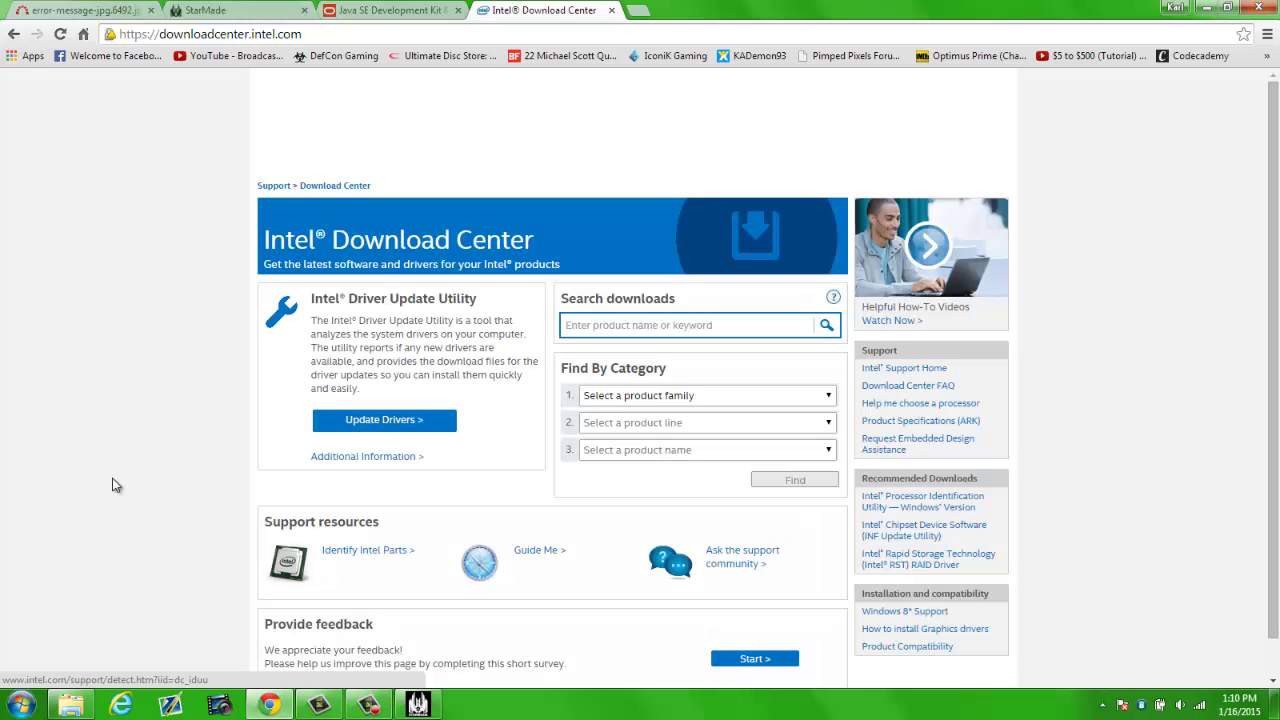
{"action": "left_click", "coordinate": [420, 415]}
{"action": "scroll", "coordinate": [563, 323], "scroll_direction": "down", "scroll_amount": 1}
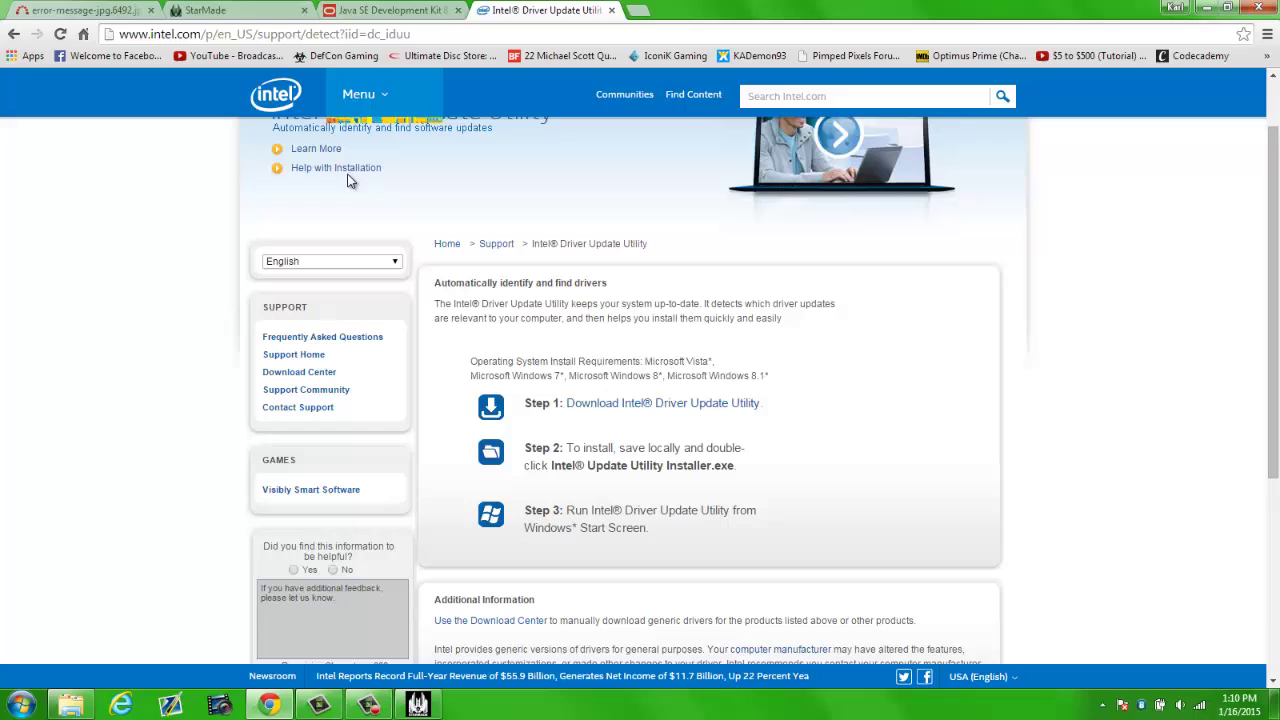
{"action": "scroll", "coordinate": [520, 168], "scroll_direction": "up", "scroll_amount": 1}
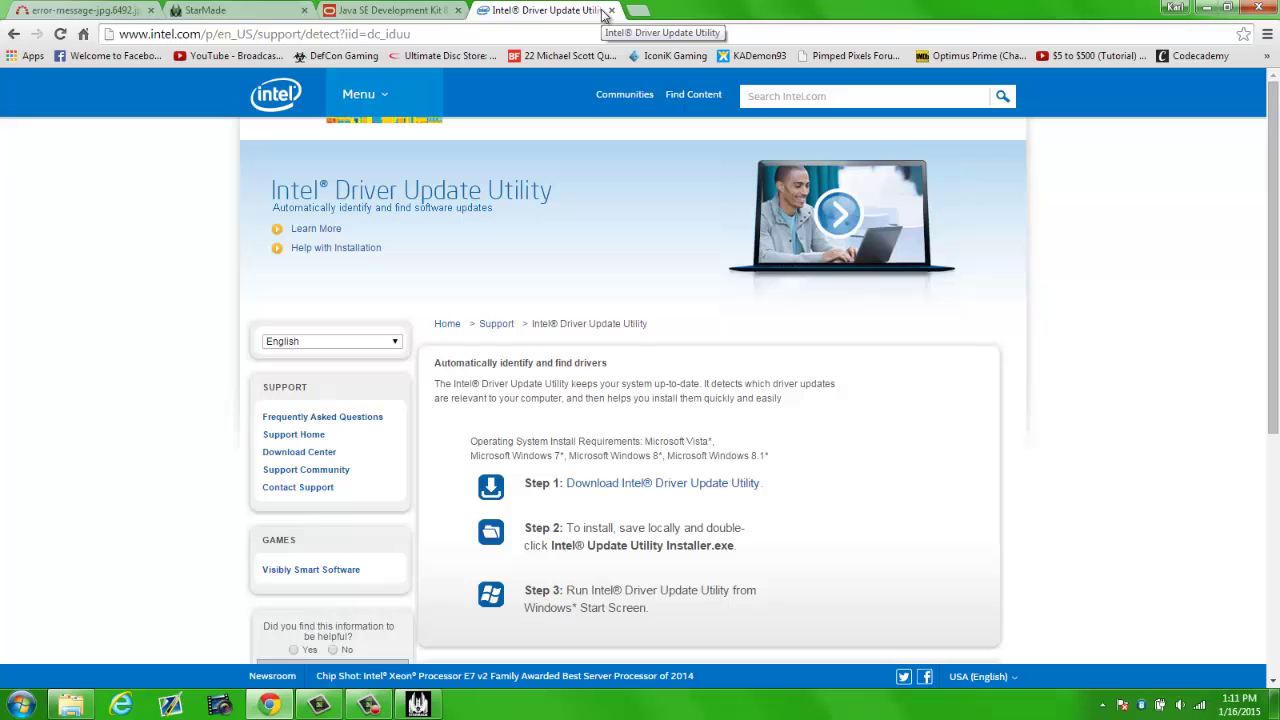
{"action": "left_click", "coordinate": [610, 10]}
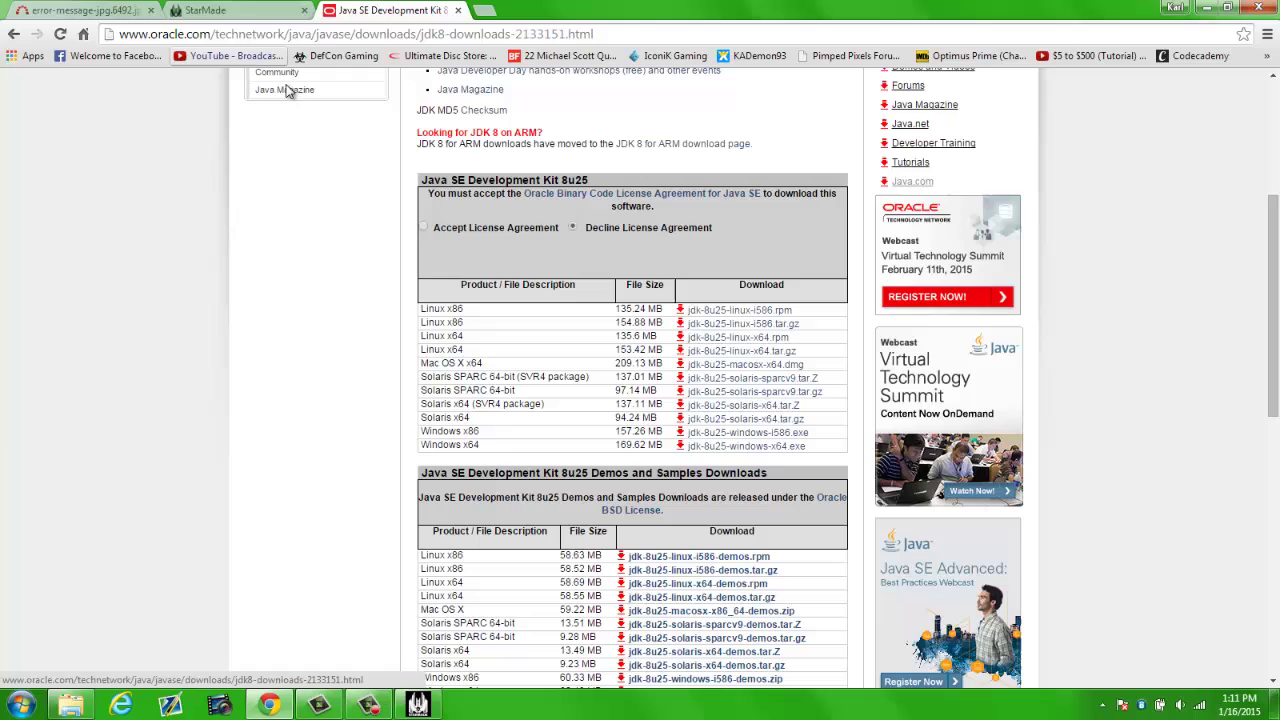
Step: Minimize Chrome, check the download progress in the StarMade launcher, and reposition the launcher window
{"action": "left_click", "coordinate": [270, 705]}
{"action": "left_click", "coordinate": [418, 705]}
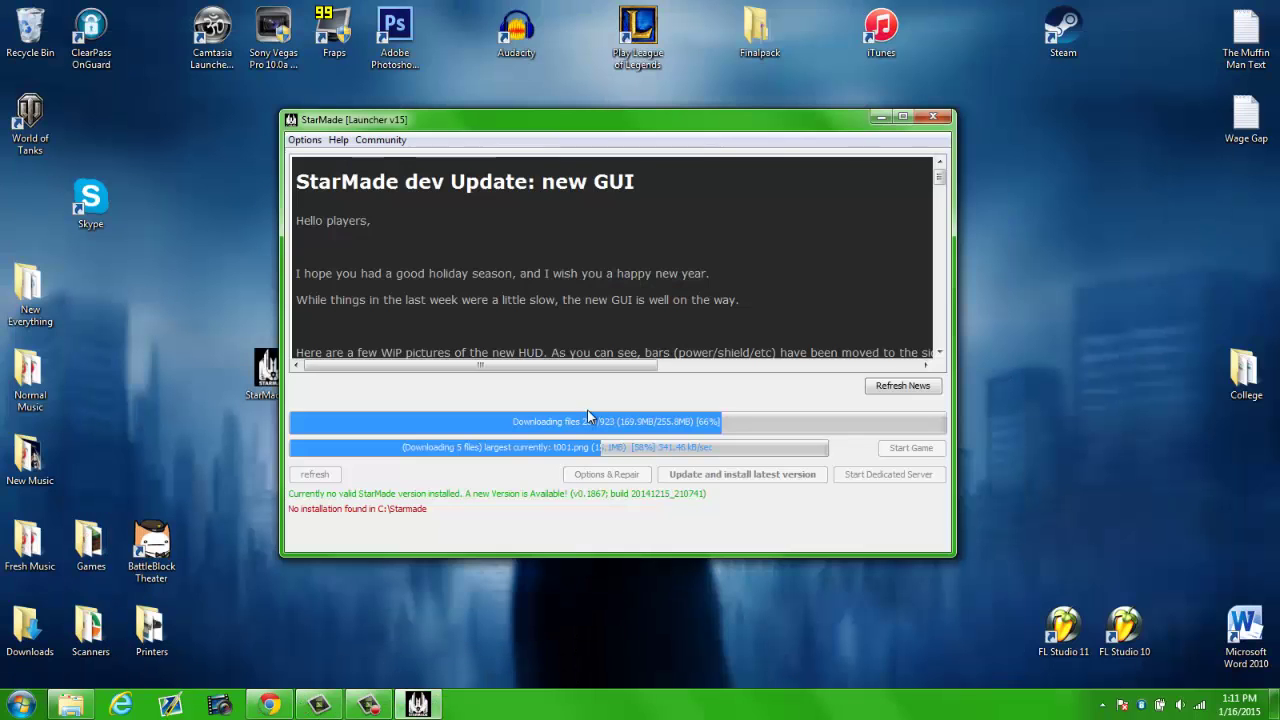
{"action": "left_click_drag", "start_coordinate": [497, 122], "coordinate": [544, 116]}
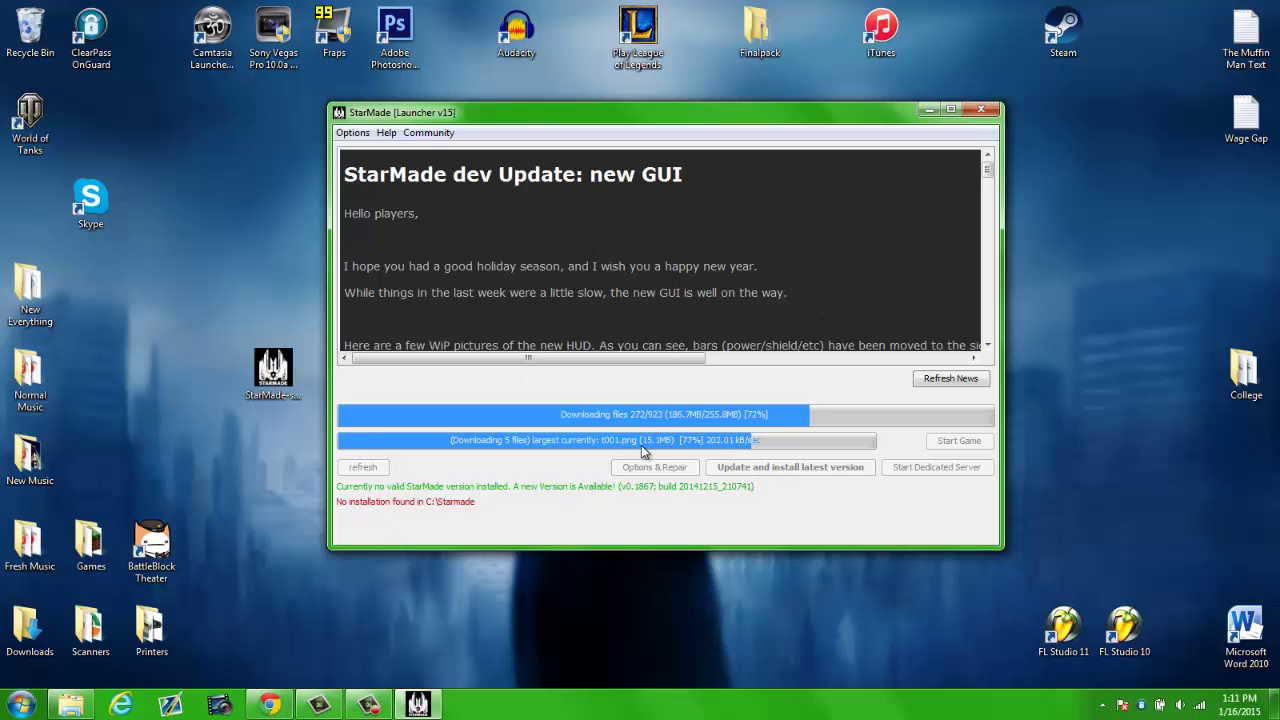
Step: View the Java SE Development Kit 8 page in Chrome, and check the Starmade folder and its C: location in Explorer
{"action": "left_click", "coordinate": [271, 706]}
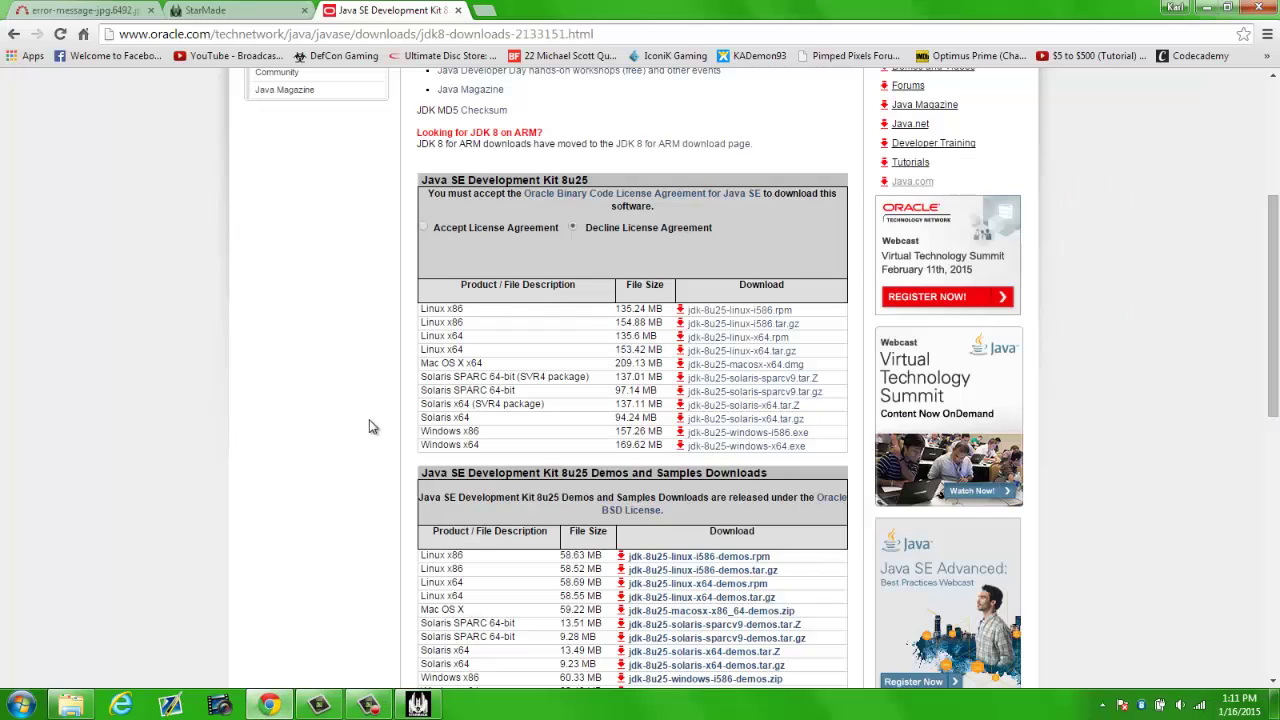
{"action": "scroll", "coordinate": [487, 440], "scroll_direction": "up", "scroll_amount": 3}
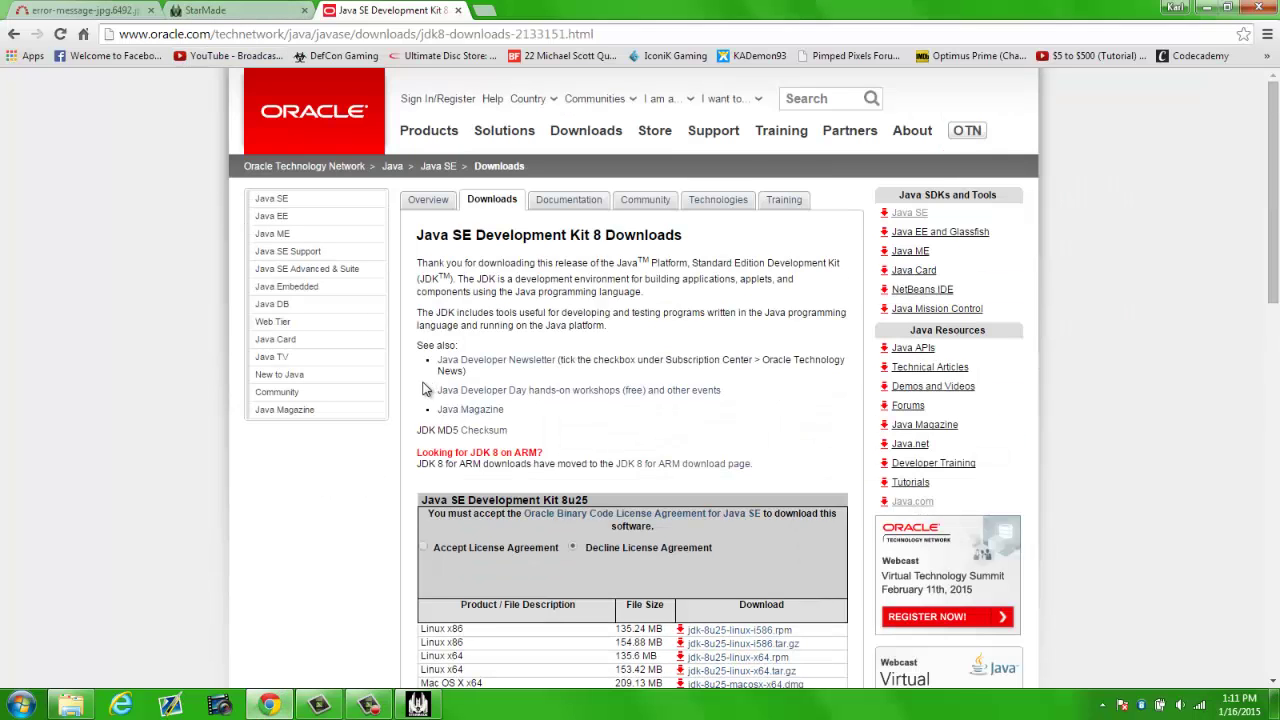
{"action": "left_click", "coordinate": [70, 706]}
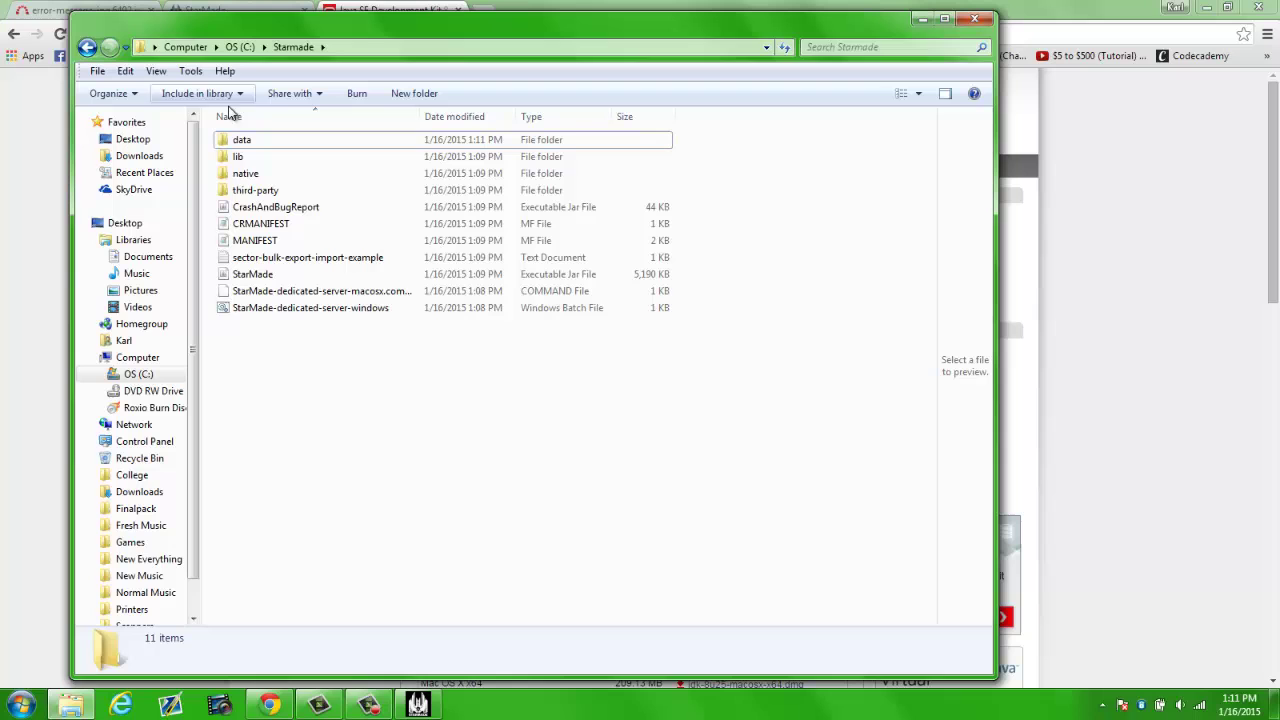
{"action": "left_click", "coordinate": [240, 47]}
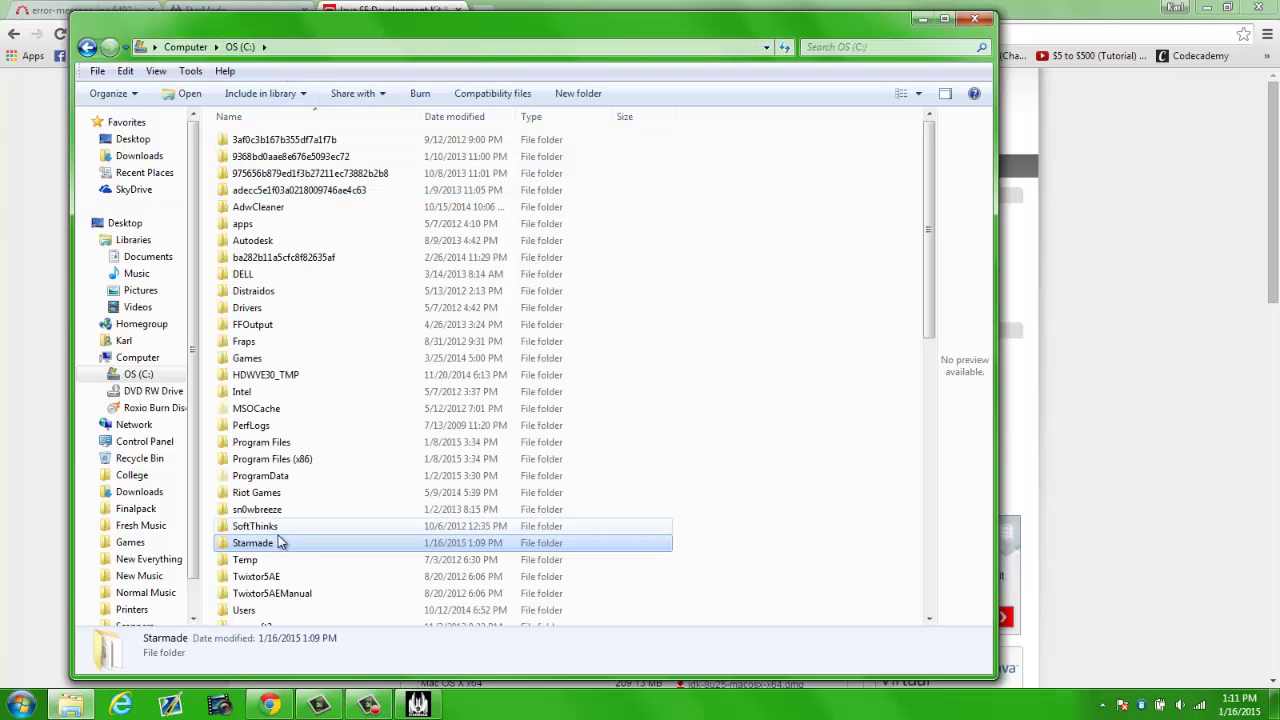
{"action": "left_click", "coordinate": [70, 706]}
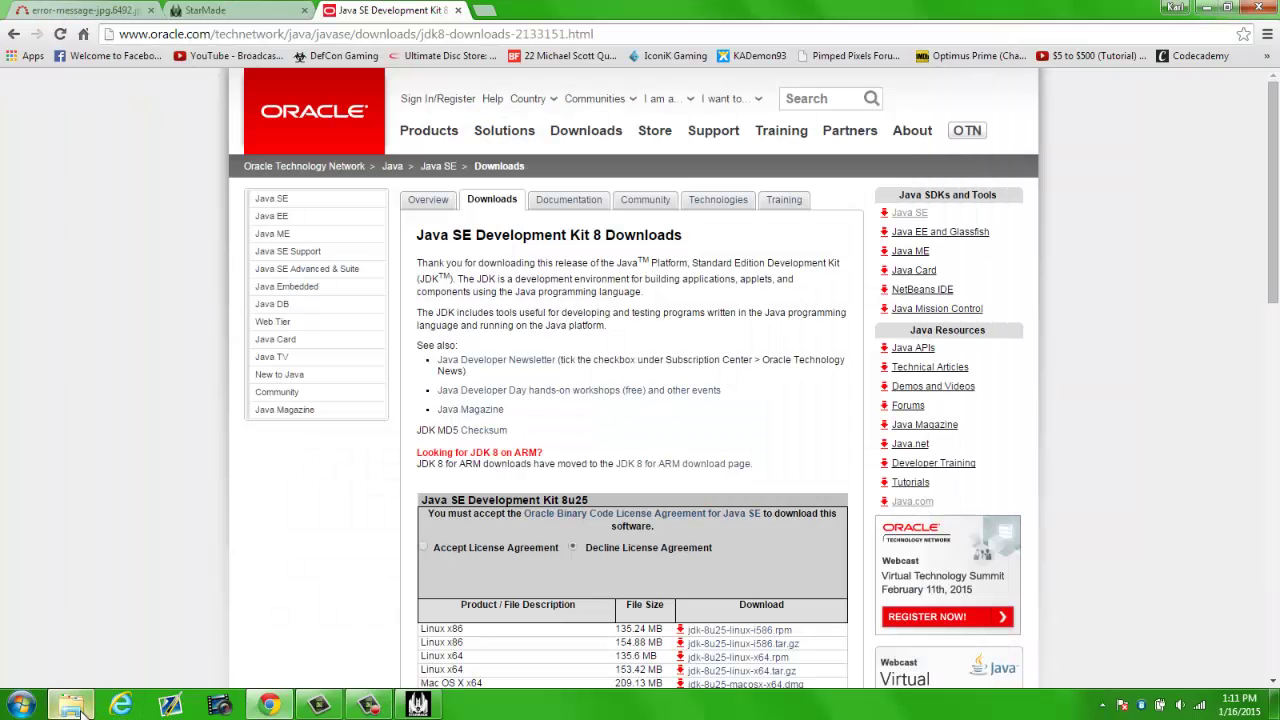
Step: Check the StarMade launcher briefly and return to the Java SE Downloads overview page in Chrome
{"action": "left_click", "coordinate": [418, 706]}
{"action": "left_click", "coordinate": [418, 706]}
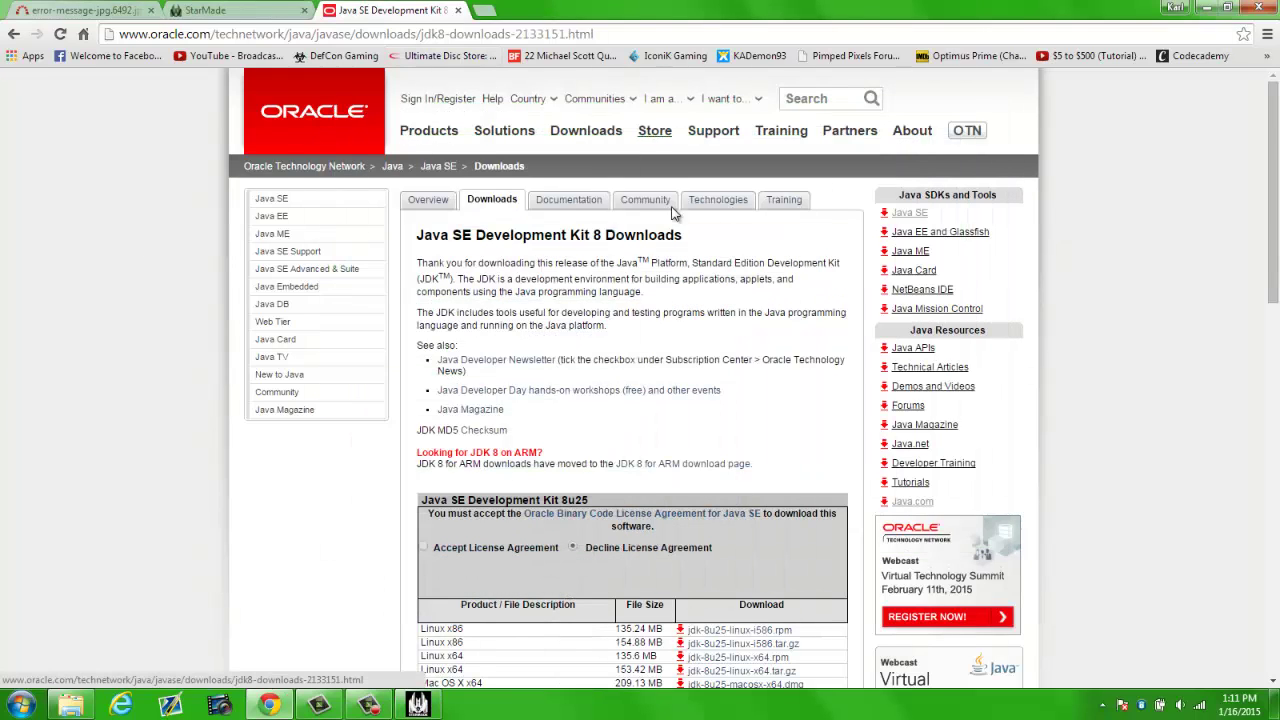
{"action": "scroll", "coordinate": [598, 384], "scroll_direction": "down", "scroll_amount": 1}
{"action": "scroll", "coordinate": [598, 384], "scroll_direction": "up", "scroll_amount": 2}
{"action": "key", "text": "alt+Left"}
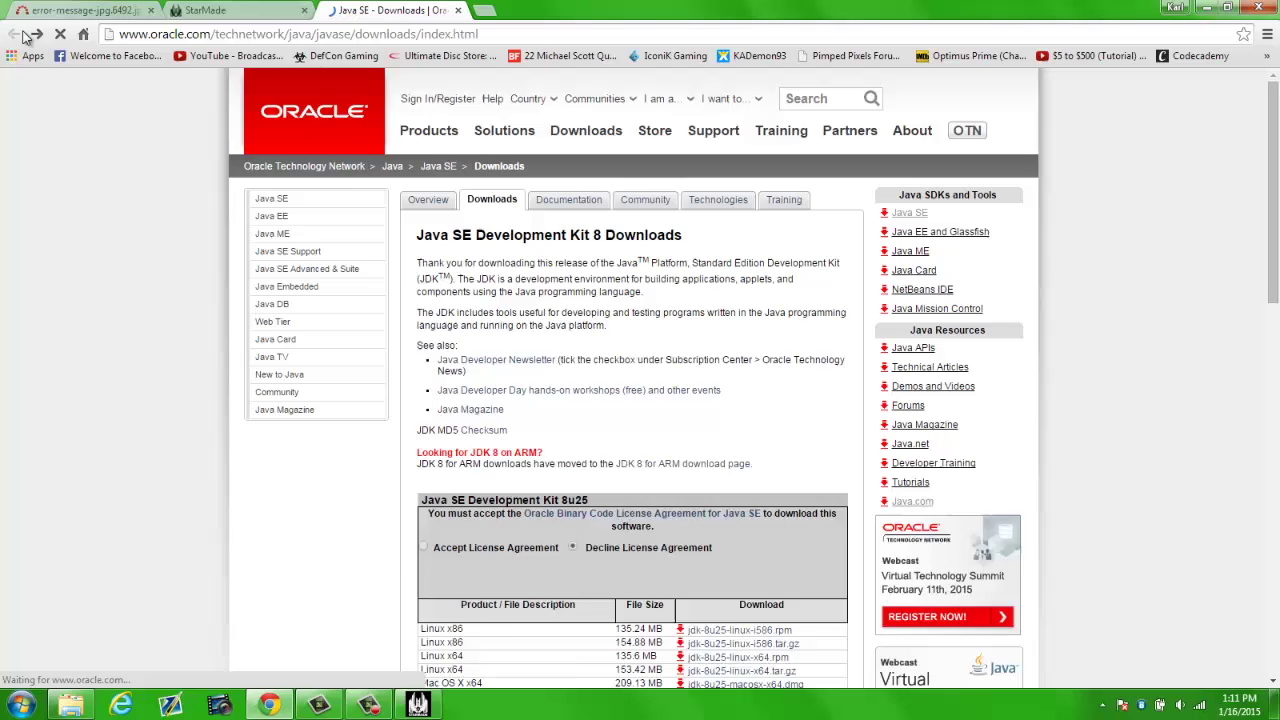
{"action": "scroll", "coordinate": [655, 235], "scroll_direction": "up", "scroll_amount": 1}
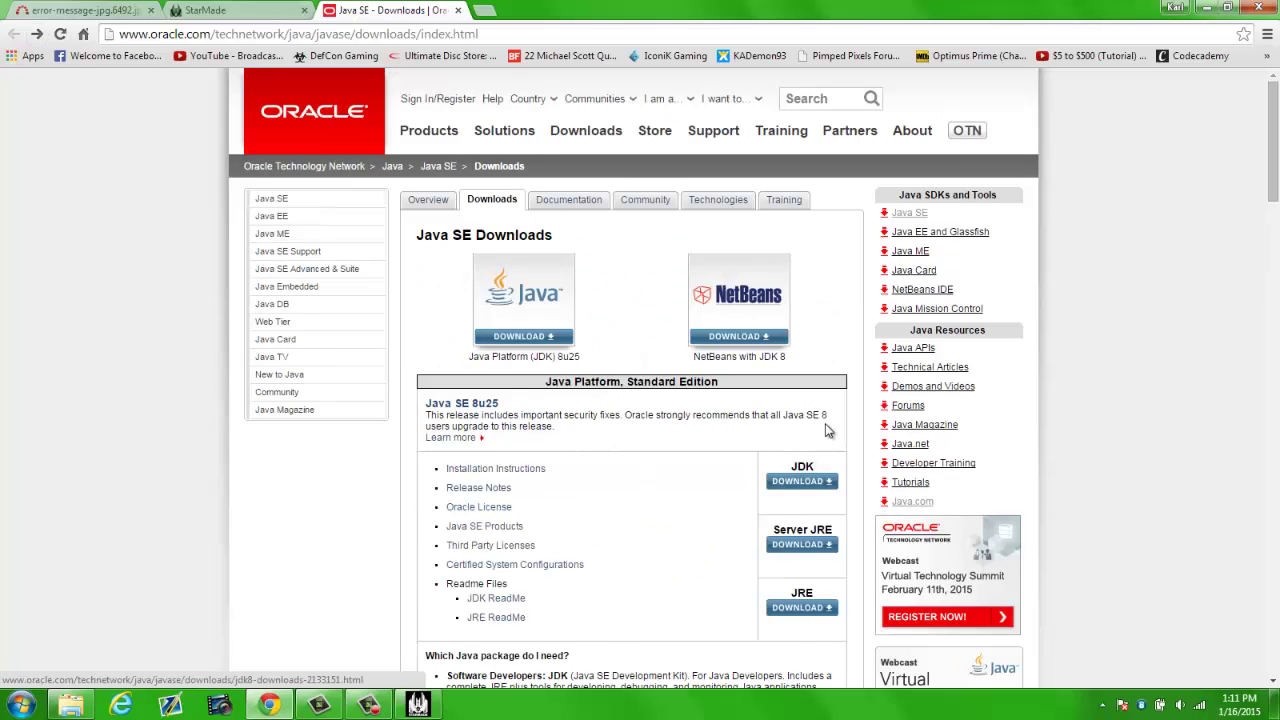
Step: Open the JDK download page for Java SE 8u25 and bring its file lists into view
{"action": "scroll", "coordinate": [826, 428], "scroll_direction": "down", "scroll_amount": 1}
{"action": "left_click", "coordinate": [818, 378]}
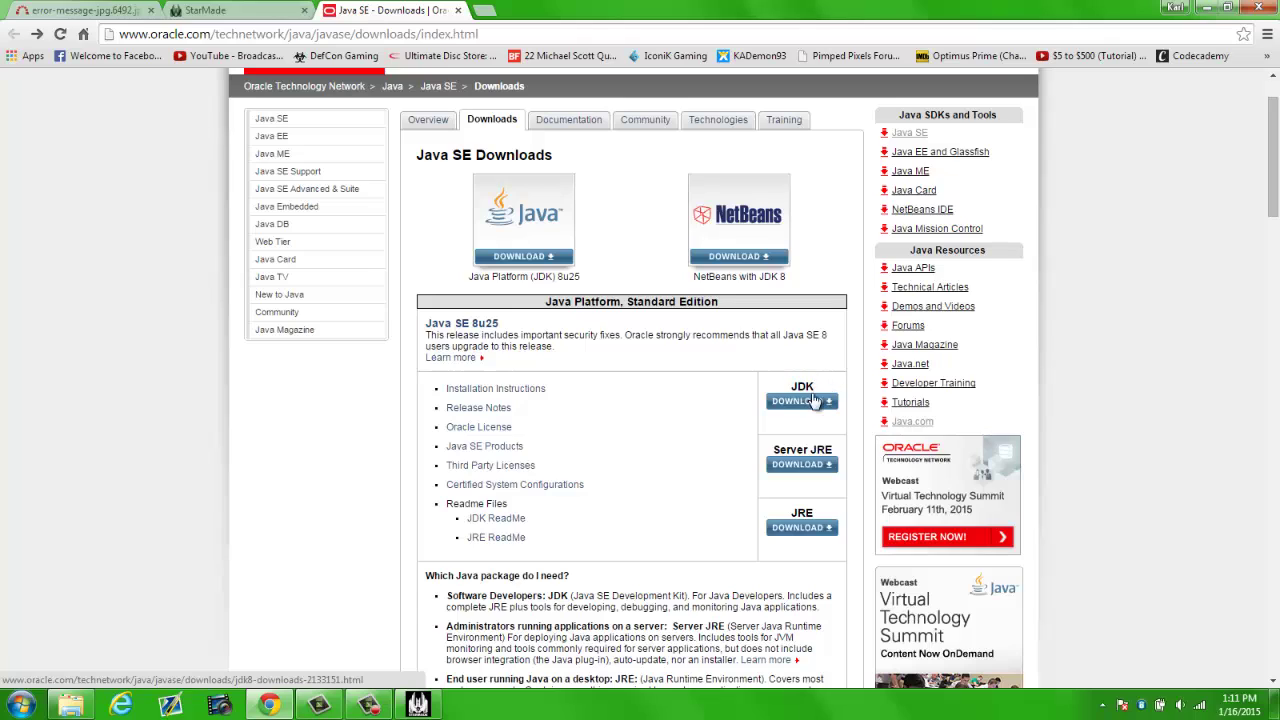
{"action": "left_click", "coordinate": [810, 402]}
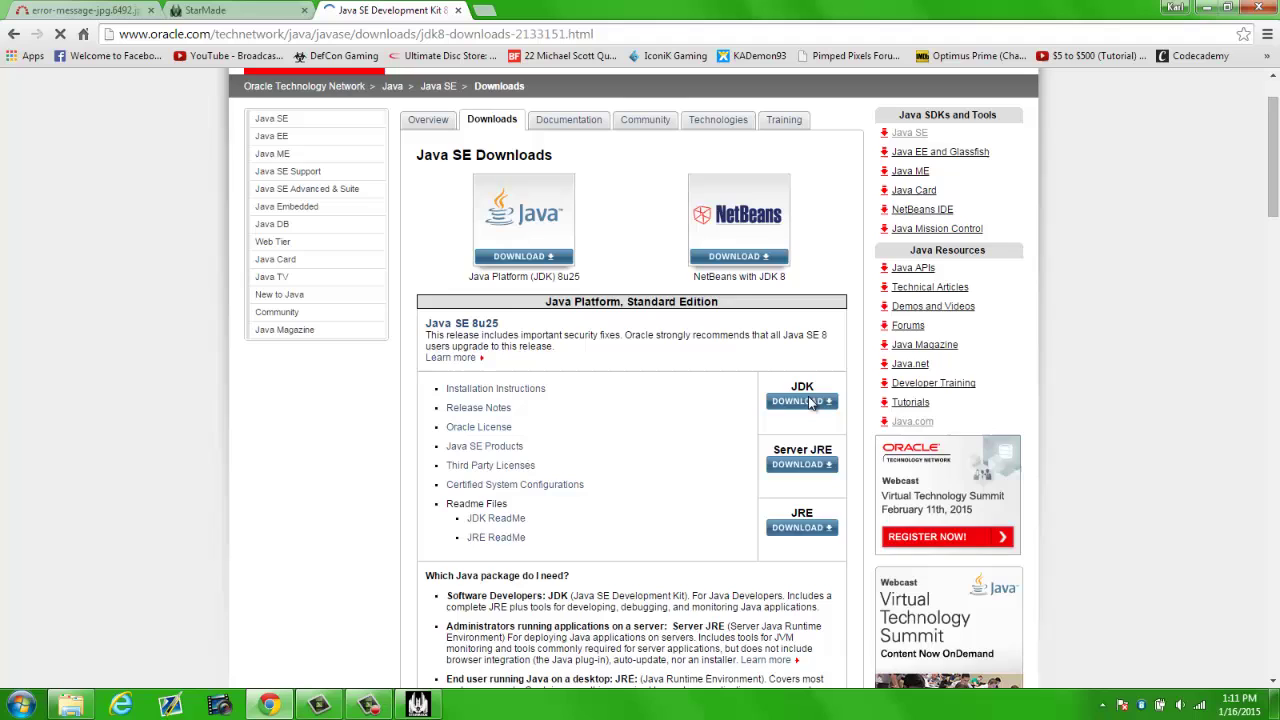
{"action": "scroll", "coordinate": [462, 242], "scroll_direction": "down", "scroll_amount": 6}
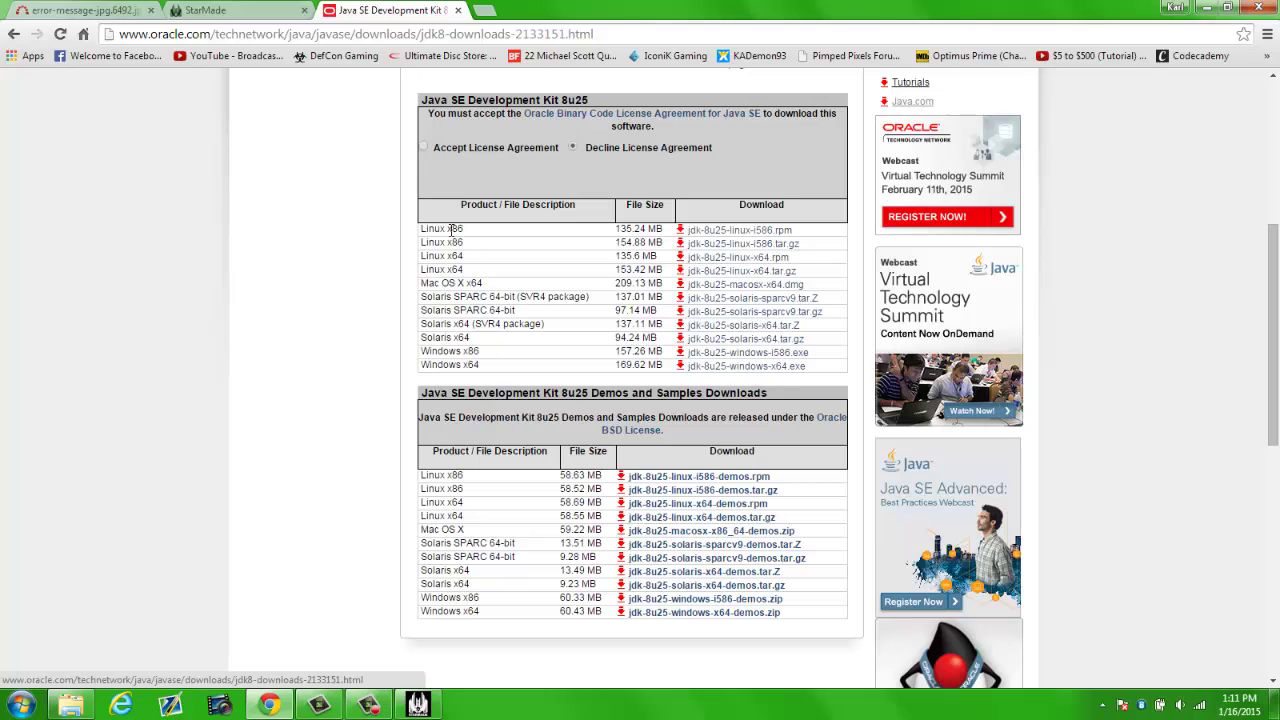
Step: Examine the operating system versions listed under Java SE Development Kit 8u25 and its Demos and Samples Downloads
{"action": "left_click_drag", "start_coordinate": [450, 229], "coordinate": [472, 295]}
{"action": "left_click", "coordinate": [478, 323]}
{"action": "left_click_drag", "start_coordinate": [423, 229], "coordinate": [470, 366]}
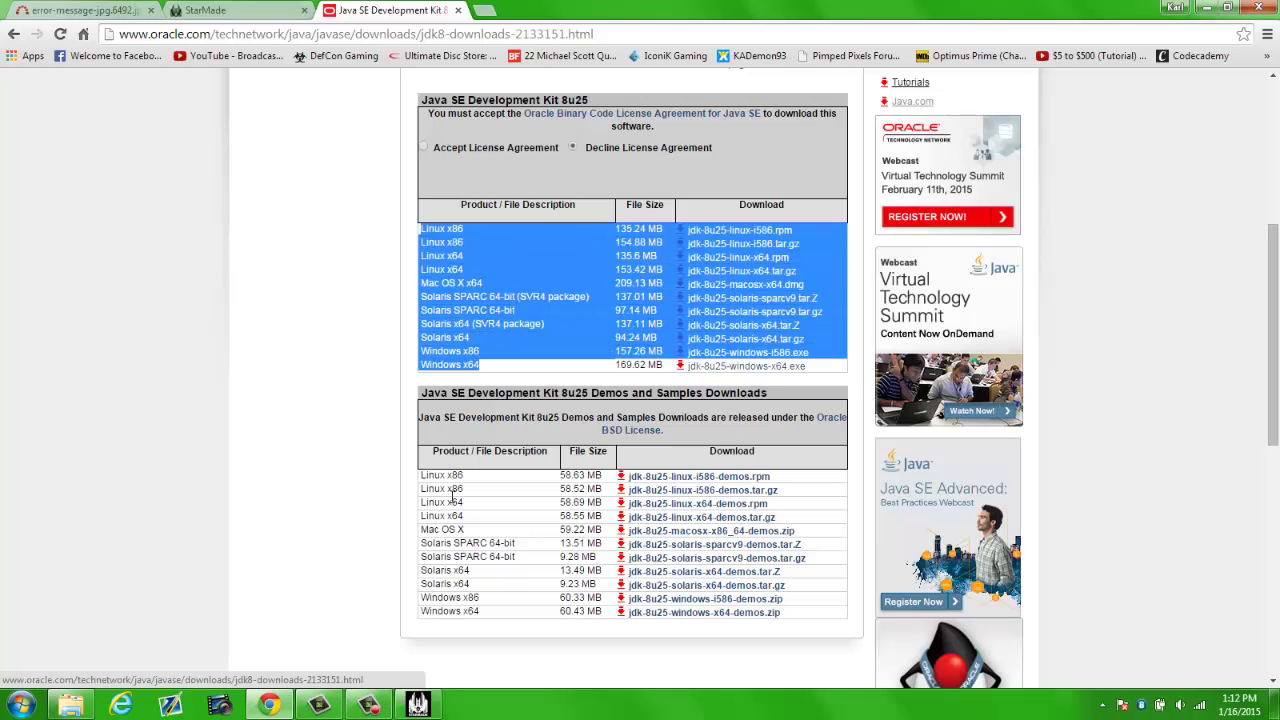
{"action": "left_click_drag", "start_coordinate": [440, 475], "coordinate": [492, 607]}
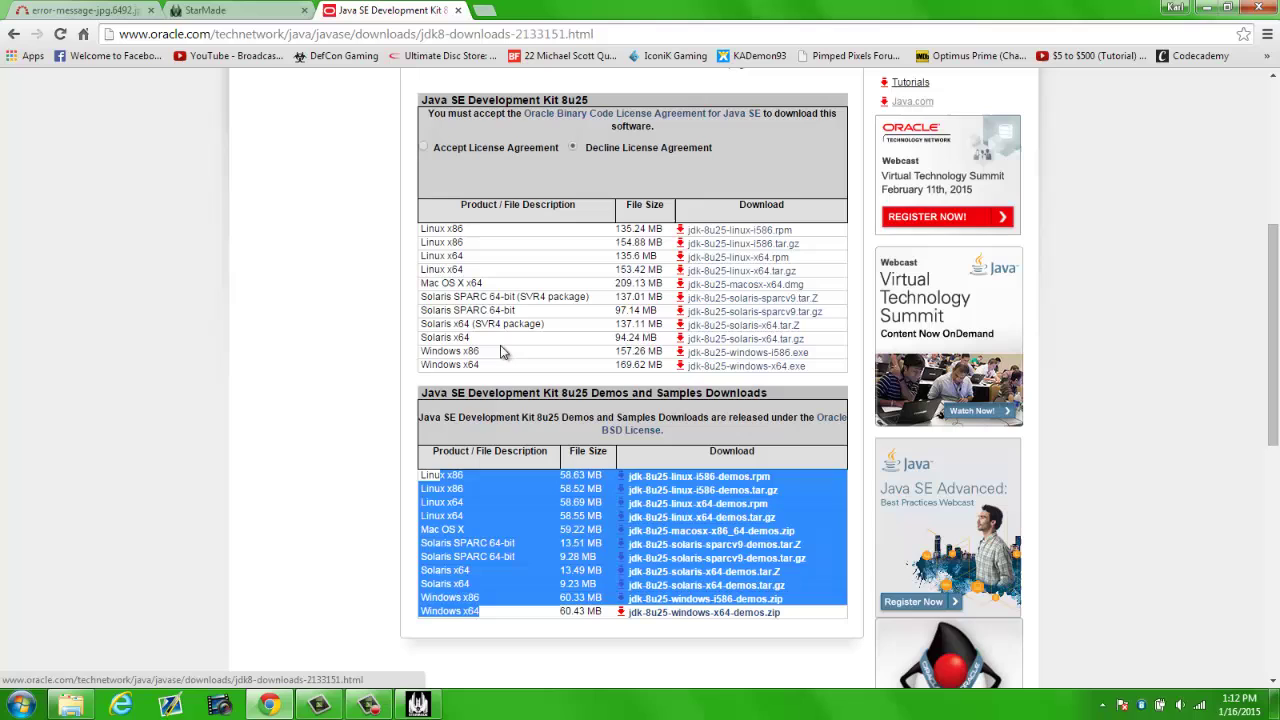
{"action": "left_click_drag", "start_coordinate": [600, 393], "coordinate": [764, 400]}
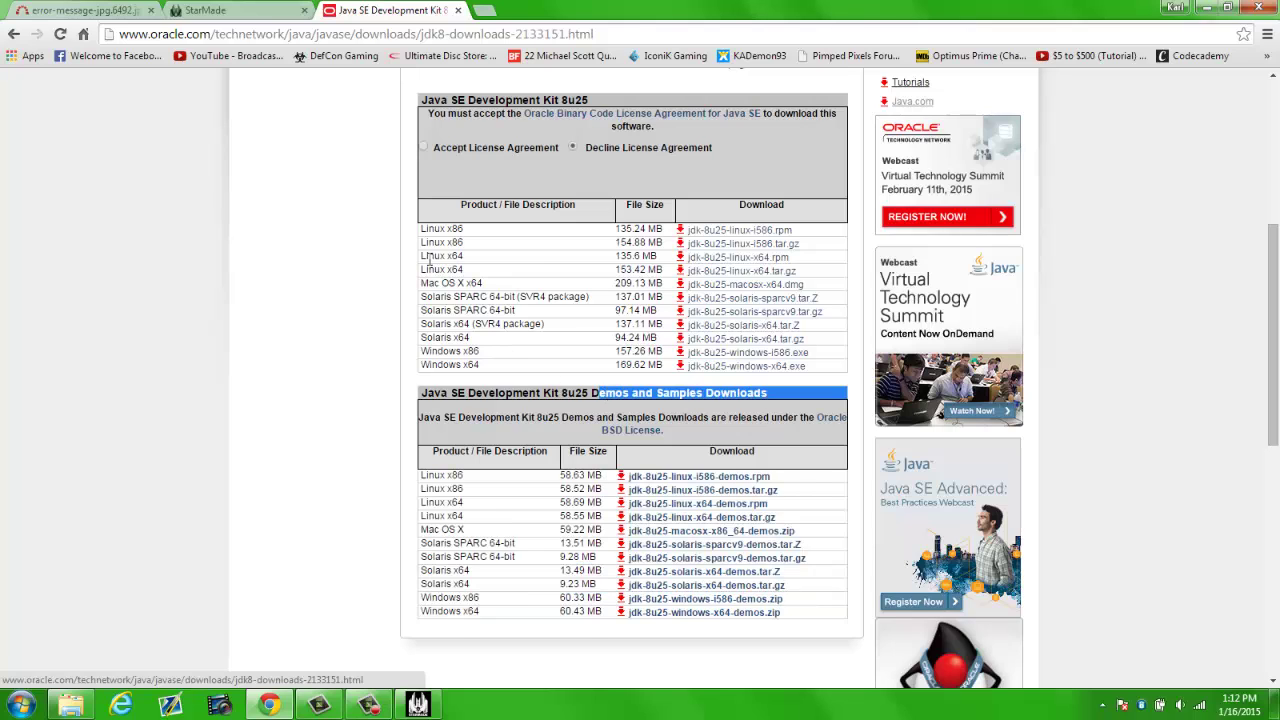
{"action": "left_click", "coordinate": [464, 271]}
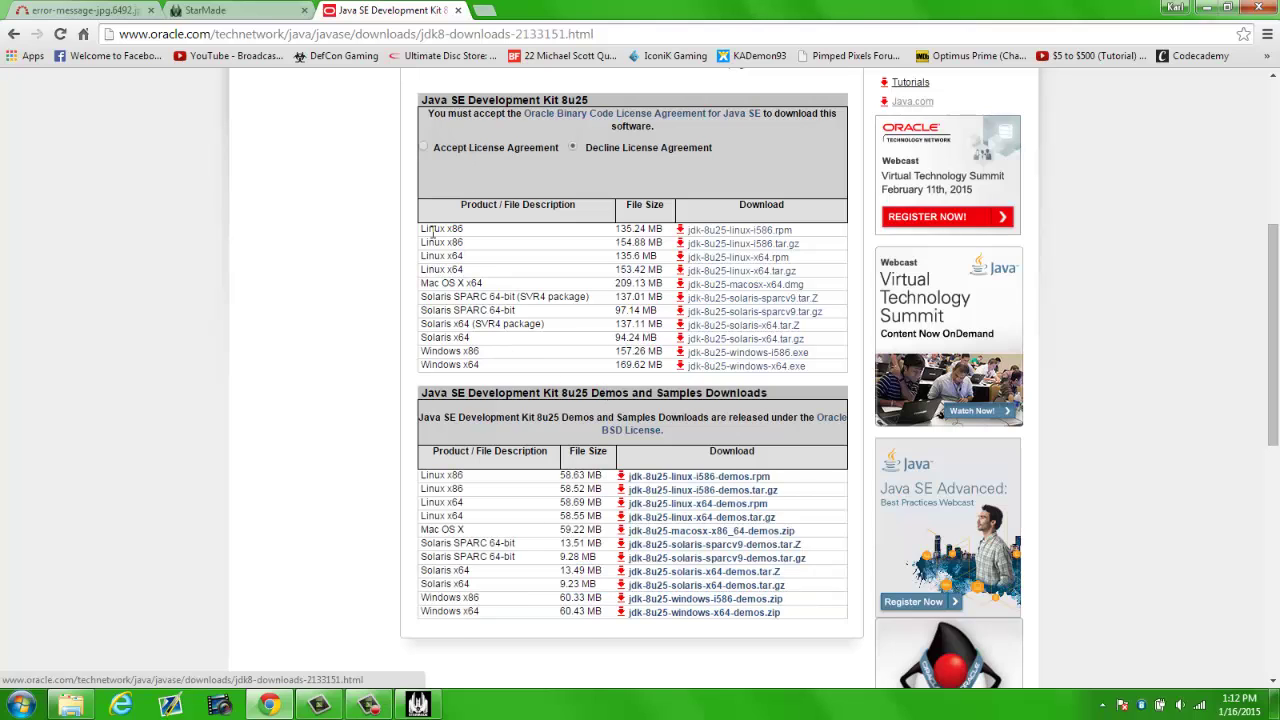
{"action": "left_click_drag", "start_coordinate": [433, 232], "coordinate": [455, 366]}
{"action": "left_click", "coordinate": [459, 276]}
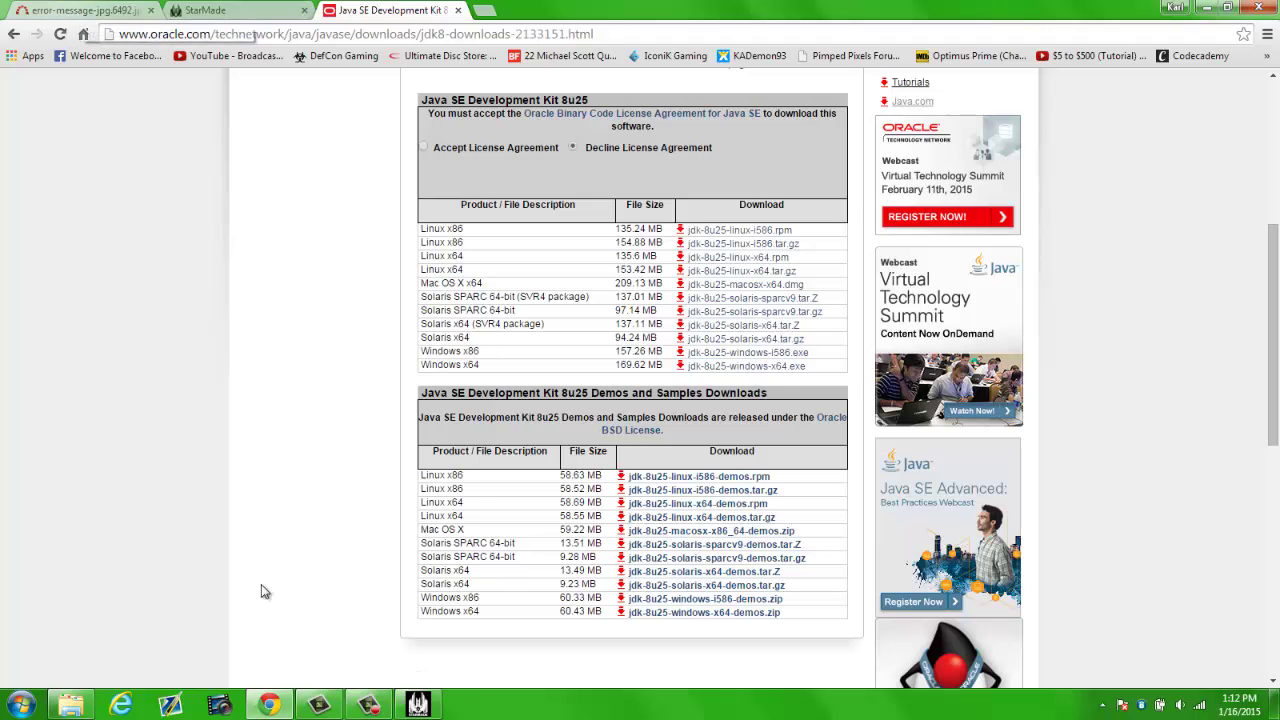
Step: Review the JVM crash error image again, and recheck the Windows and other platform entries on the JDK 8u25 page
{"action": "left_click", "coordinate": [88, 708]}
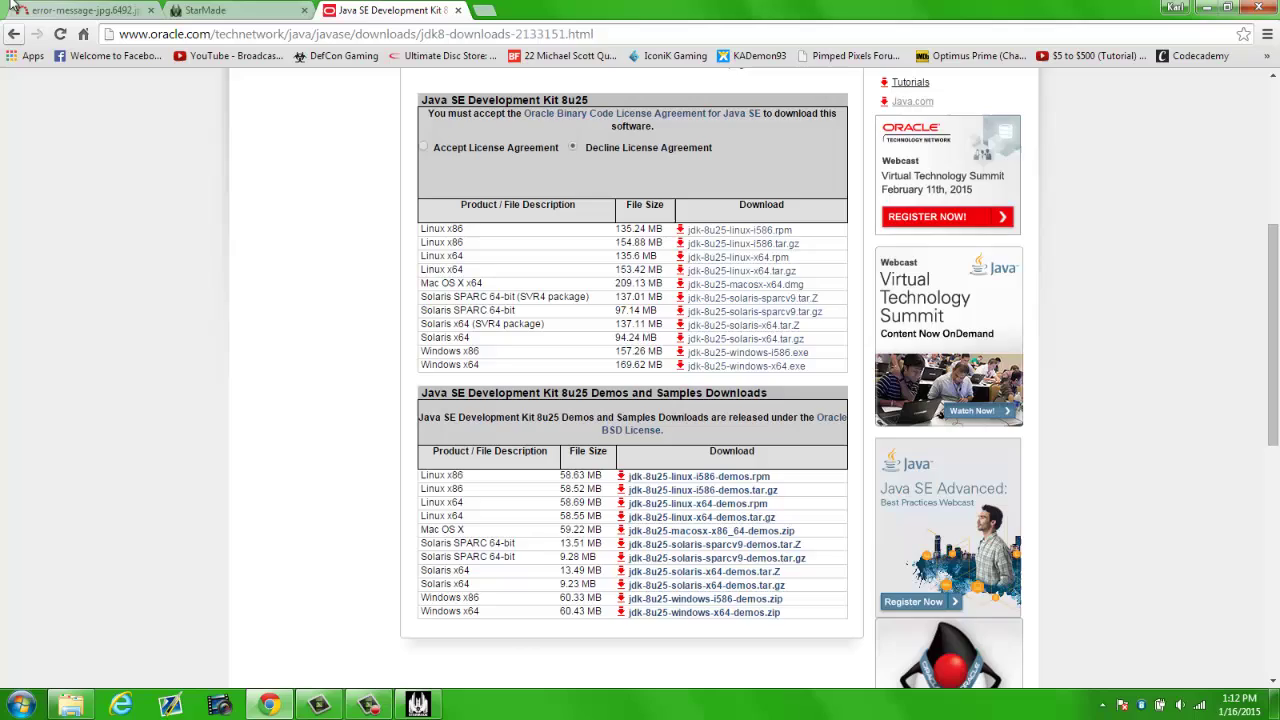
{"action": "left_click", "coordinate": [60, 10]}
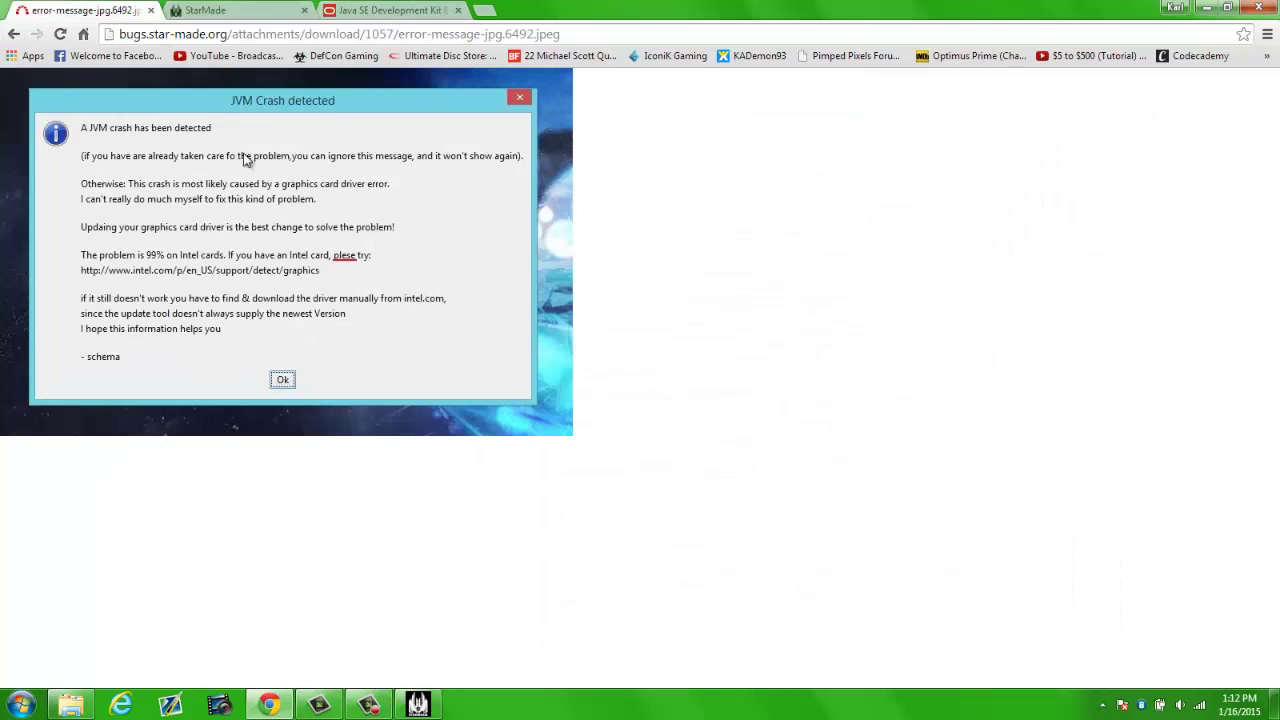
{"action": "left_click", "coordinate": [405, 10]}
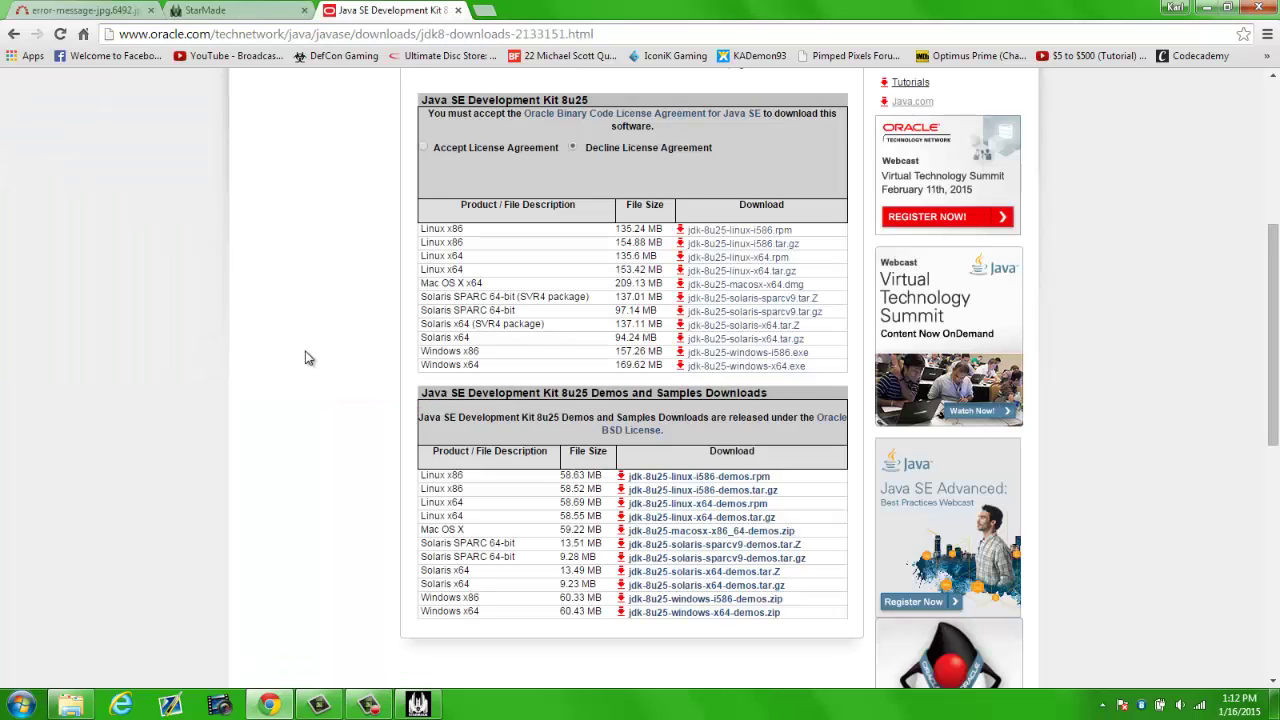
{"action": "left_click_drag", "start_coordinate": [457, 266], "coordinate": [490, 360]}
{"action": "left_click", "coordinate": [455, 310]}
{"action": "left_click", "coordinate": [505, 345]}
Step: Minimize the Explorer window and check the installation status in the StarMade launcher
{"action": "left_click", "coordinate": [292, 708]}
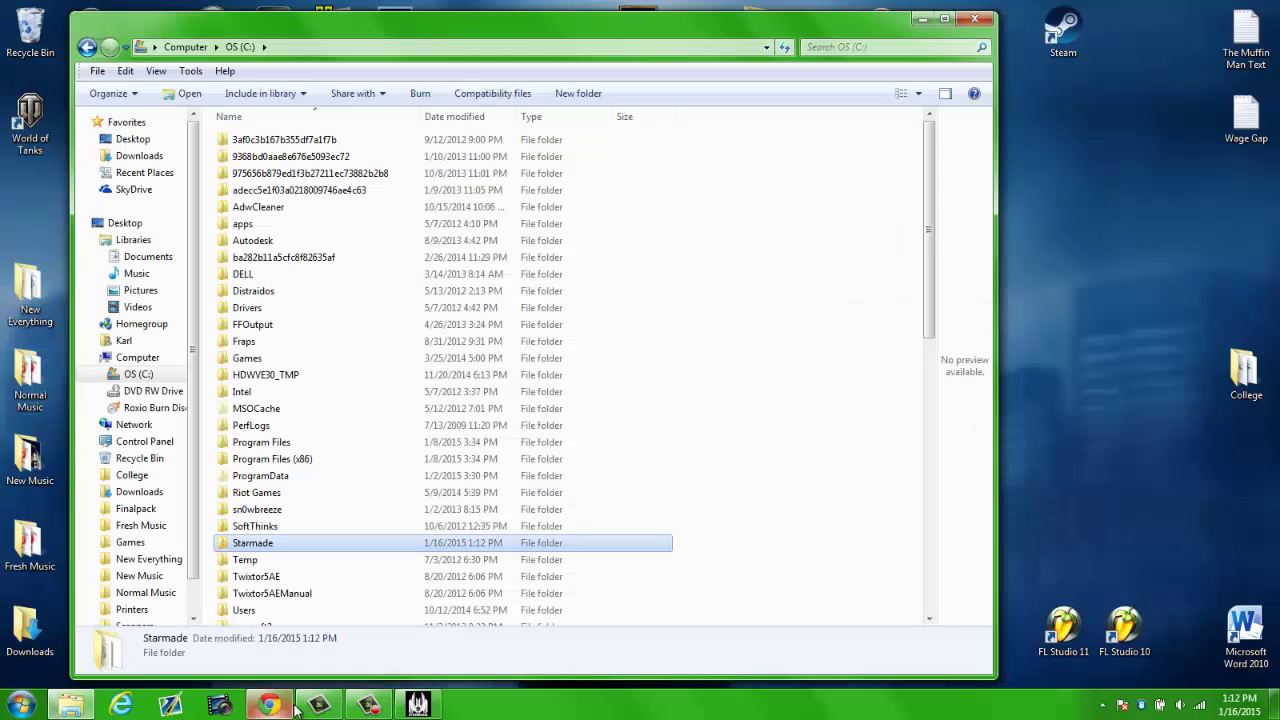
{"action": "left_click", "coordinate": [921, 19]}
{"action": "left_click", "coordinate": [418, 705]}
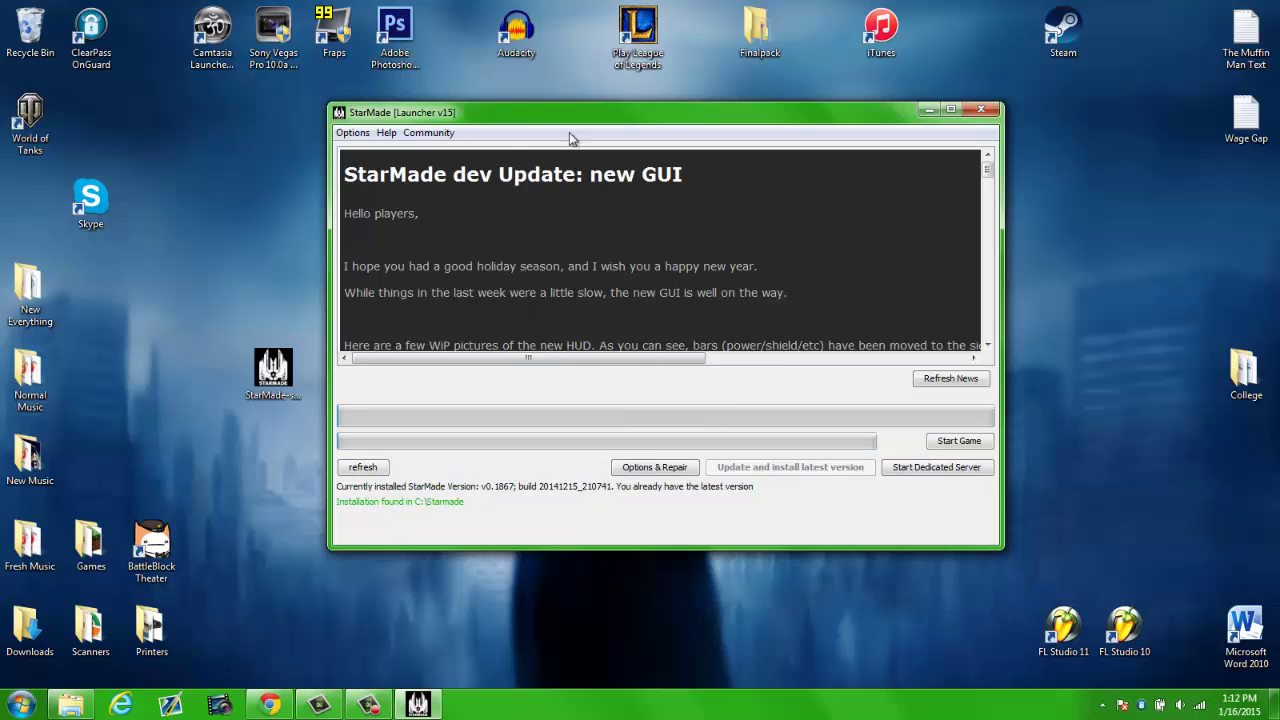
Step: View the contents of the Starmade folder on C:, and move the StarMade-starter icon closer to the Skype shortcut on the desktop
{"action": "left_click", "coordinate": [64, 706]}
{"action": "double_click", "coordinate": [259, 547]}
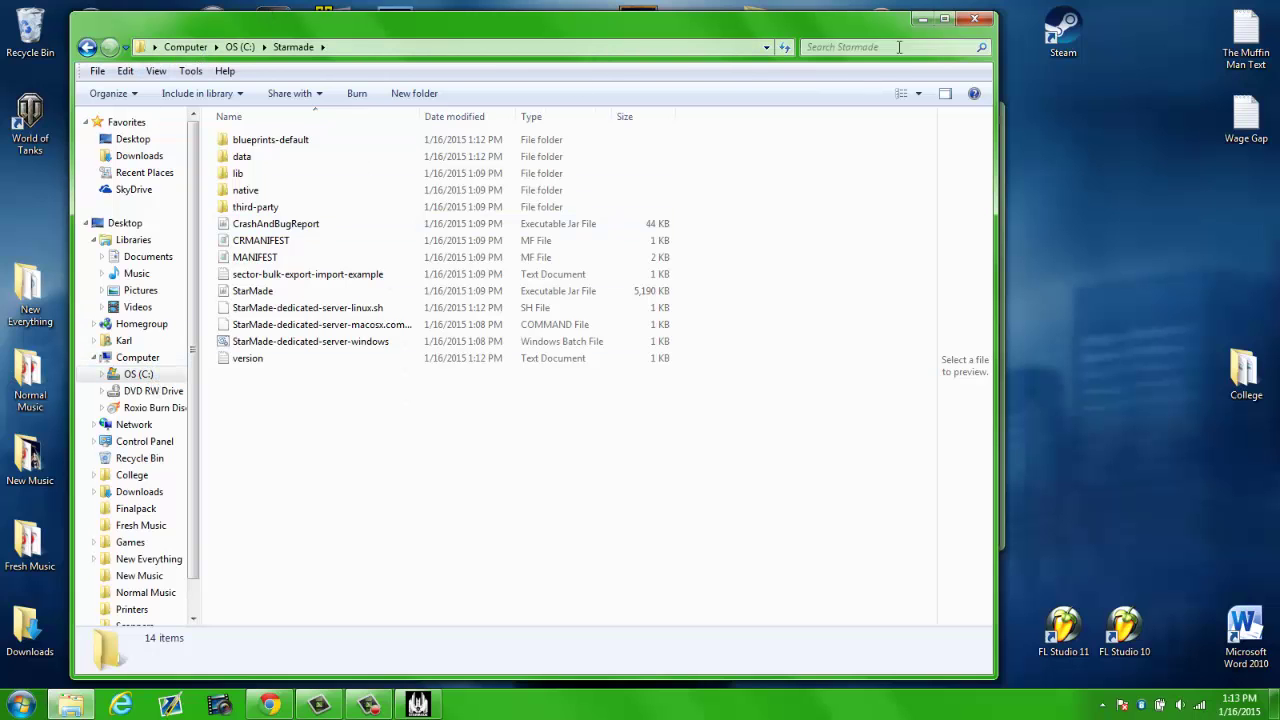
{"action": "left_click", "coordinate": [922, 18]}
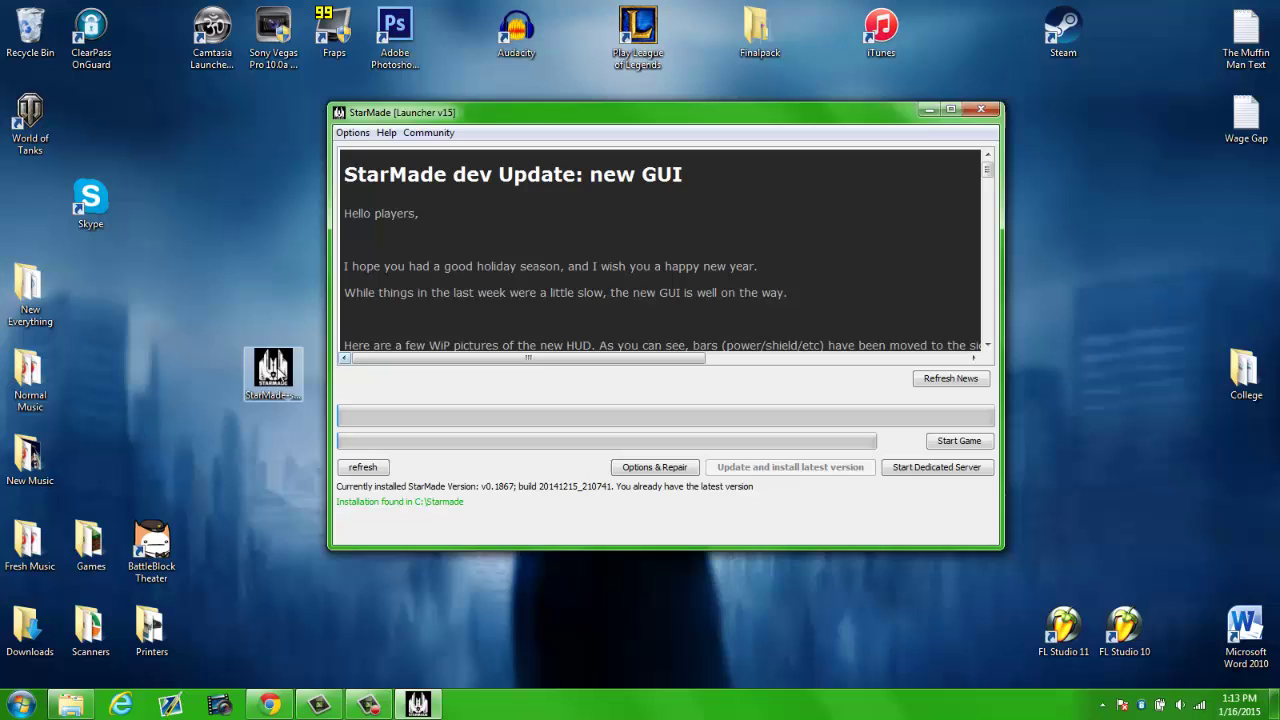
{"action": "left_click_drag", "start_coordinate": [302, 372], "coordinate": [243, 287]}
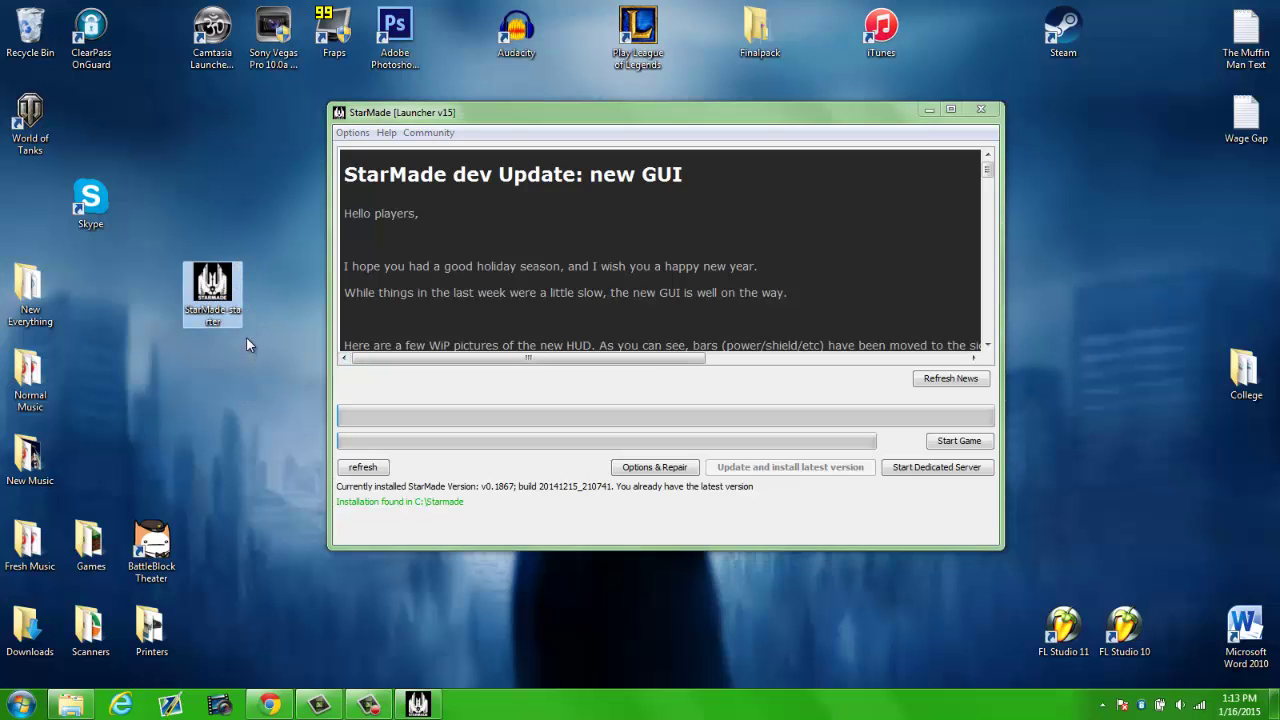
Step: Browse from C: through Program Files (x86) and Steam to view the games folder inside its steam subfolder
{"action": "left_click", "coordinate": [71, 705]}
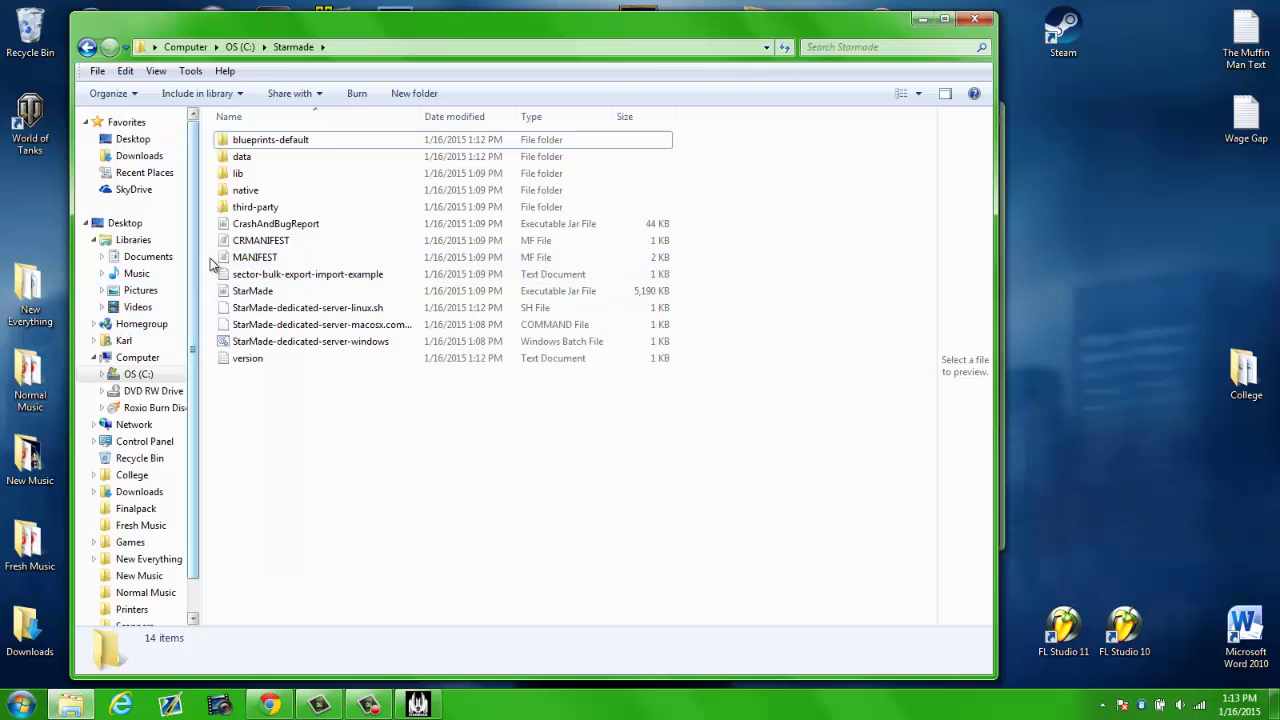
{"action": "left_click", "coordinate": [240, 46]}
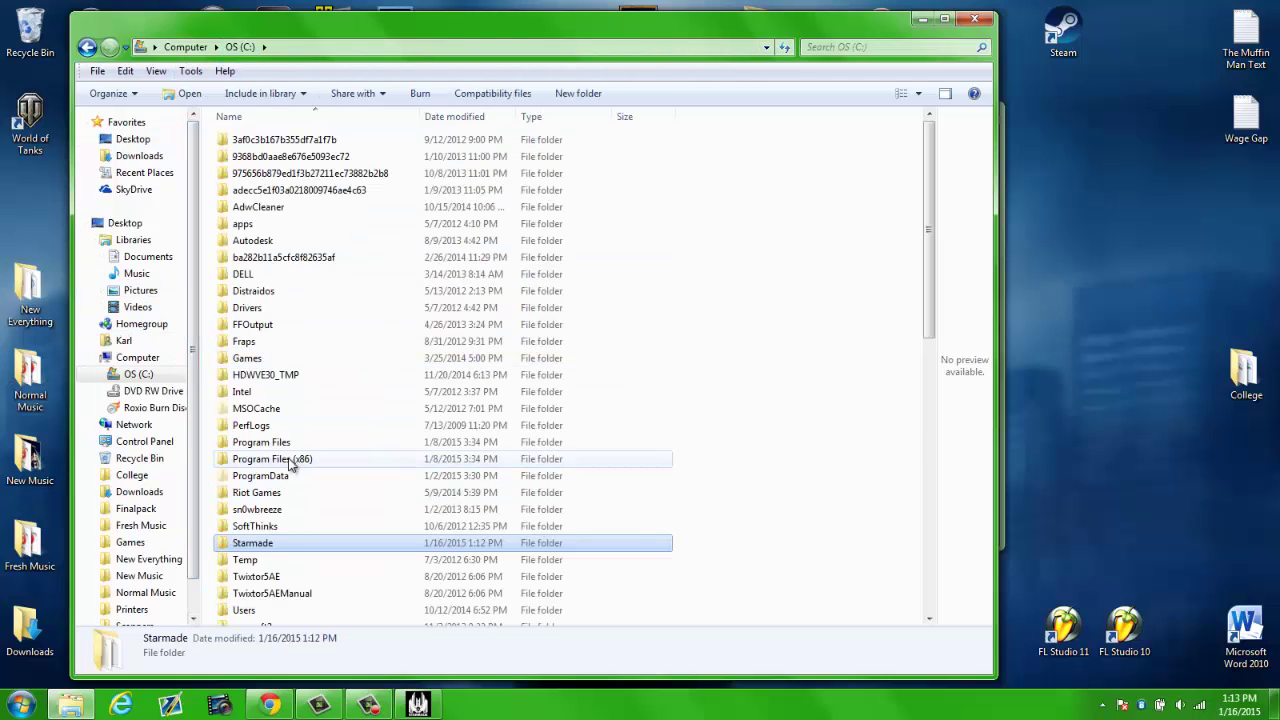
{"action": "double_click", "coordinate": [272, 458]}
{"action": "scroll", "coordinate": [290, 462], "scroll_direction": "down", "scroll_amount": 6}
{"action": "scroll", "coordinate": [290, 462], "scroll_direction": "down", "scroll_amount": 14}
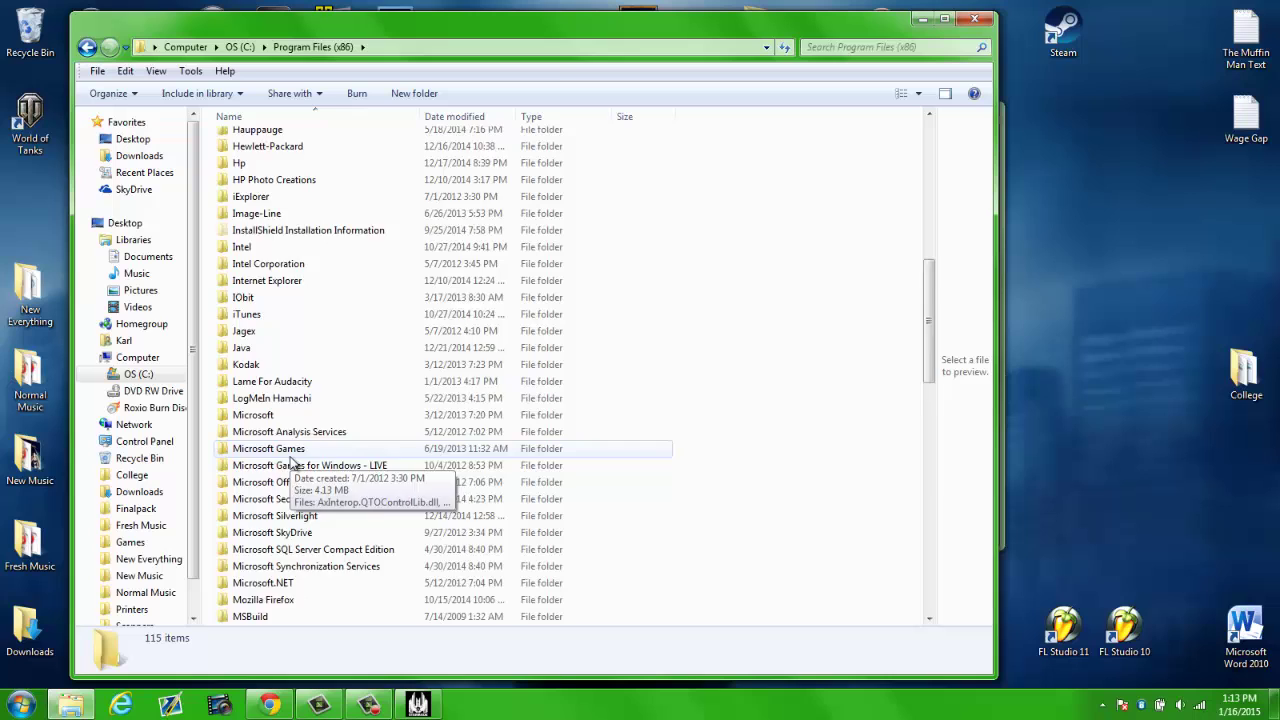
{"action": "double_click", "coordinate": [258, 536]}
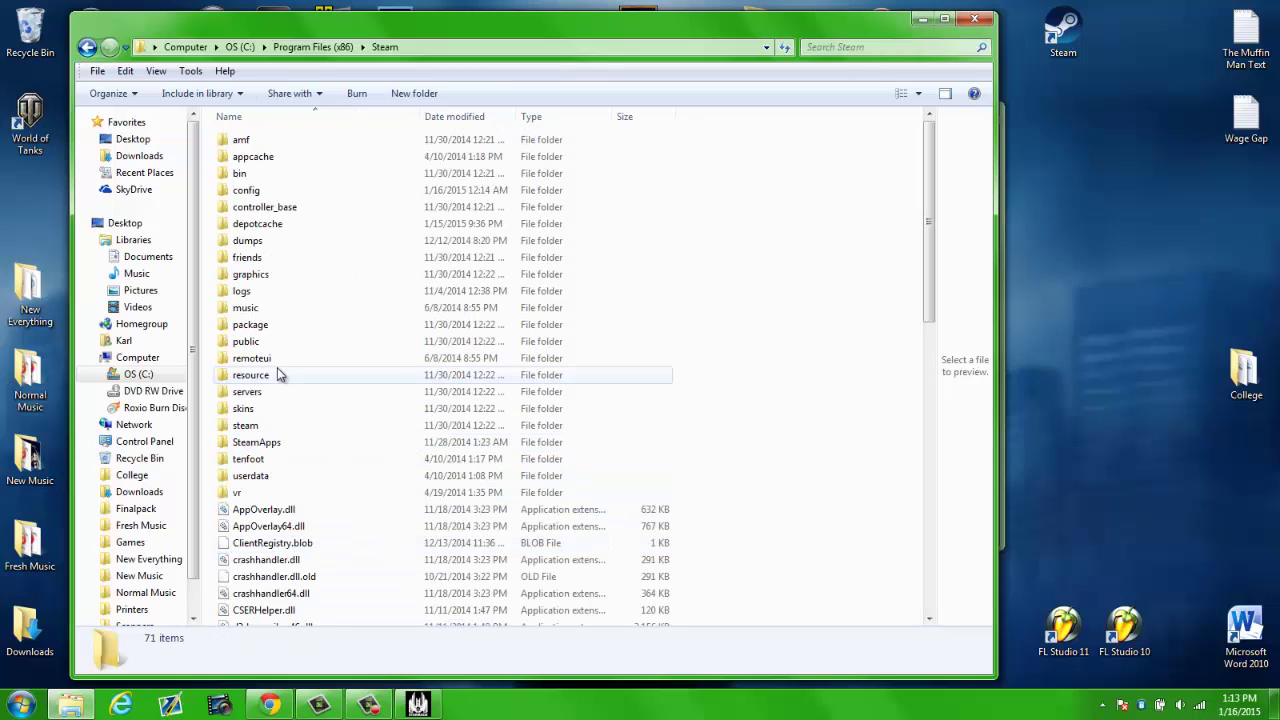
{"action": "double_click", "coordinate": [248, 424]}
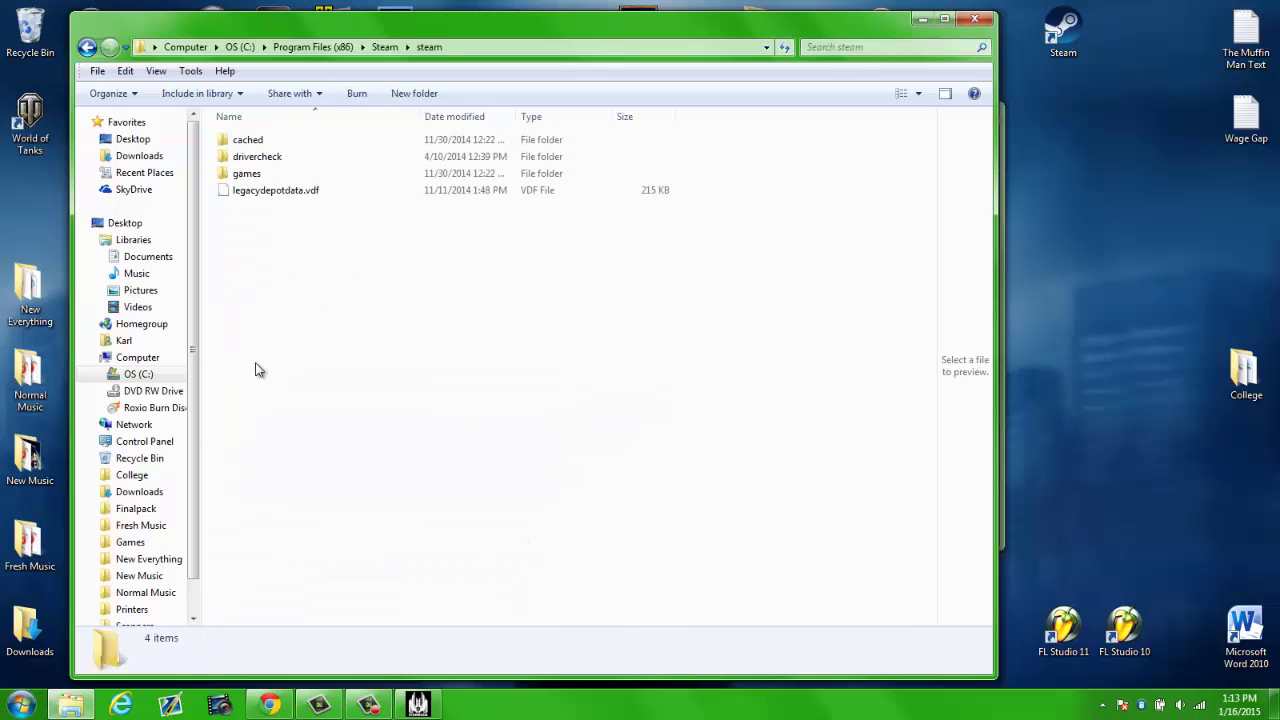
{"action": "double_click", "coordinate": [263, 176]}
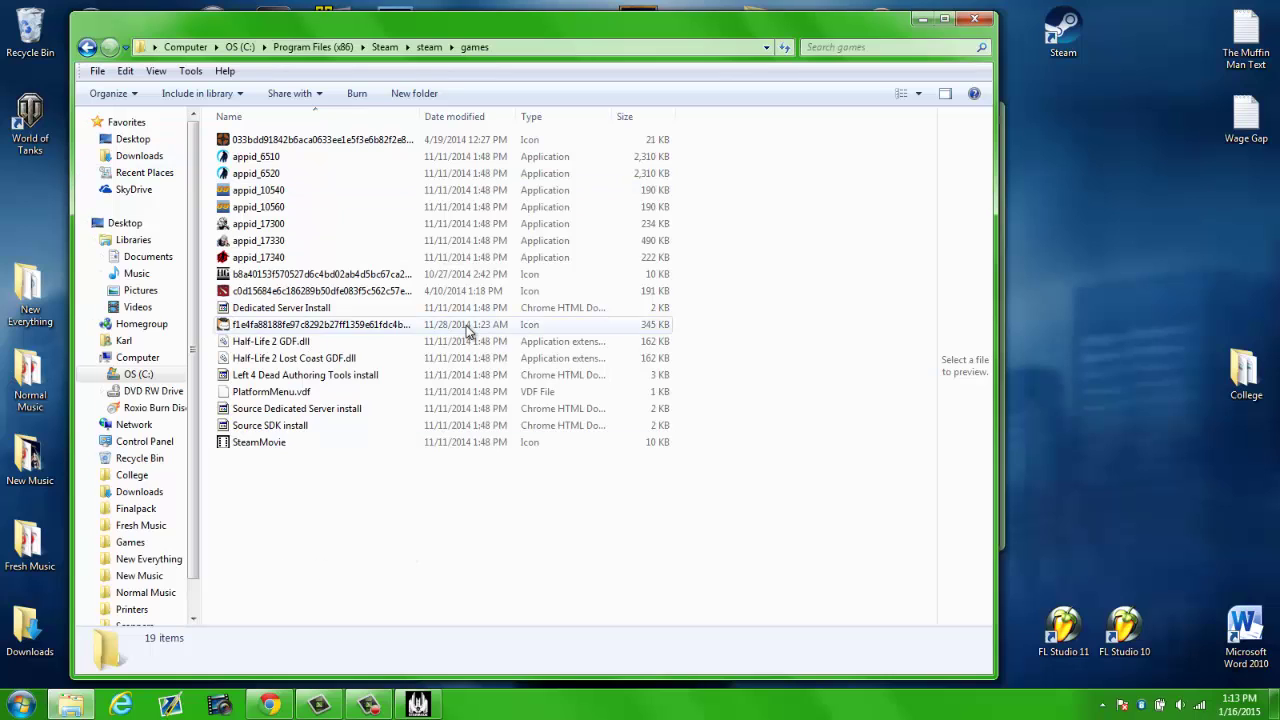
Step: Go back to the C: drive and reopen the Starmade folder
{"action": "left_click", "coordinate": [87, 47]}
{"action": "left_click", "coordinate": [87, 47]}
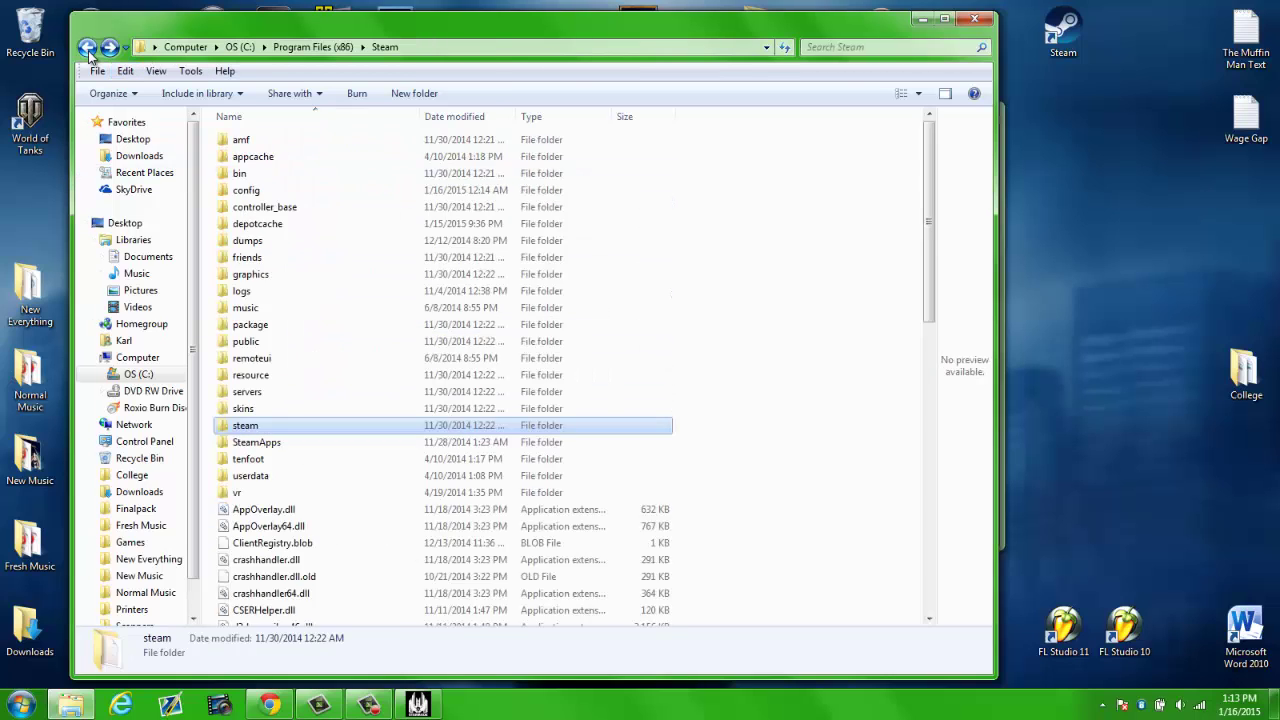
{"action": "left_click", "coordinate": [87, 47]}
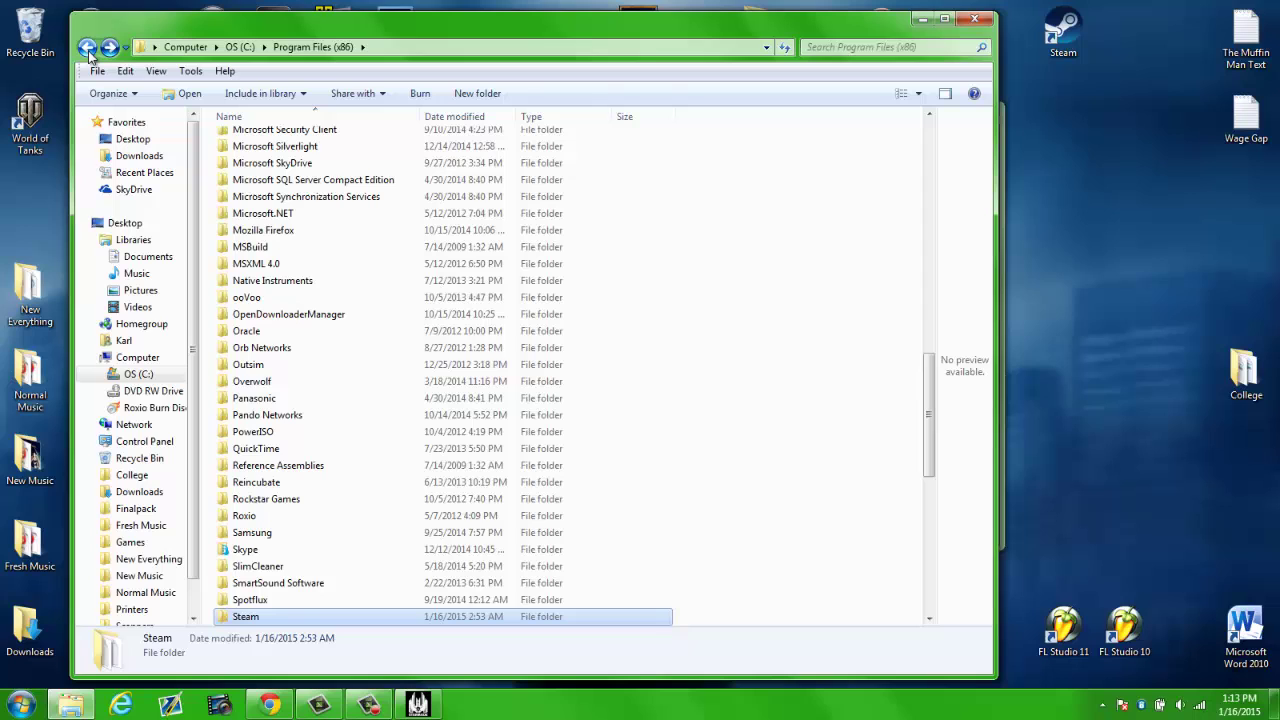
{"action": "left_click", "coordinate": [88, 50]}
{"action": "scroll", "coordinate": [255, 510], "scroll_direction": "down", "scroll_amount": 5}
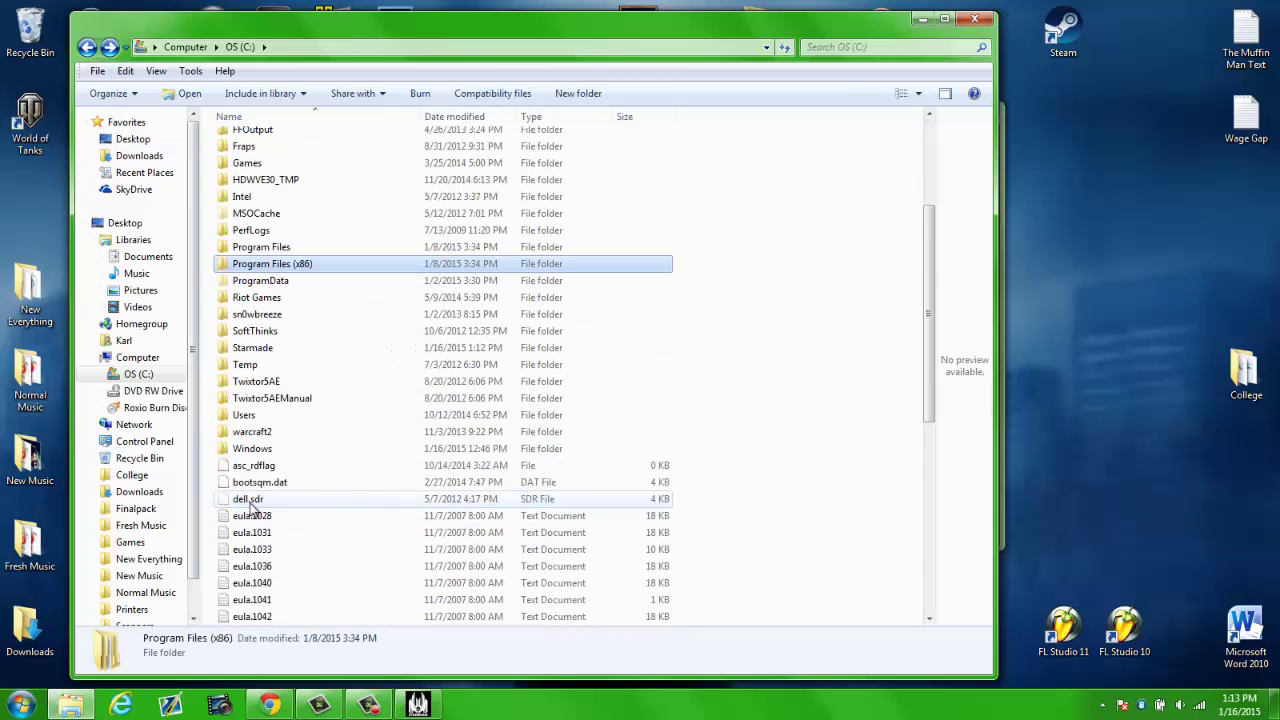
{"action": "double_click", "coordinate": [271, 349]}
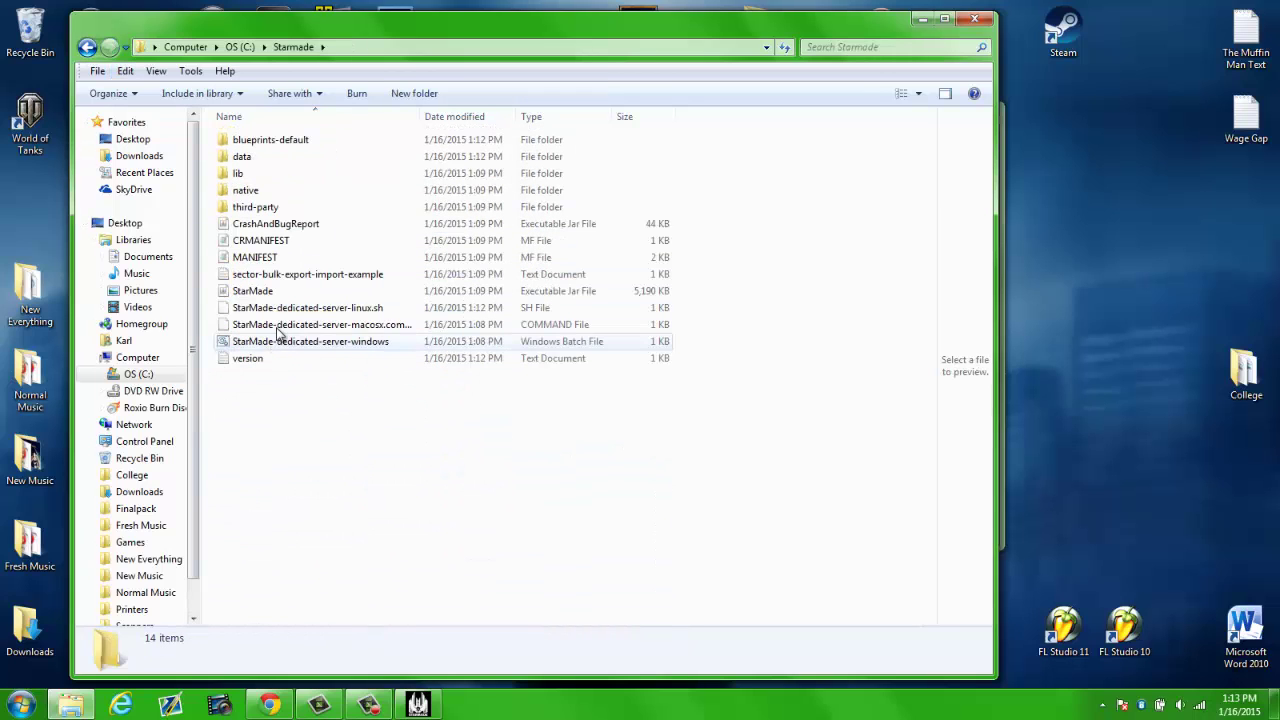
{"action": "right_click", "coordinate": [353, 437]}
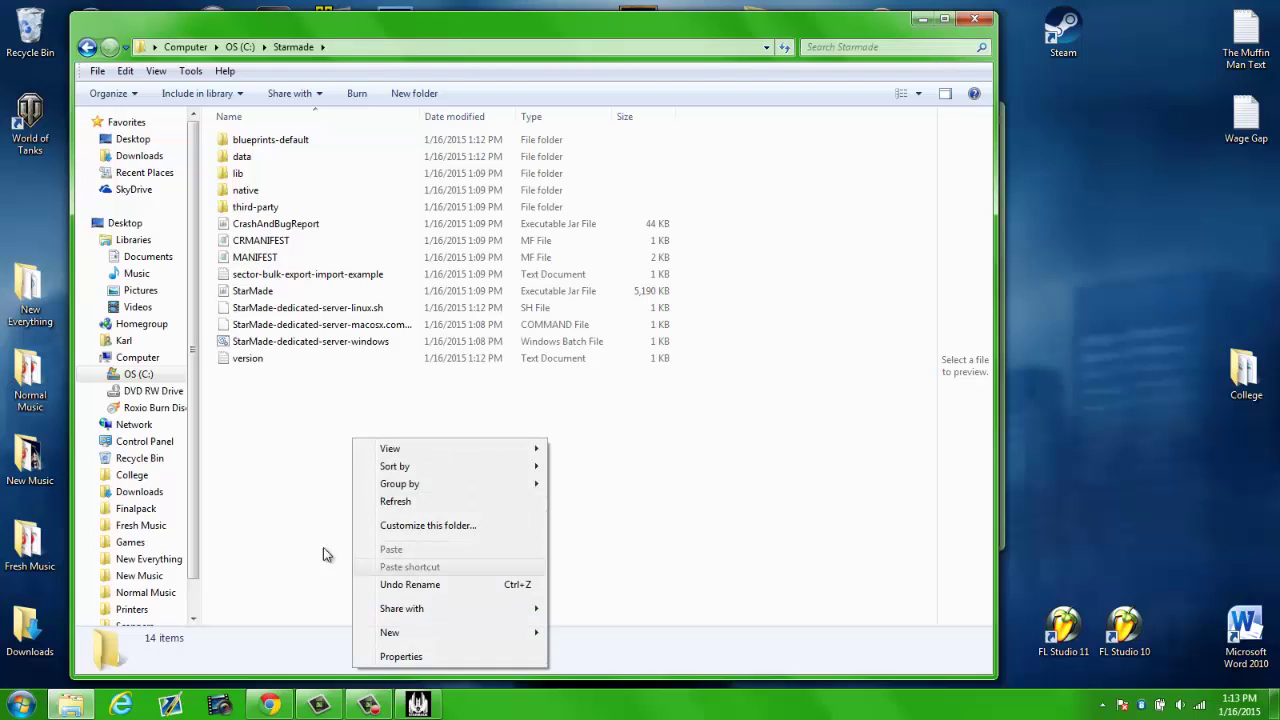
{"action": "left_click", "coordinate": [283, 436]}
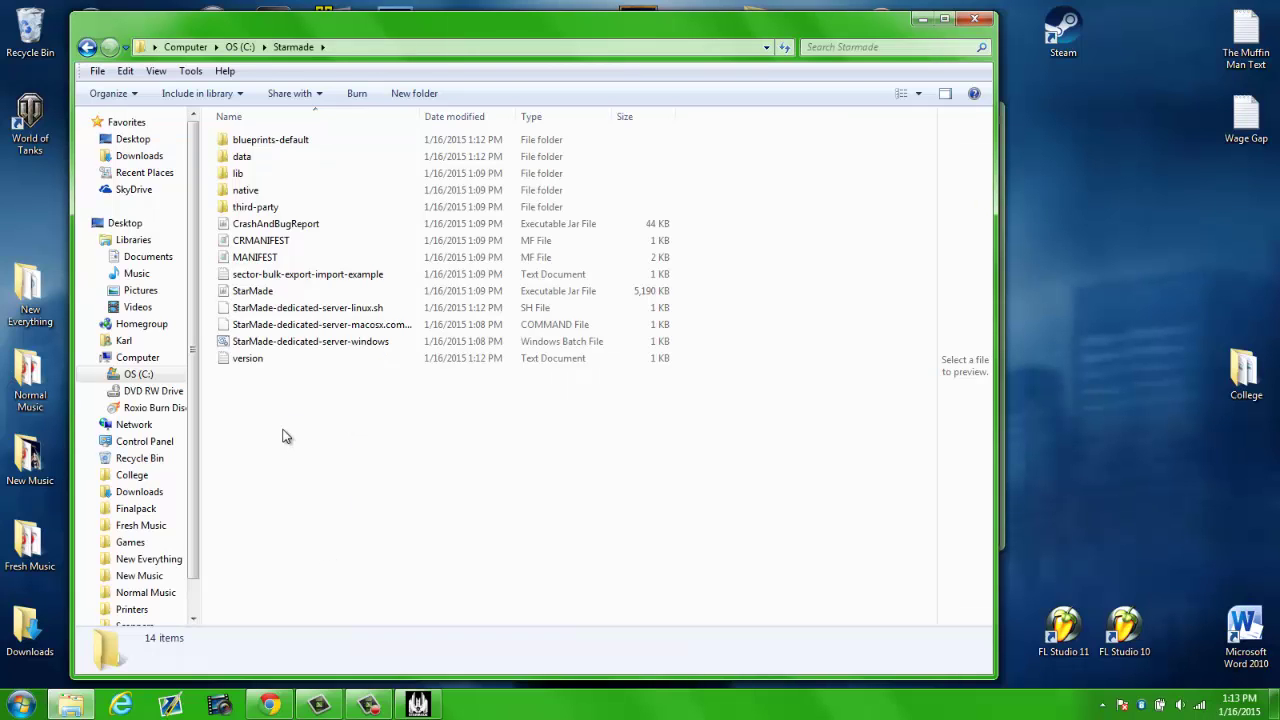
Step: Reposition the Explorer window to uncover the desktop icons, and try to move StarMade-starter into the Starmade folder
{"action": "left_click_drag", "start_coordinate": [356, 29], "coordinate": [598, 31]}
{"action": "left_click_drag", "start_coordinate": [223, 262], "coordinate": [543, 437]}
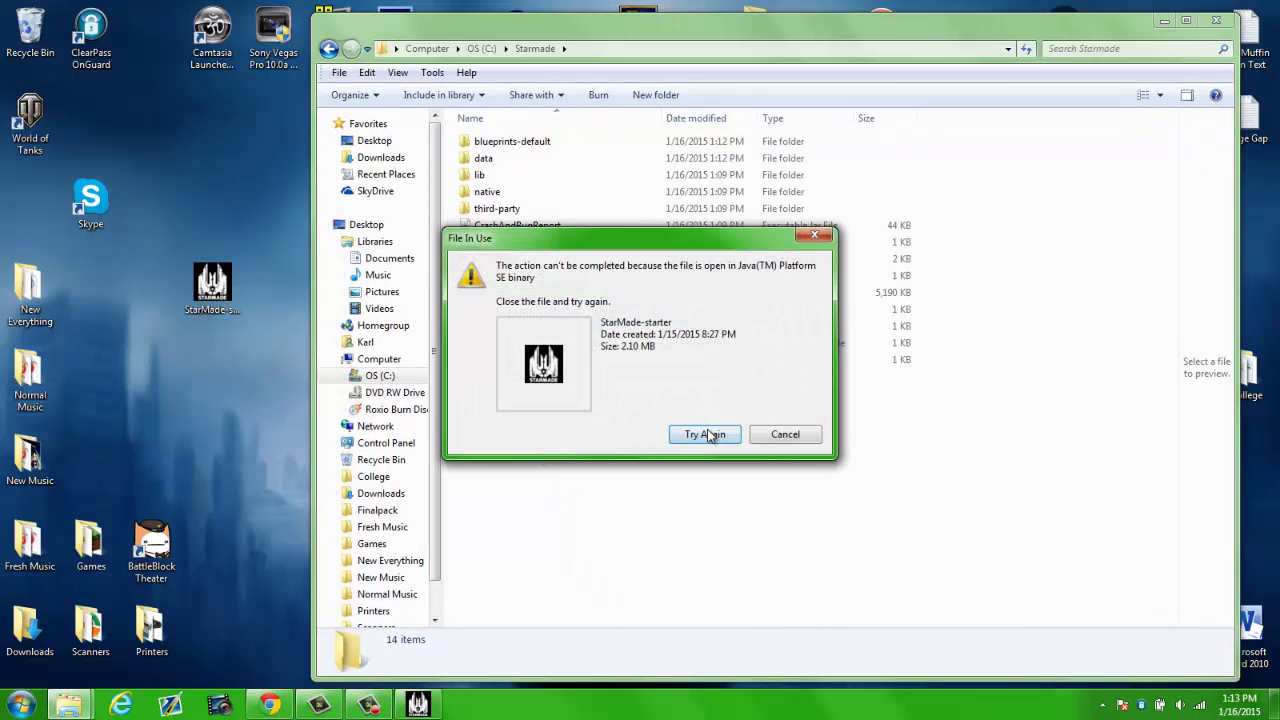
{"action": "left_click", "coordinate": [785, 434]}
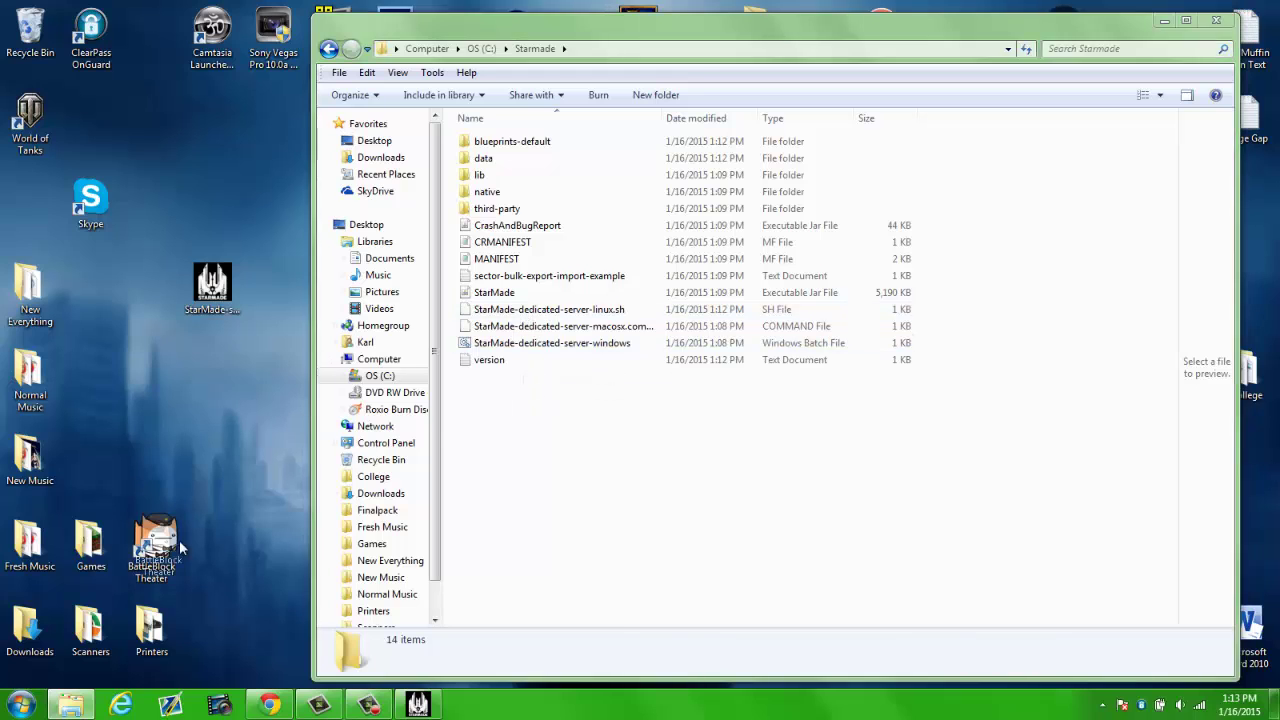
Step: Move the BattleBlock Theater desktop shortcut into the Starmade folder and rename it Starmade before returning to the C: drive
{"action": "left_click_drag", "start_coordinate": [171, 543], "coordinate": [578, 430]}
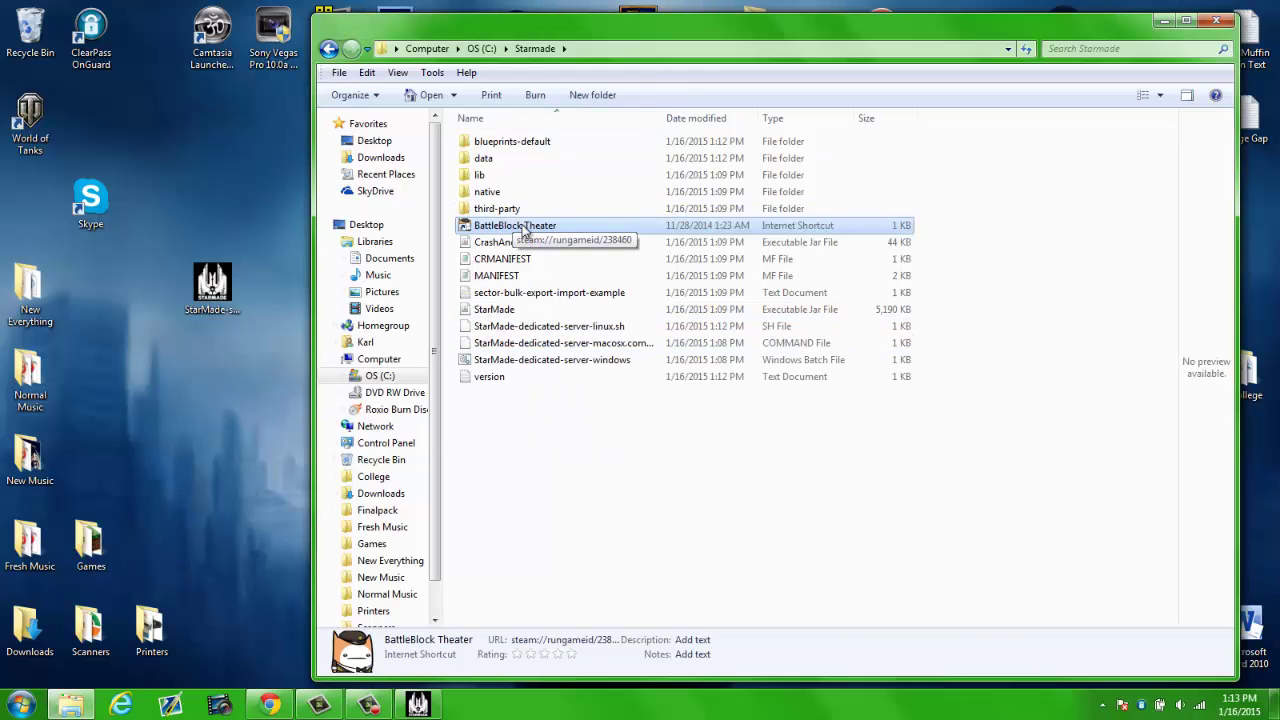
{"action": "key", "text": "F2"}
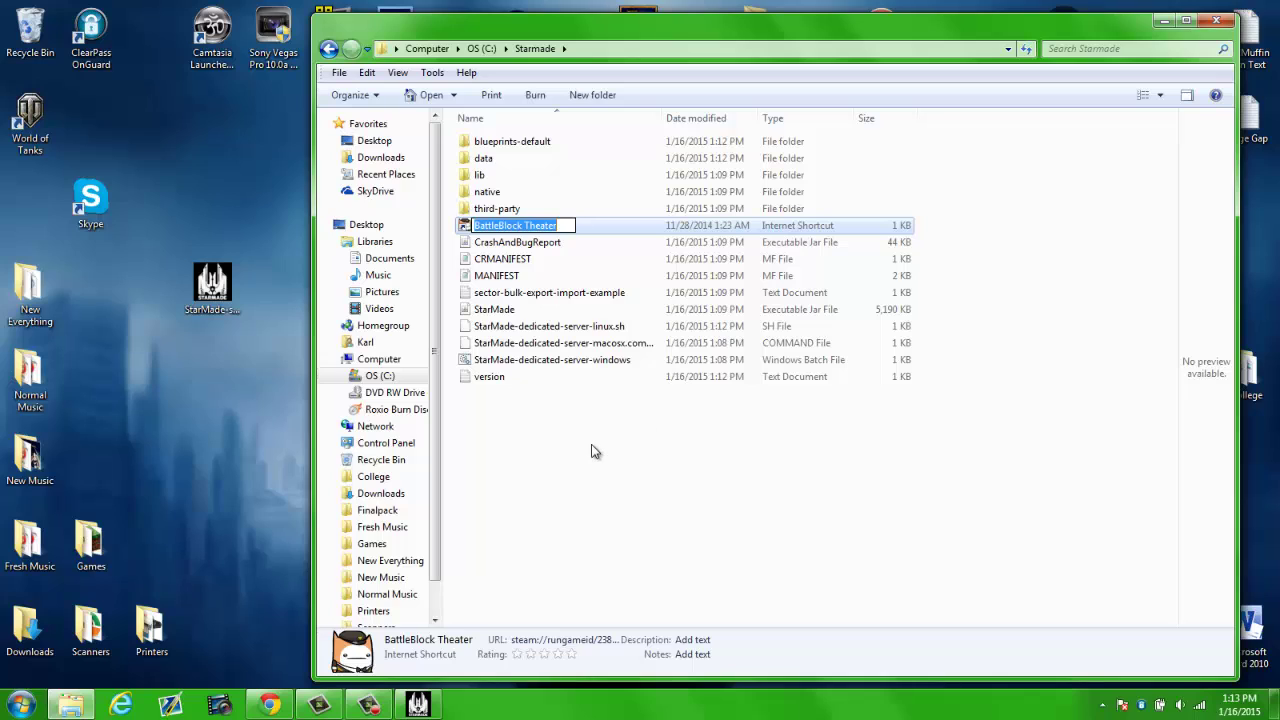
{"action": "type", "text": "Starmda"}
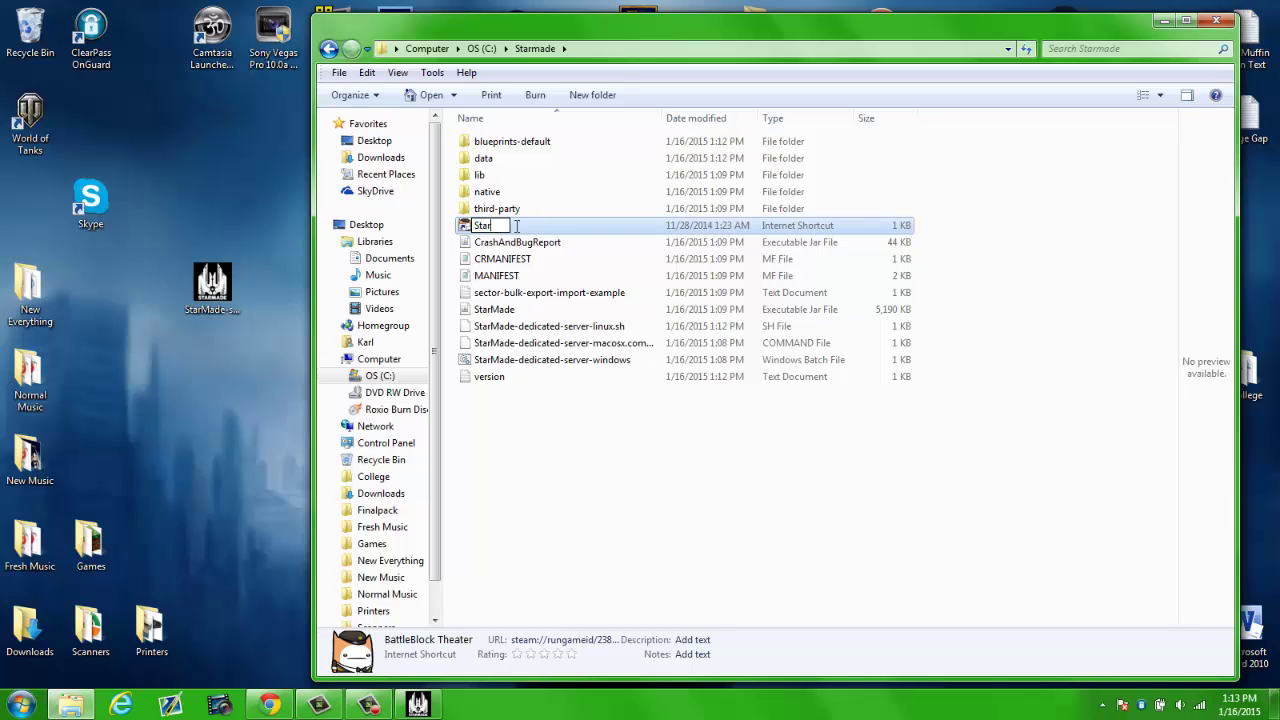
{"action": "key", "text": "BackSpace"}
{"action": "key", "text": "BackSpace"}
{"action": "type", "text": "ade"}
{"action": "key", "text": "Return"}
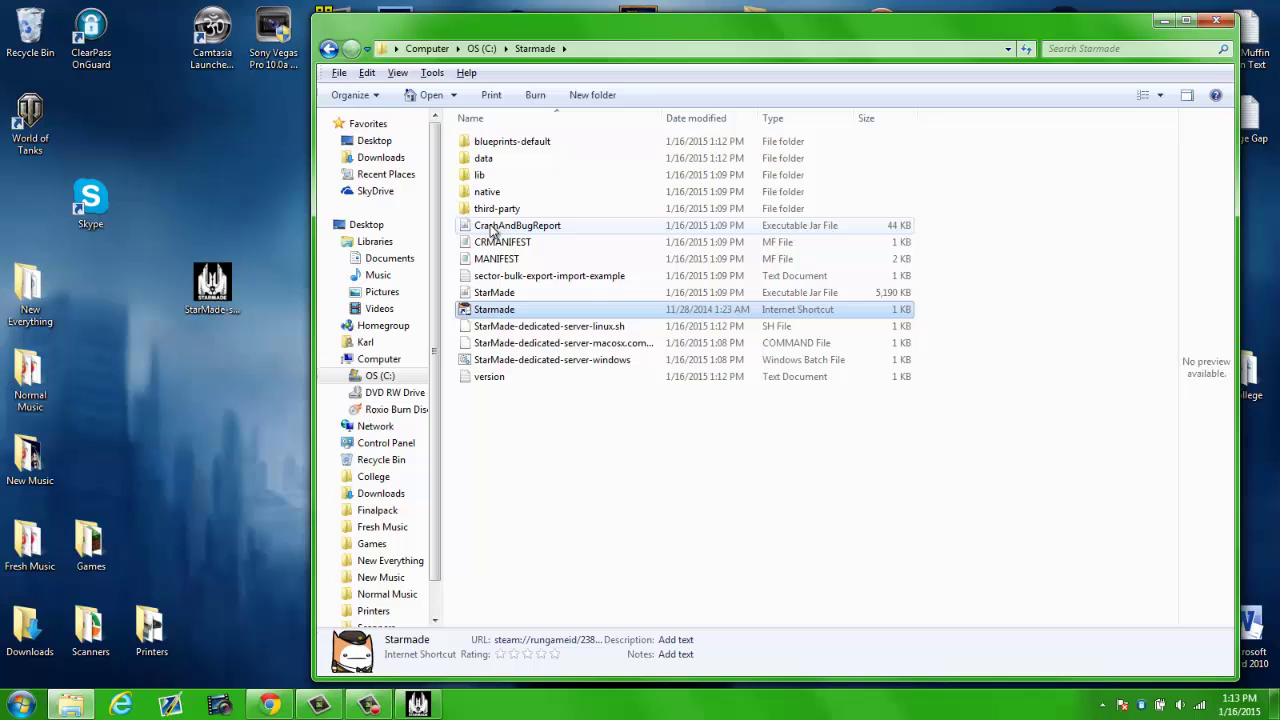
{"action": "left_click", "coordinate": [481, 48]}
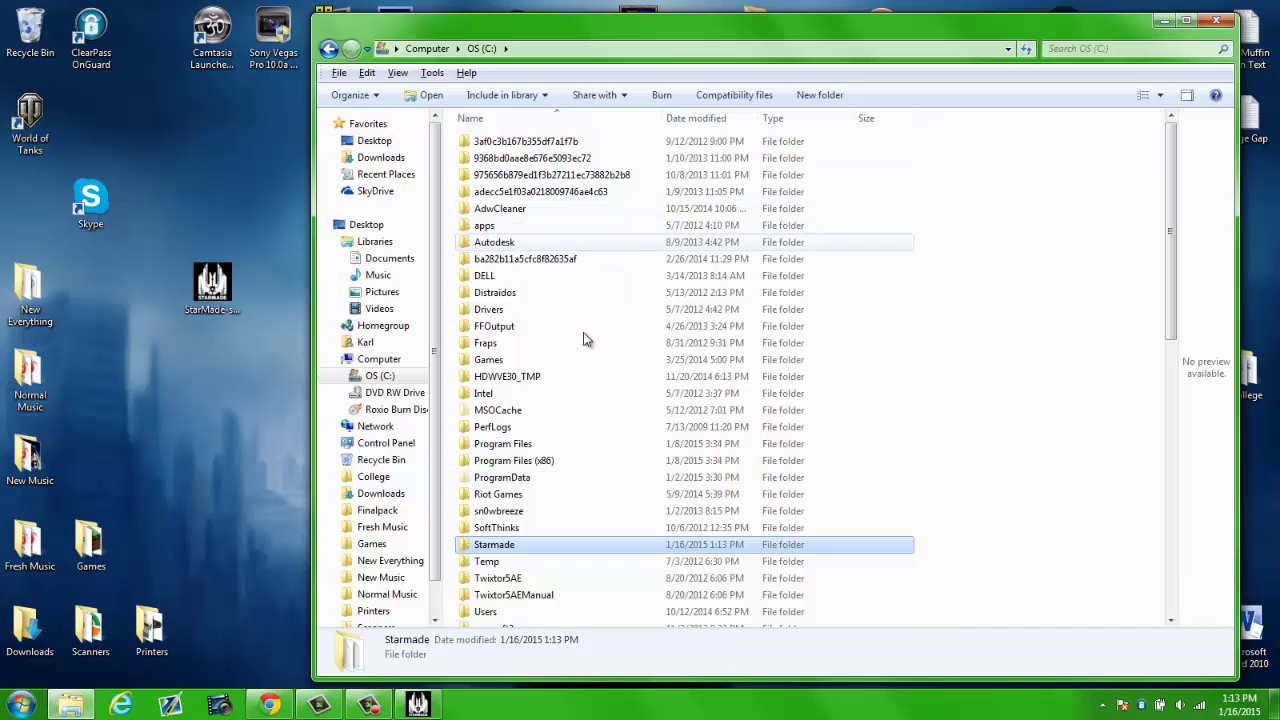
Step: Open the Starmade folder on the C: drive and examine its contents, including the context options of the Starmade shortcut
{"action": "left_click", "coordinate": [496, 549]}
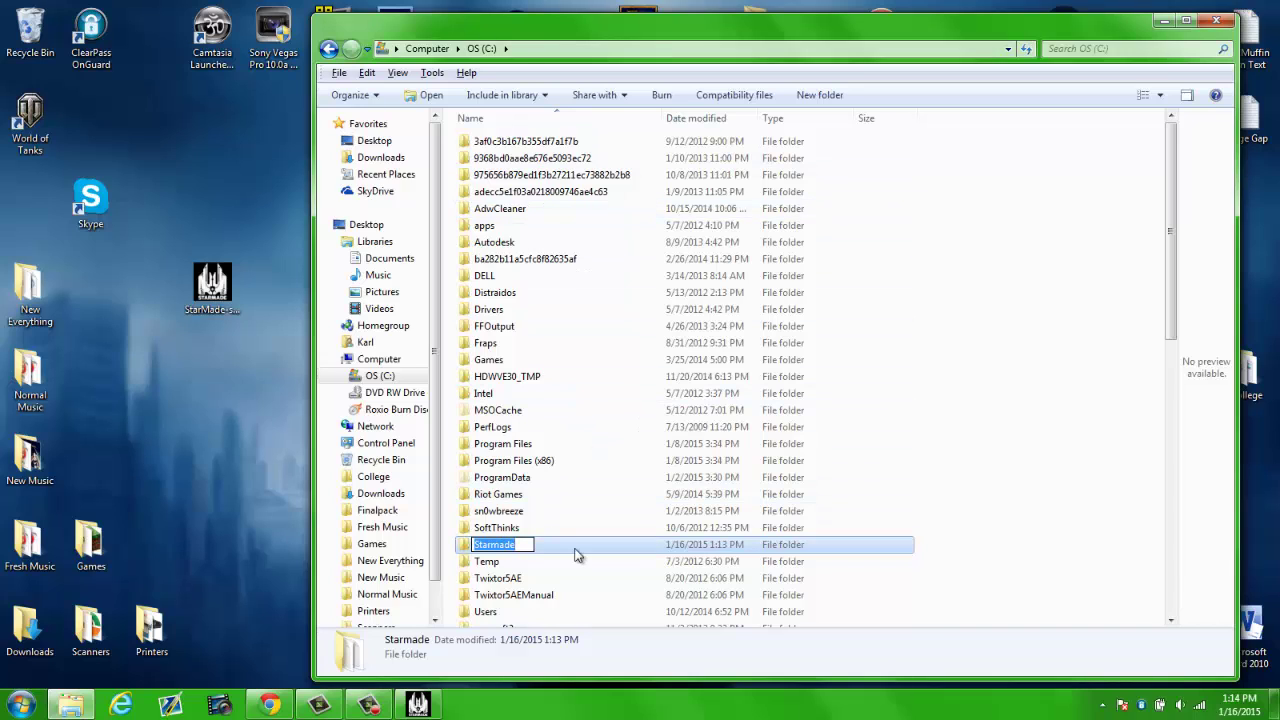
{"action": "double_click", "coordinate": [575, 549]}
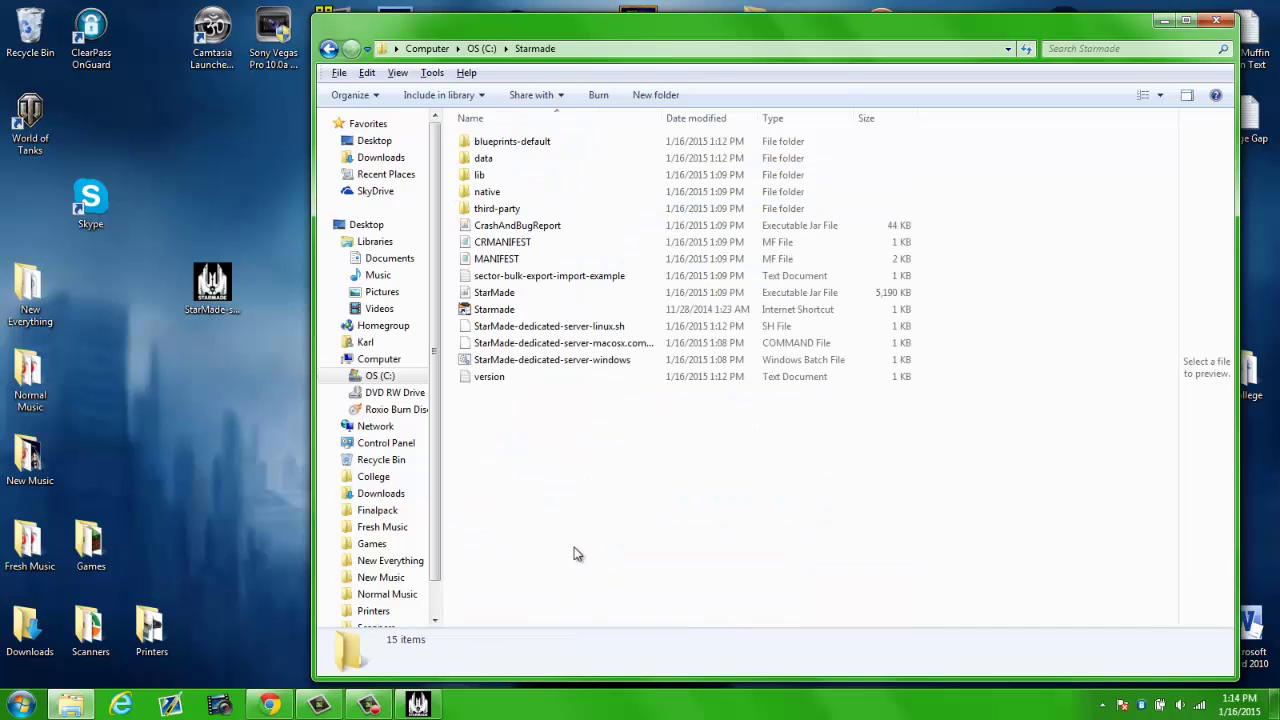
{"action": "right_click", "coordinate": [514, 309]}
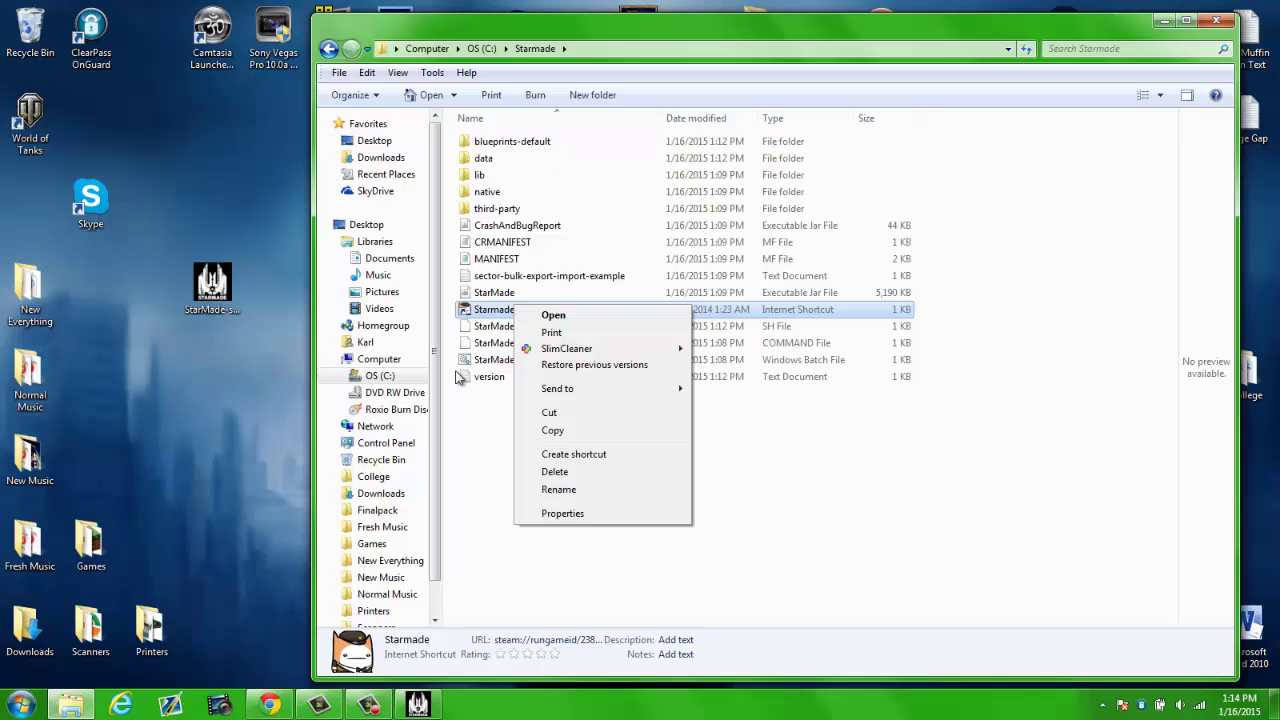
{"action": "left_click", "coordinate": [489, 451]}
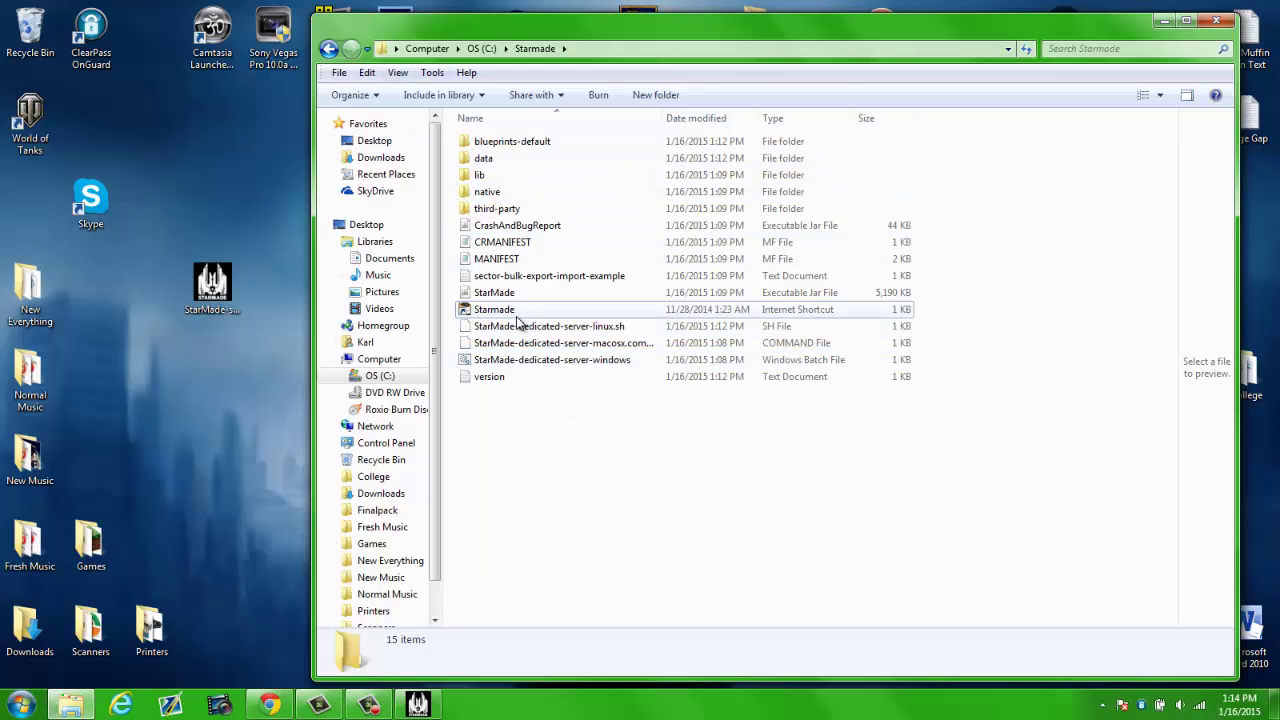
{"action": "left_click_drag", "start_coordinate": [580, 566], "coordinate": [585, 145]}
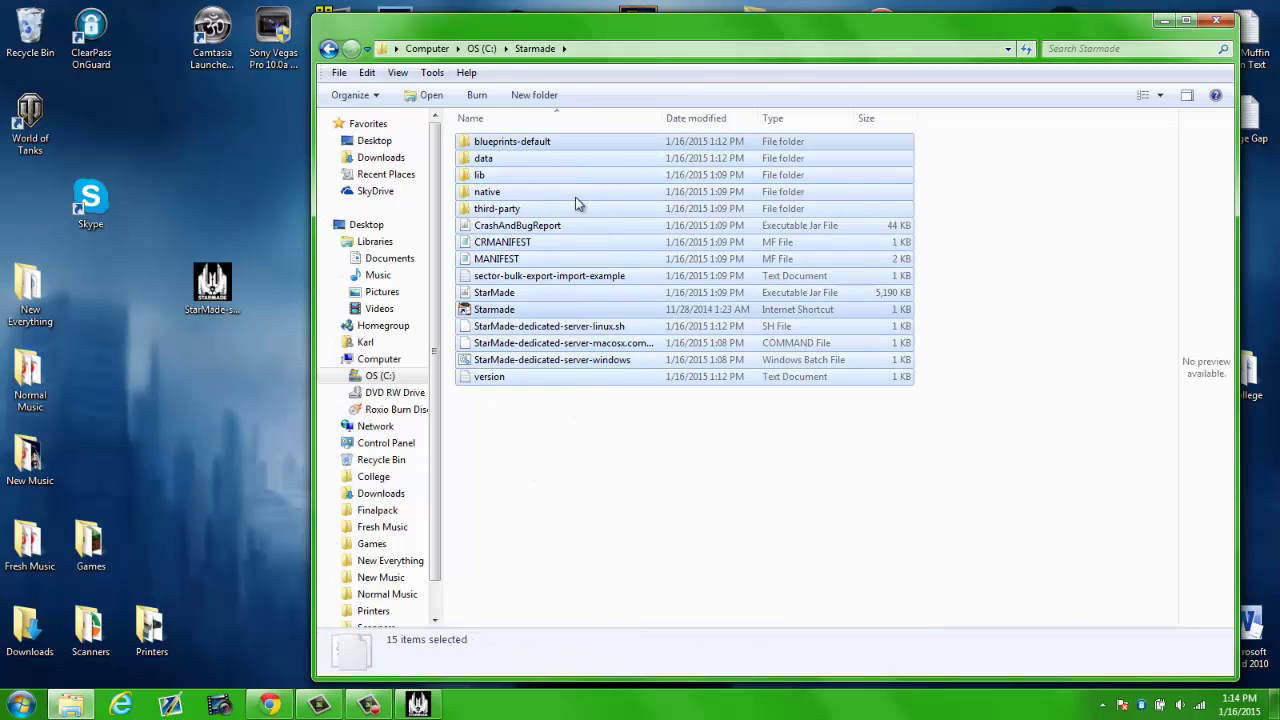
{"action": "left_click", "coordinate": [577, 473]}
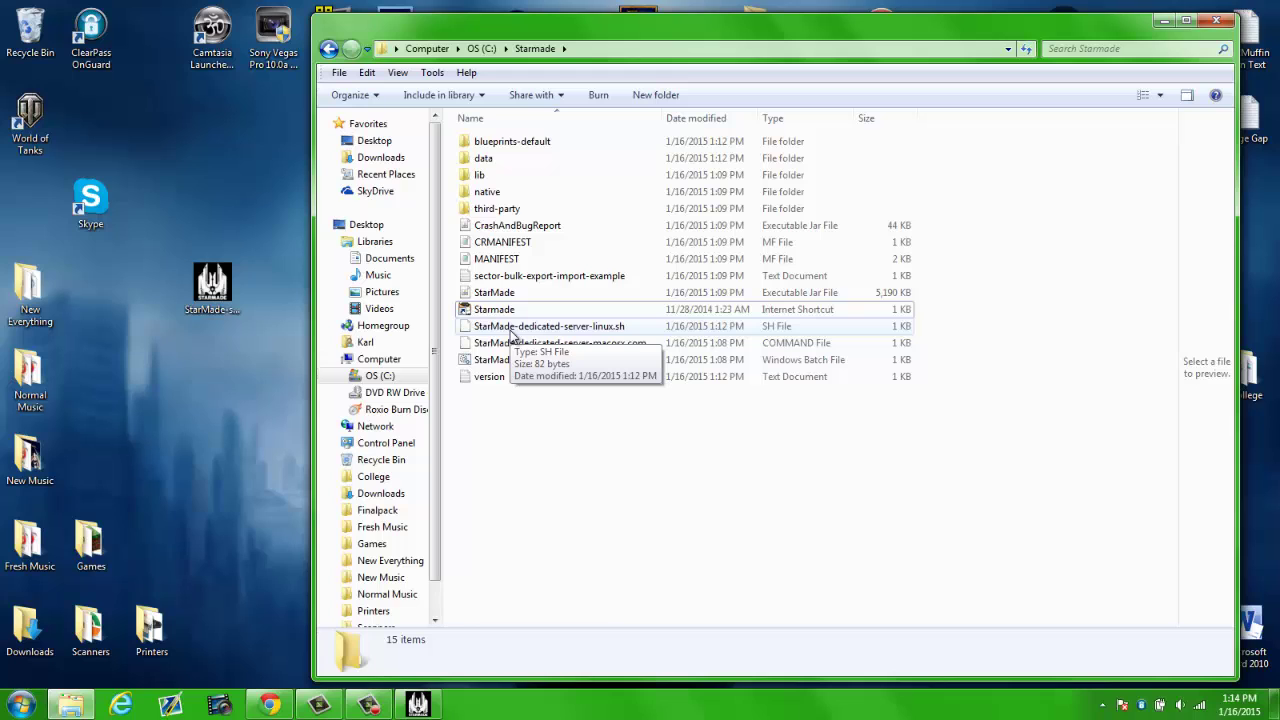
Step: Return to the C: drive and check the contents of its Games folder
{"action": "key", "text": "BackSpace"}
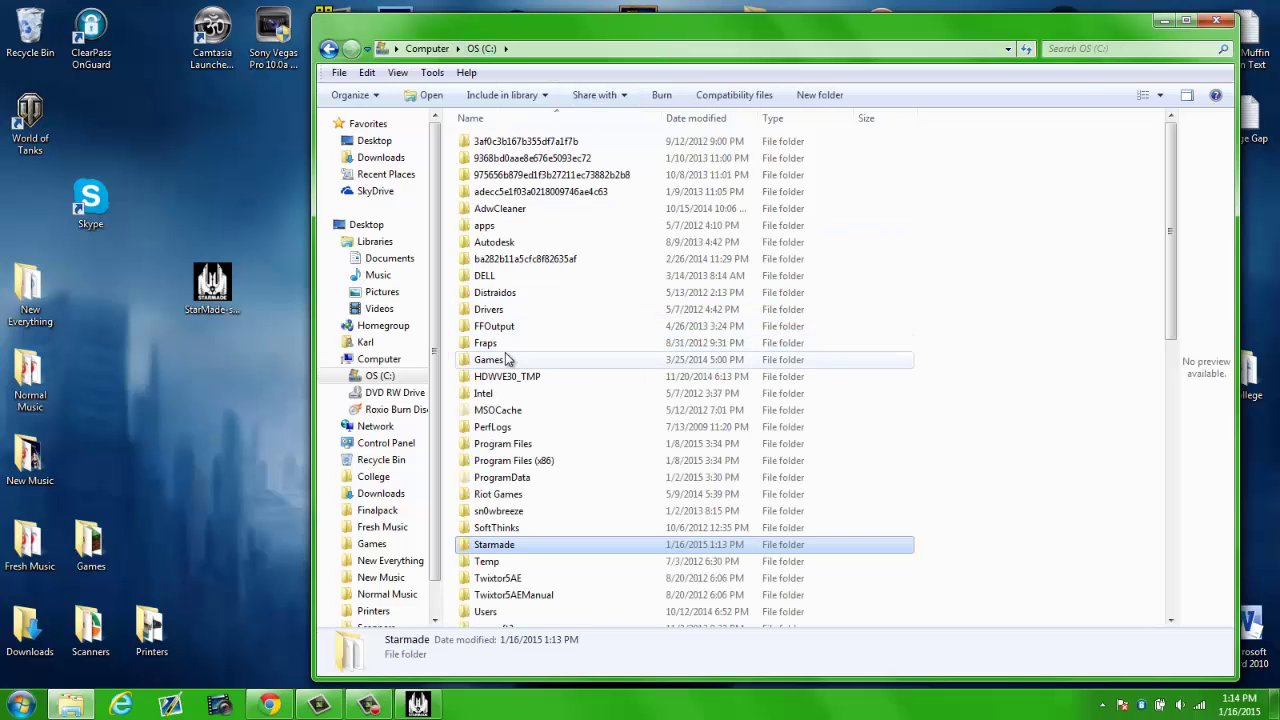
{"action": "double_click", "coordinate": [507, 358]}
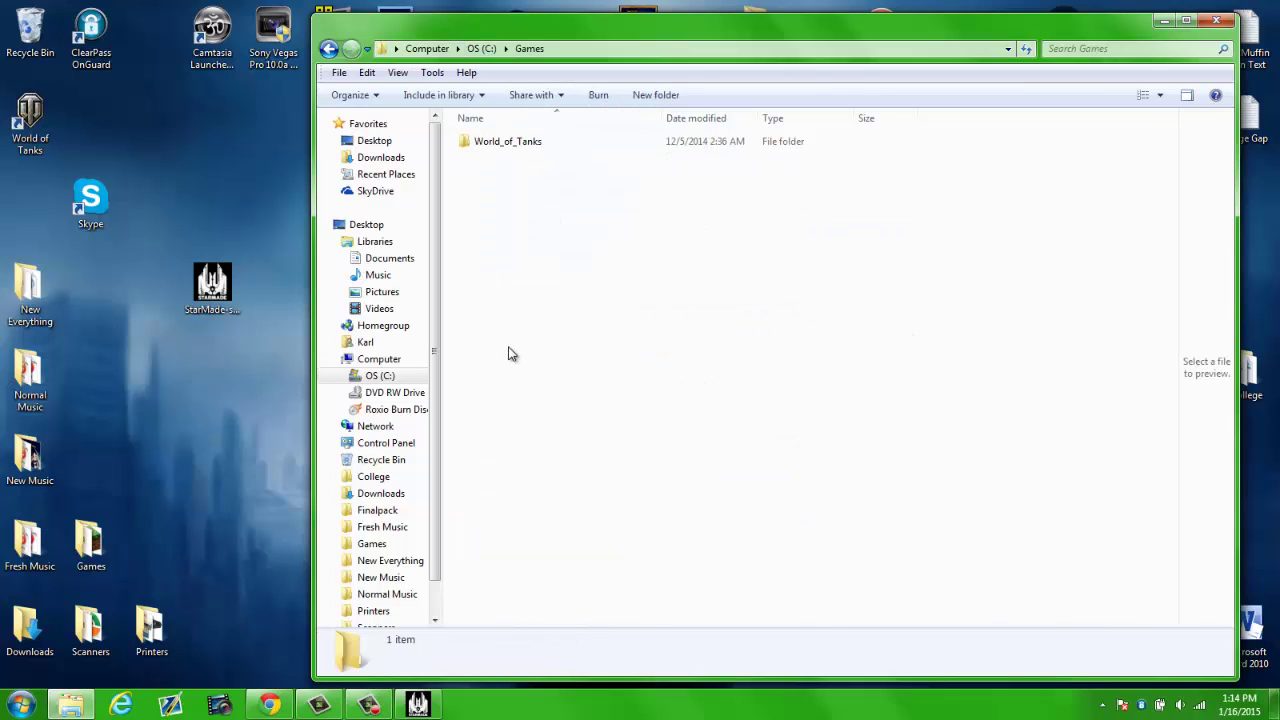
{"action": "left_click", "coordinate": [331, 48]}
Step: Browse Program Files (x86) to the Steam folder and view the games folder inside its steam subfolder
{"action": "double_click", "coordinate": [498, 463]}
{"action": "scroll", "coordinate": [503, 470], "scroll_direction": "down", "scroll_amount": 5}
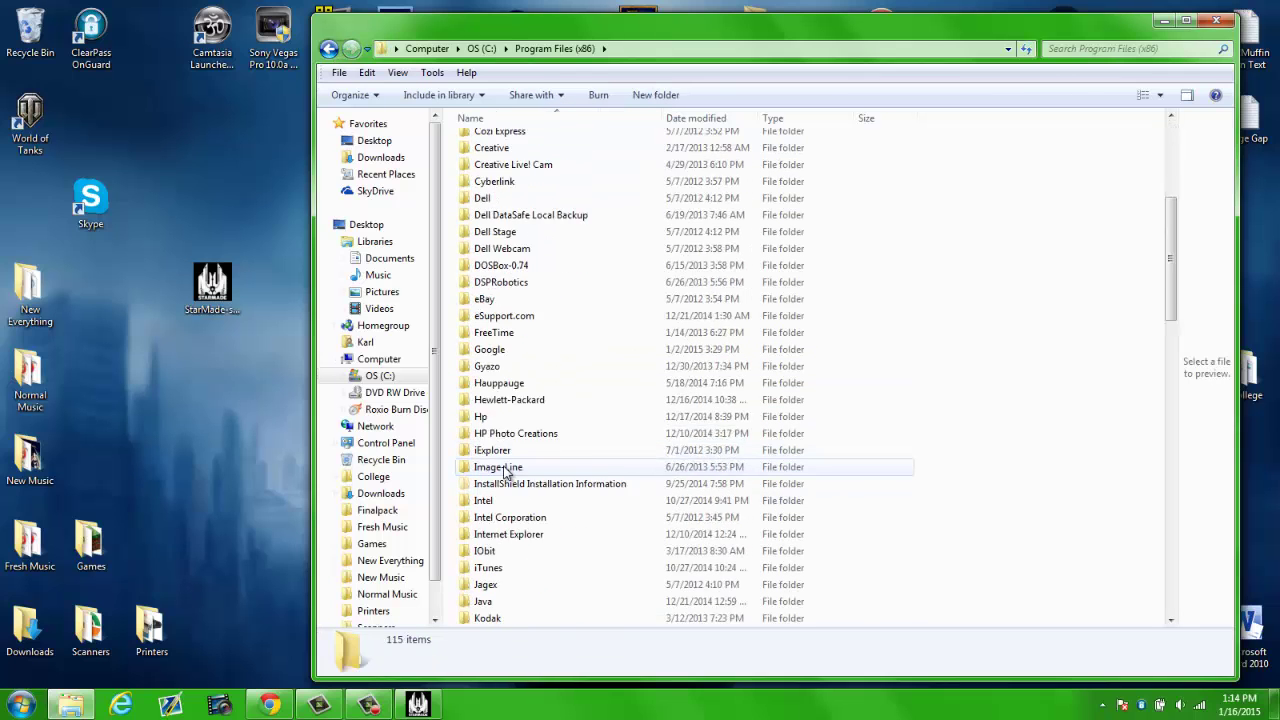
{"action": "scroll", "coordinate": [503, 470], "scroll_direction": "down", "scroll_amount": 9}
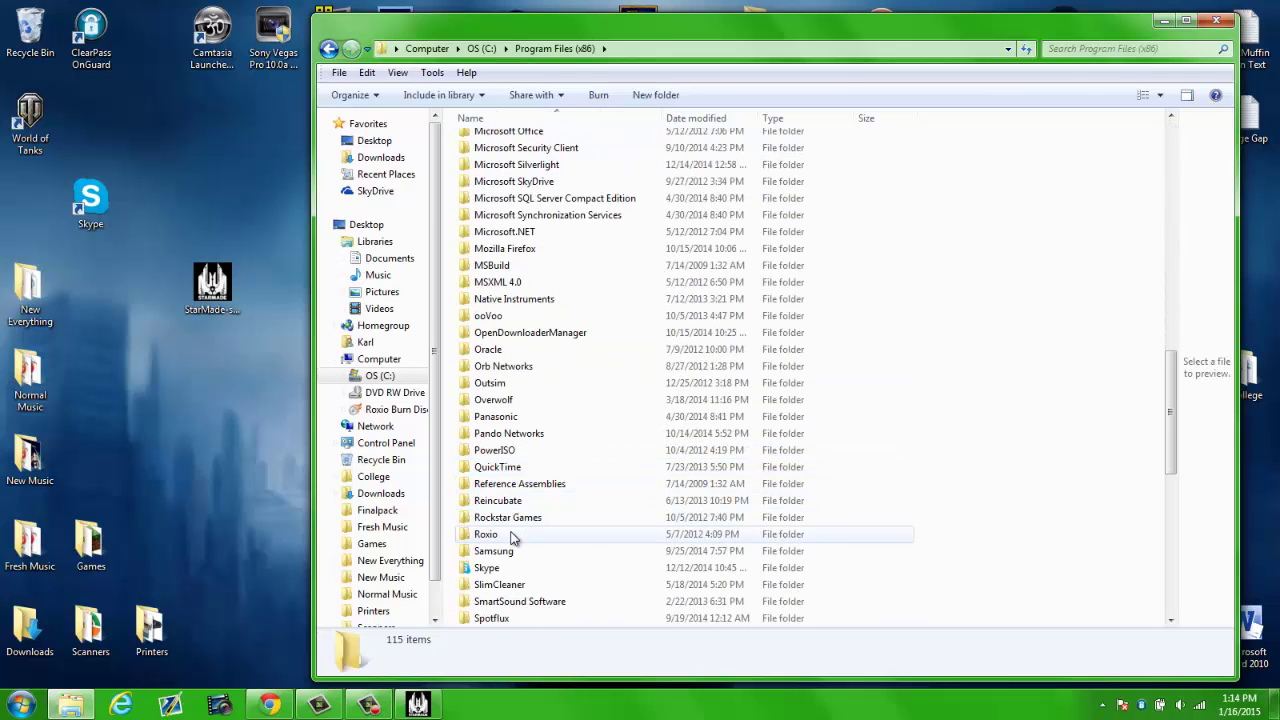
{"action": "scroll", "coordinate": [505, 550], "scroll_direction": "down", "scroll_amount": 1}
{"action": "double_click", "coordinate": [508, 585]}
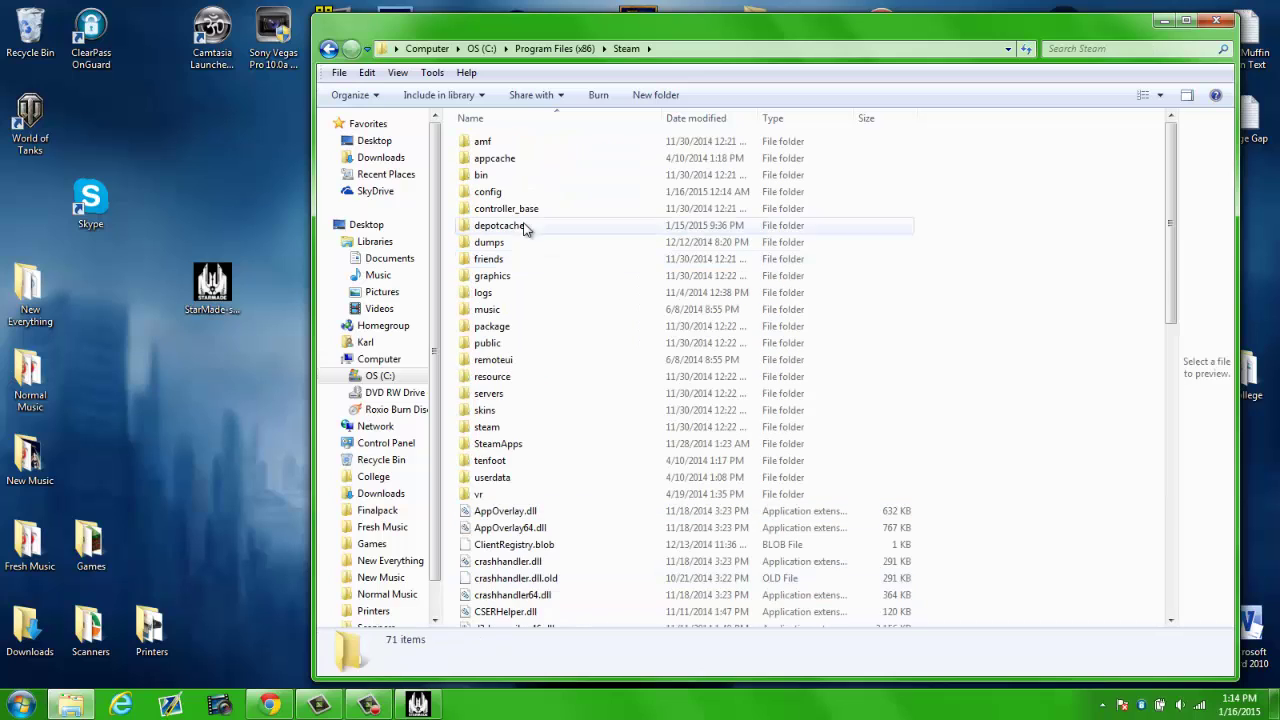
{"action": "double_click", "coordinate": [487, 427]}
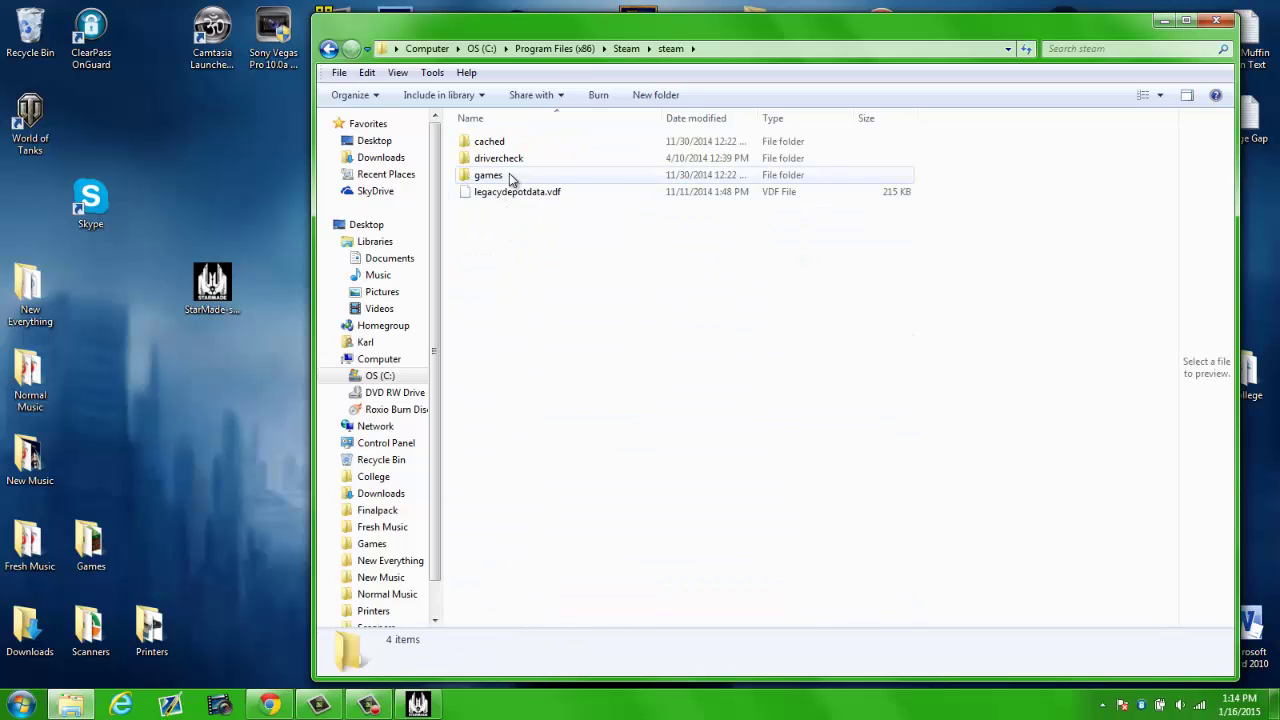
{"action": "double_click", "coordinate": [490, 175]}
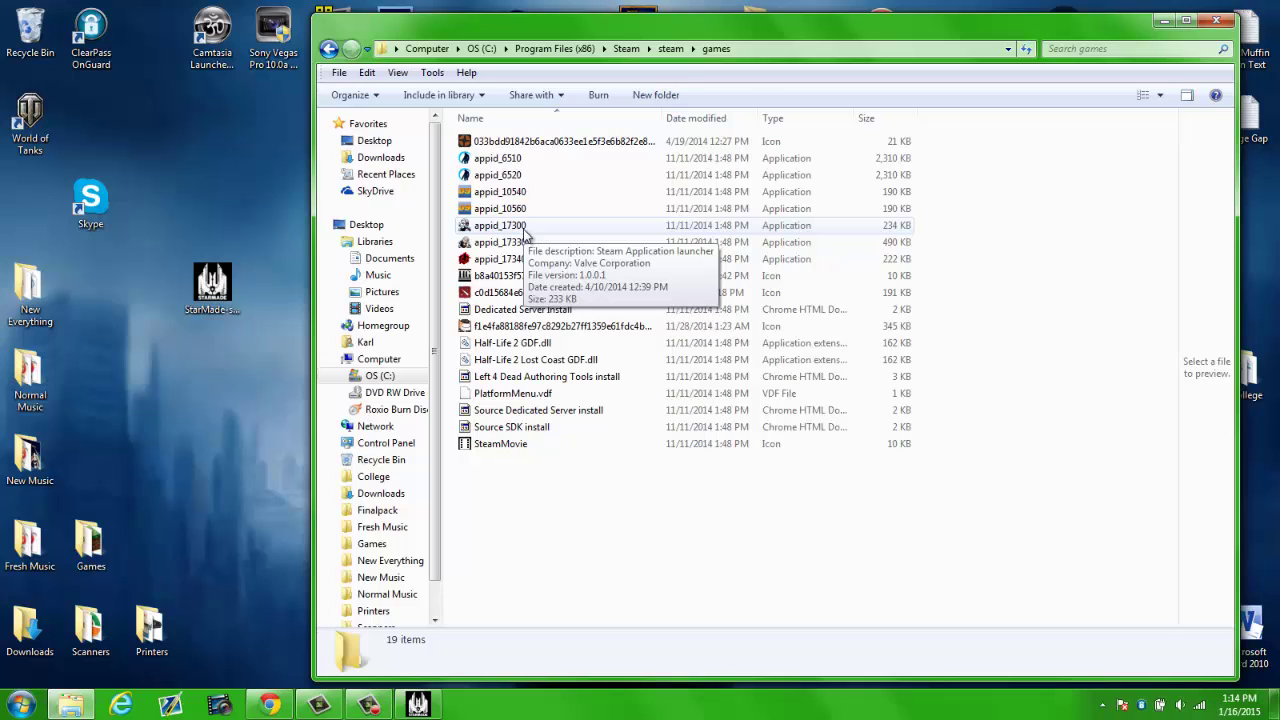
Step: Go back through Computer to the C: drive and open the Starmade folder again
{"action": "left_click", "coordinate": [427, 48]}
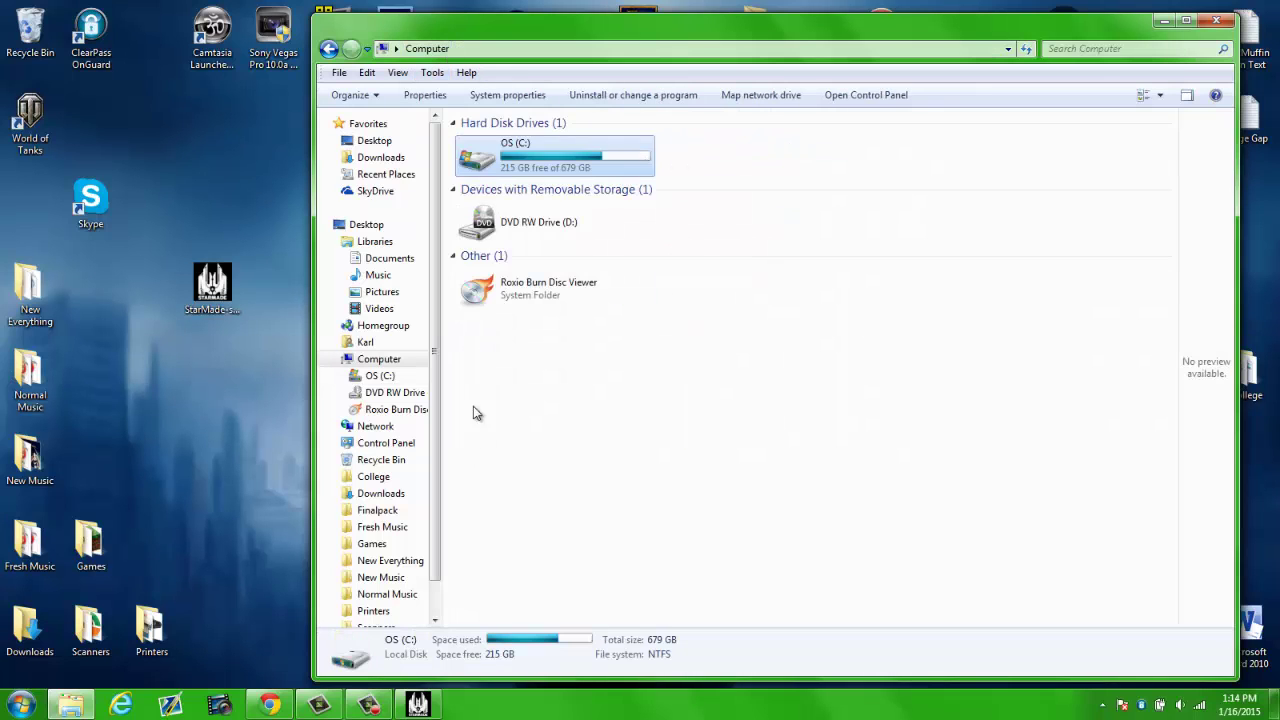
{"action": "double_click", "coordinate": [535, 170]}
{"action": "scroll", "coordinate": [534, 457], "scroll_direction": "down", "scroll_amount": 3}
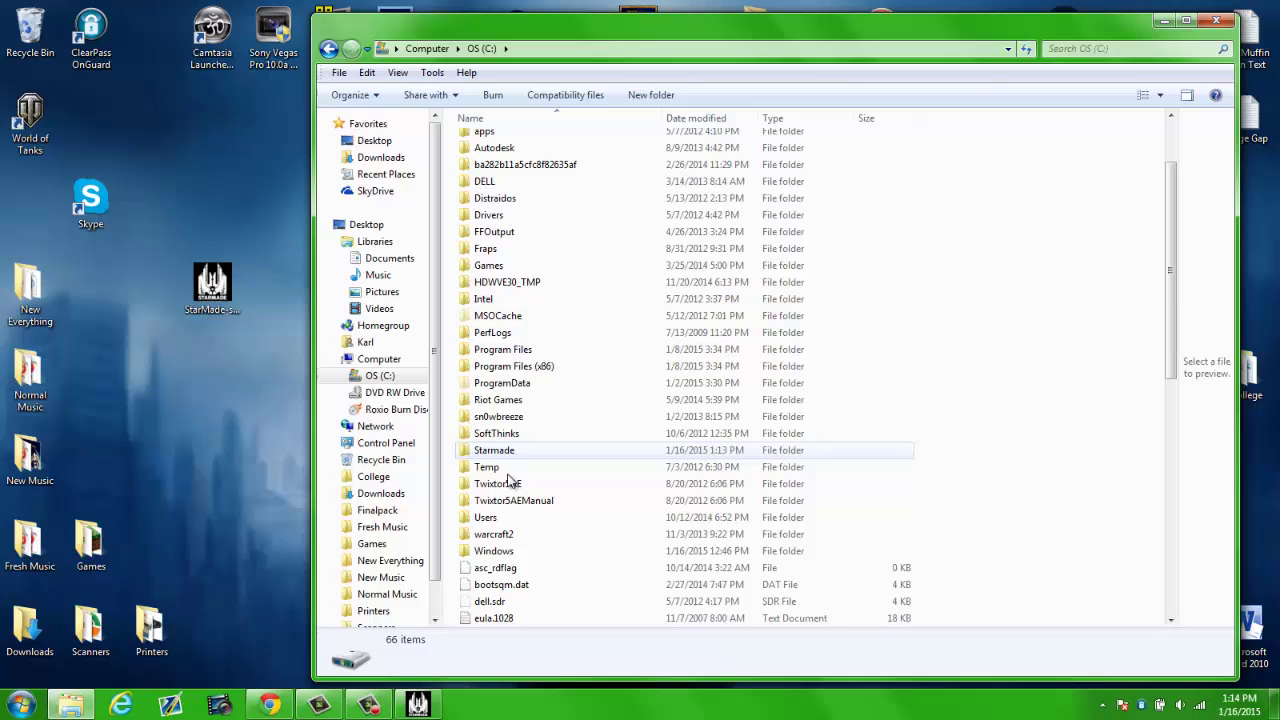
{"action": "double_click", "coordinate": [494, 450]}
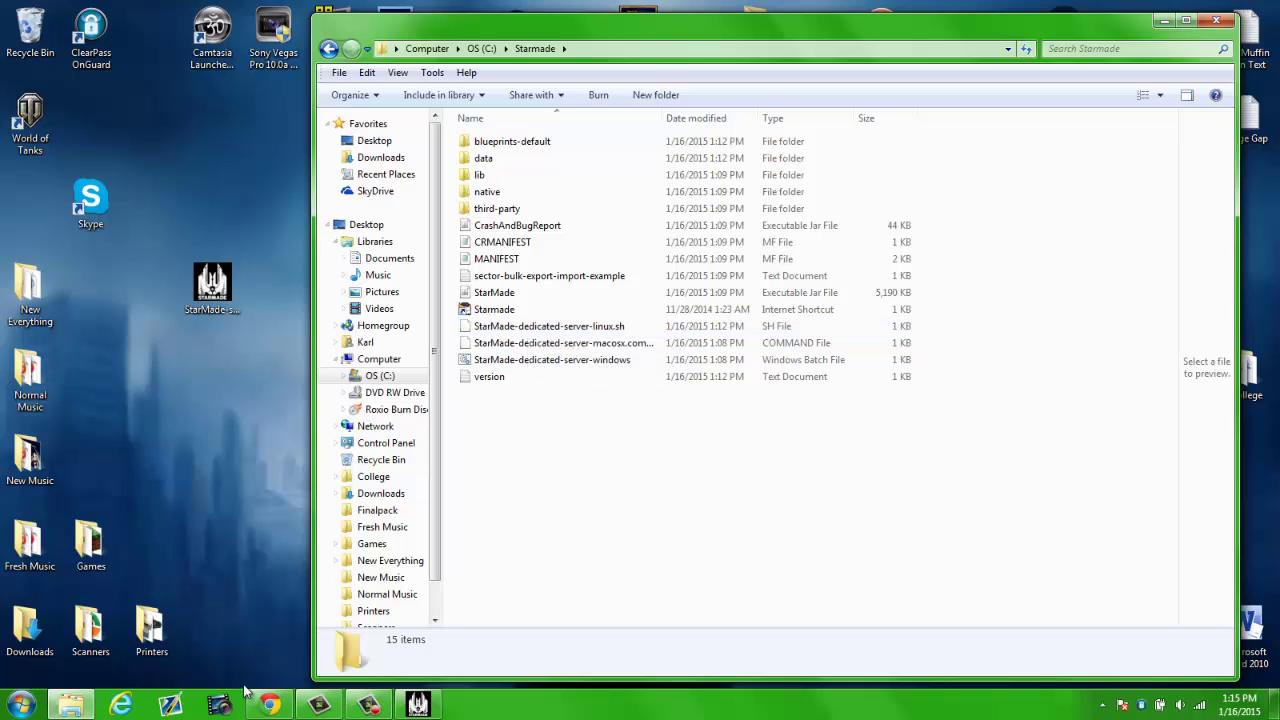
Step: Switch to Chrome to review the Oracle Java SE Development Kit 8 downloads page, and return to the Starmade folder in Explorer
{"action": "left_click", "coordinate": [269, 705]}
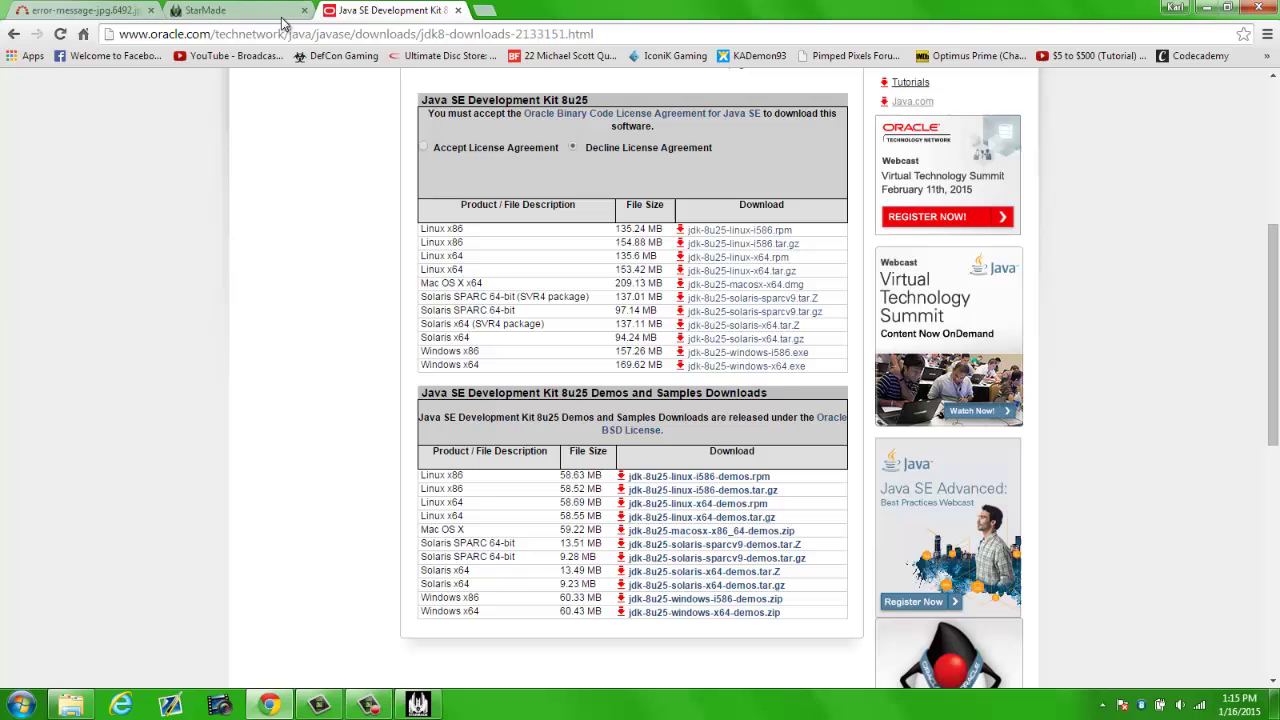
{"action": "scroll", "coordinate": [483, 205], "scroll_direction": "up", "scroll_amount": 4}
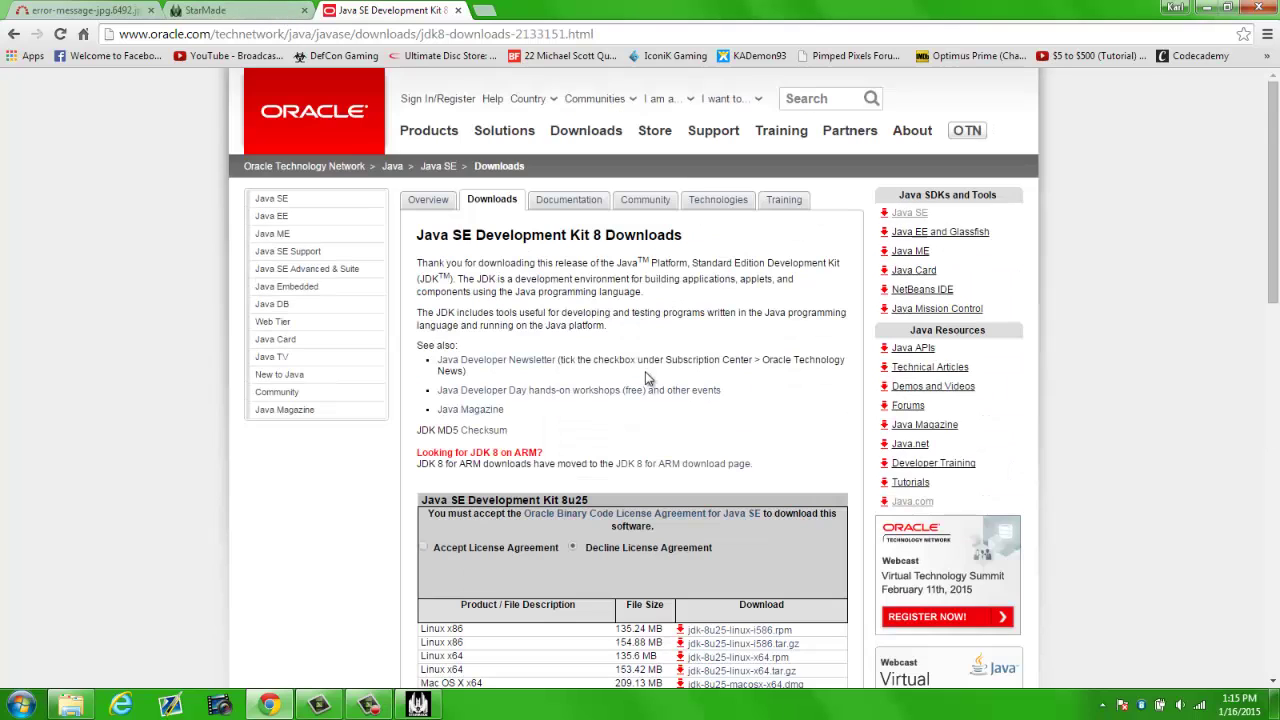
{"action": "scroll", "coordinate": [539, 335], "scroll_direction": "down", "scroll_amount": 1}
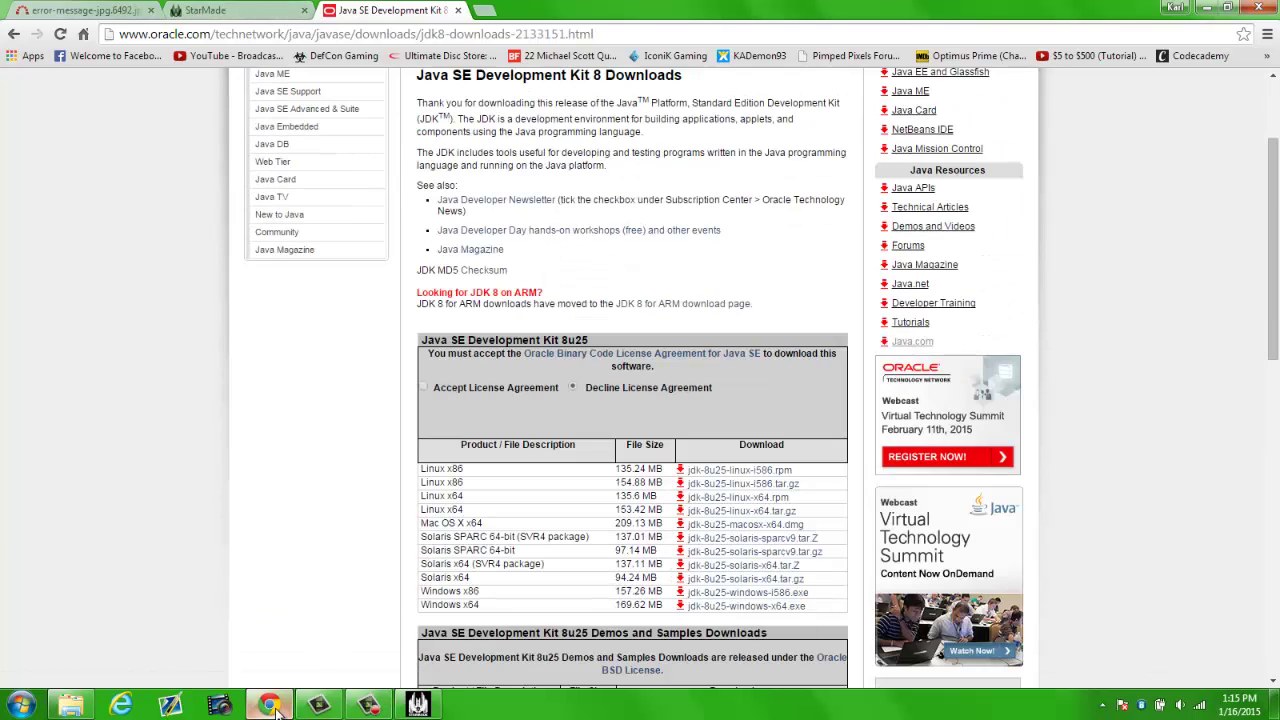
{"action": "left_click", "coordinate": [319, 705]}
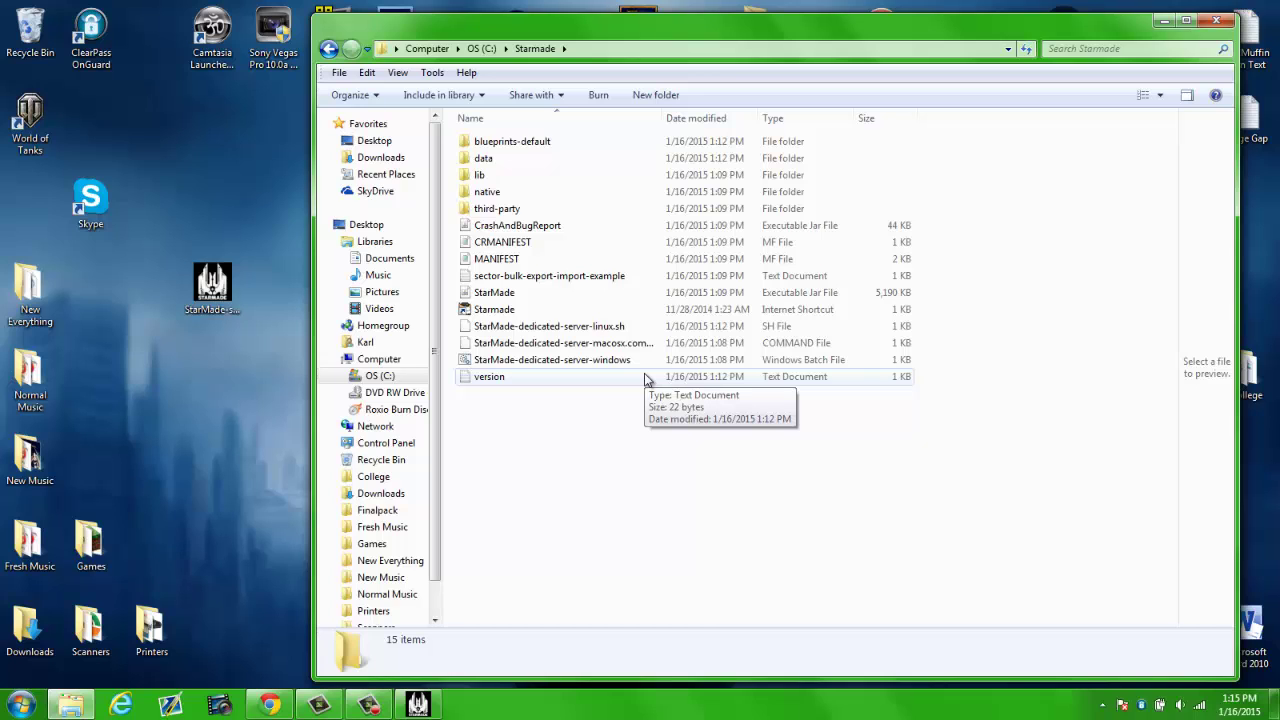
{"action": "left_click", "coordinate": [369, 705]}
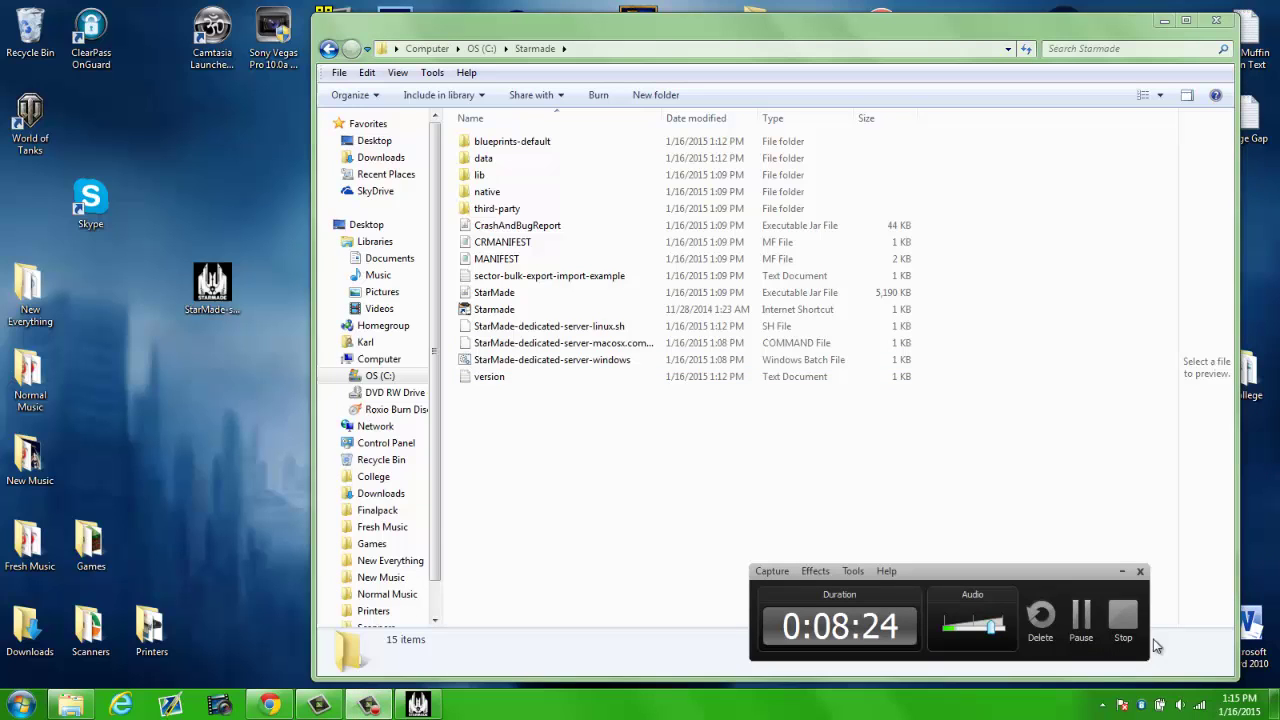